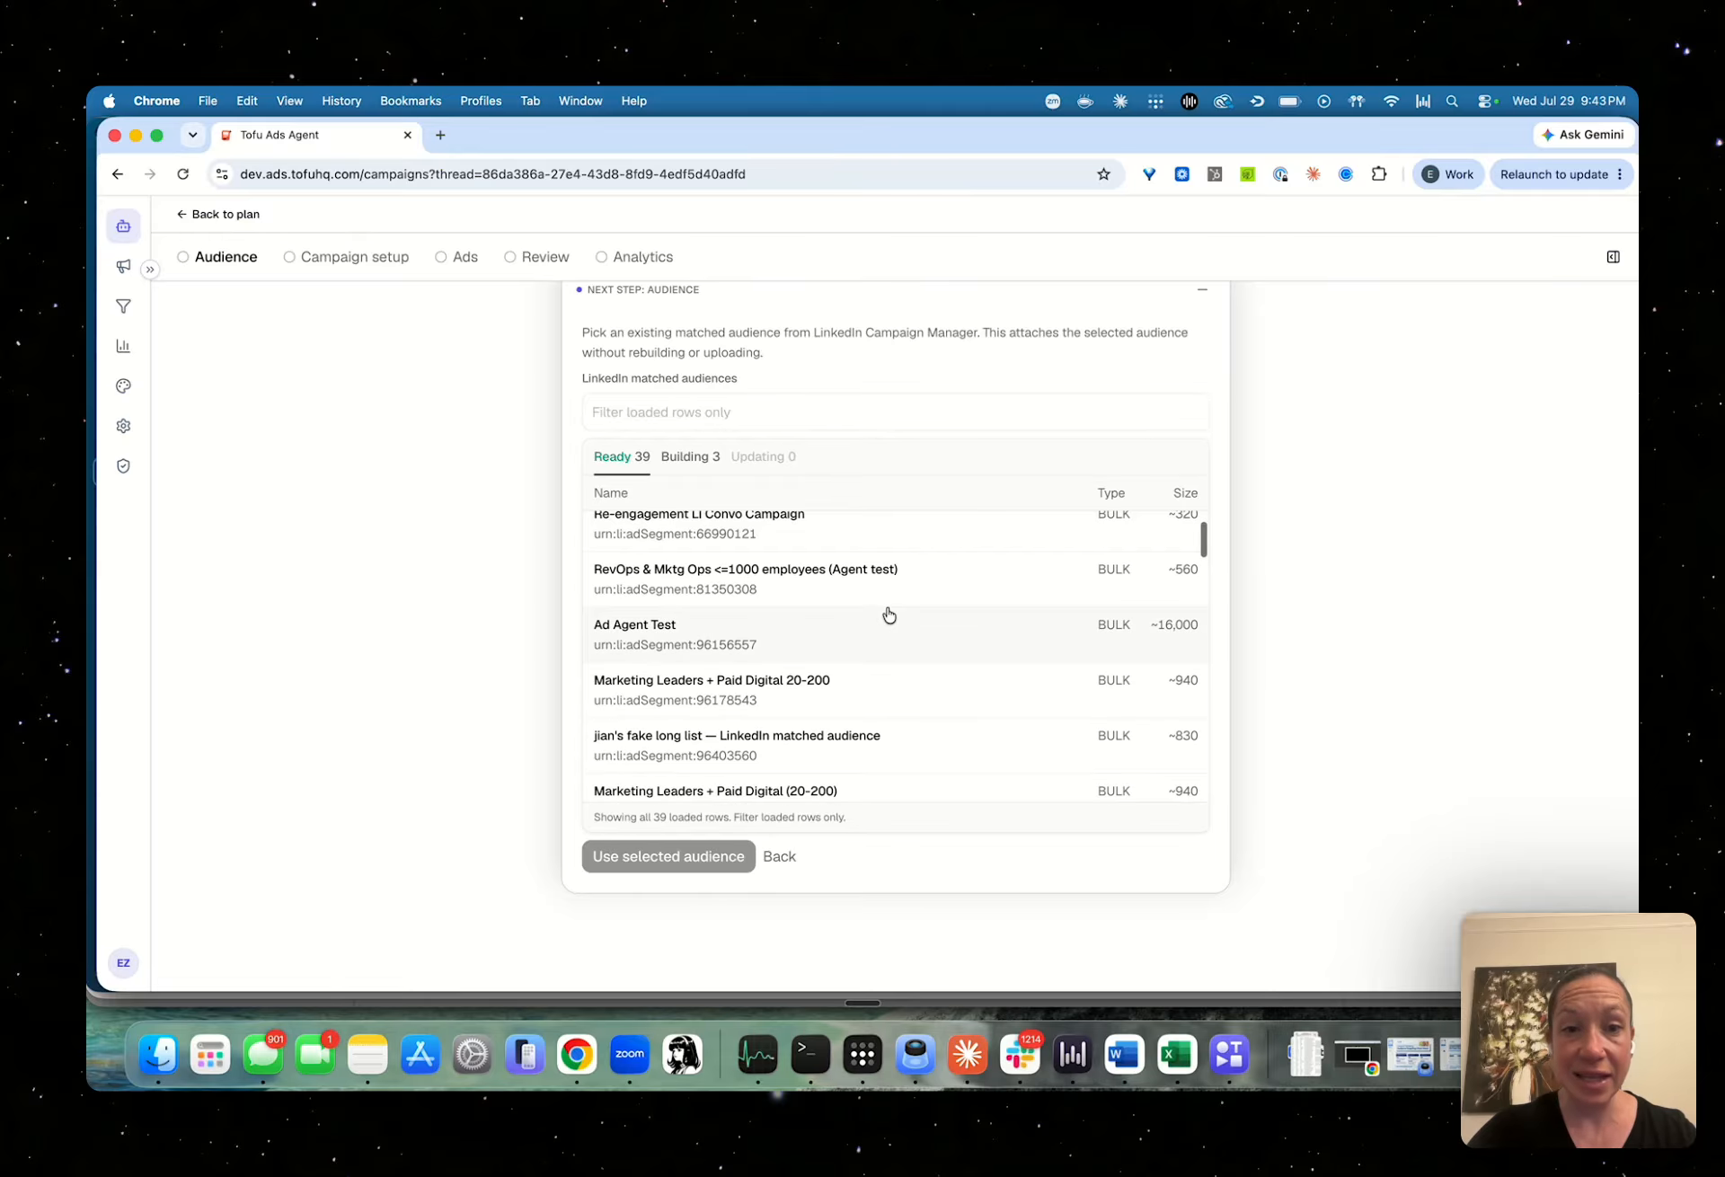
Build a new audience described as "heads of marketing and paid digital at companies between 20-200 people in the US, tech only" instead of a matched audience
click(779, 856)
click(814, 567)
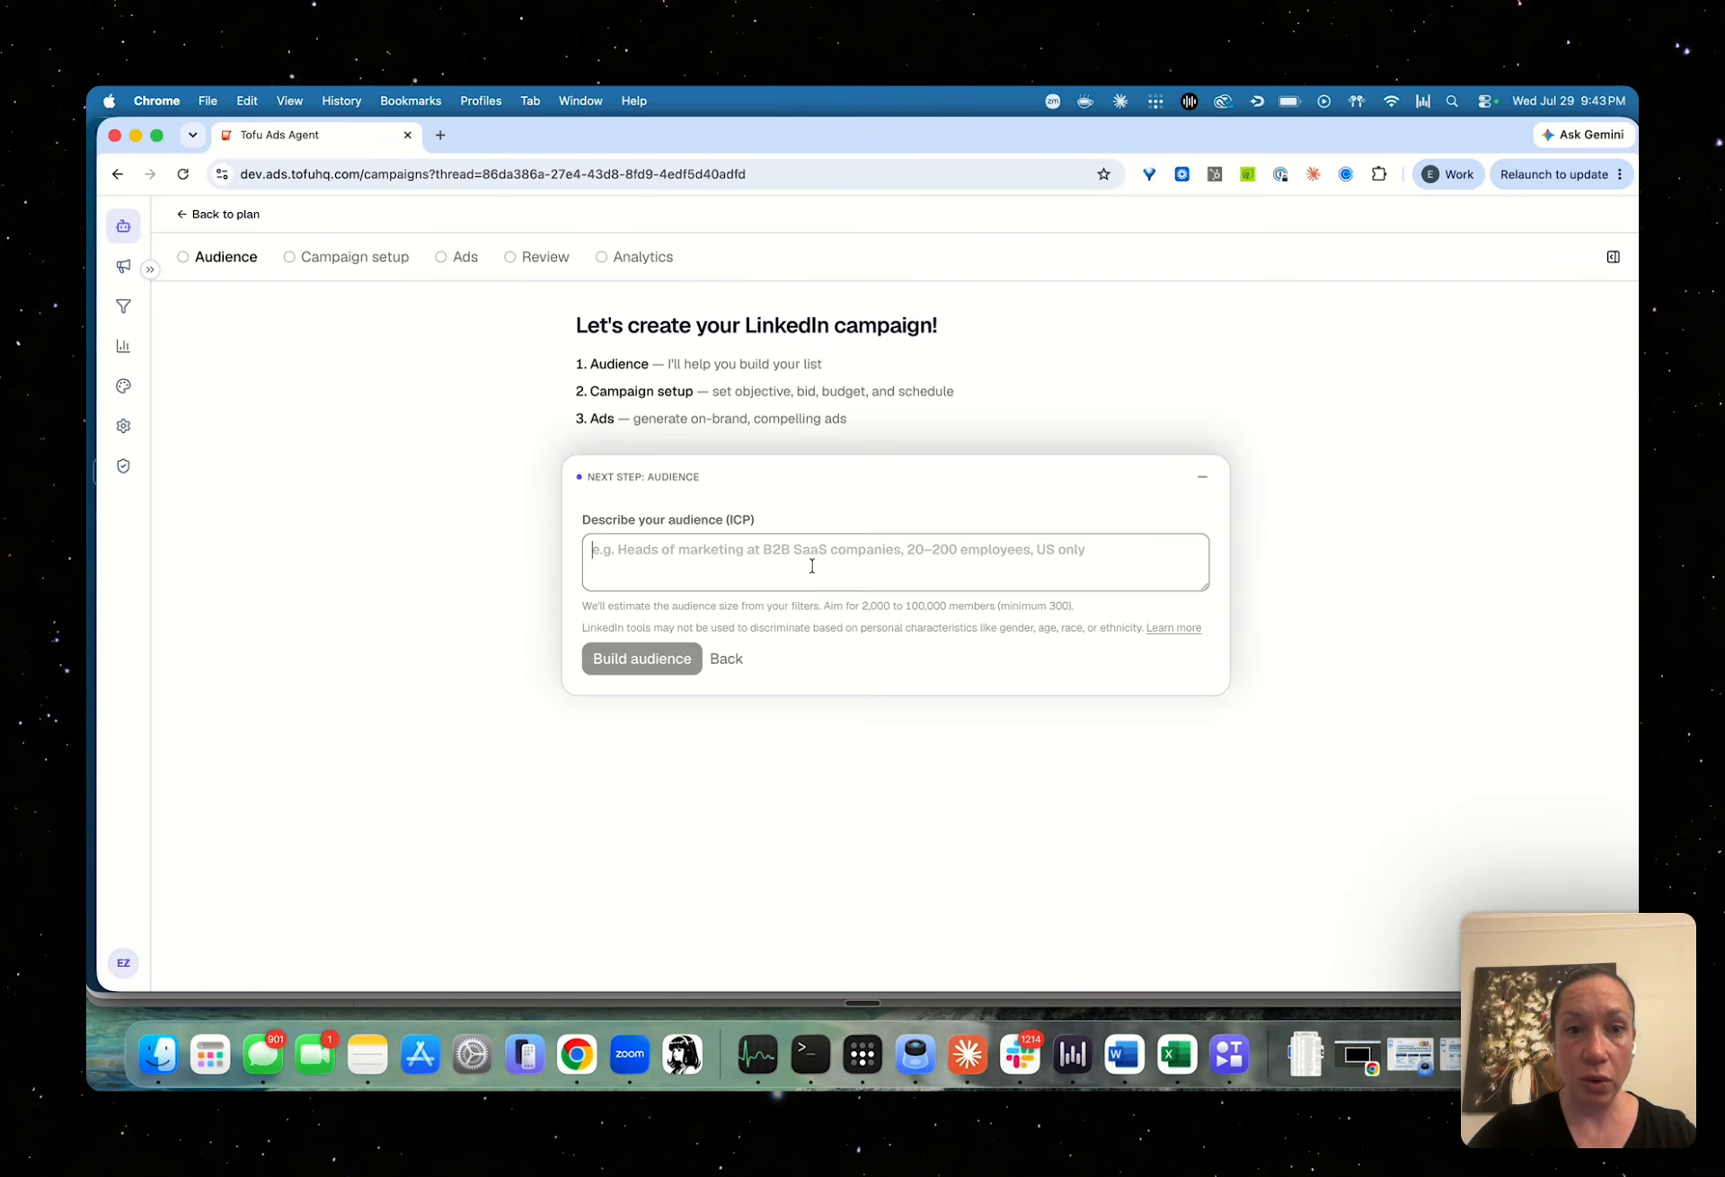
click(739, 569)
text(heads o)
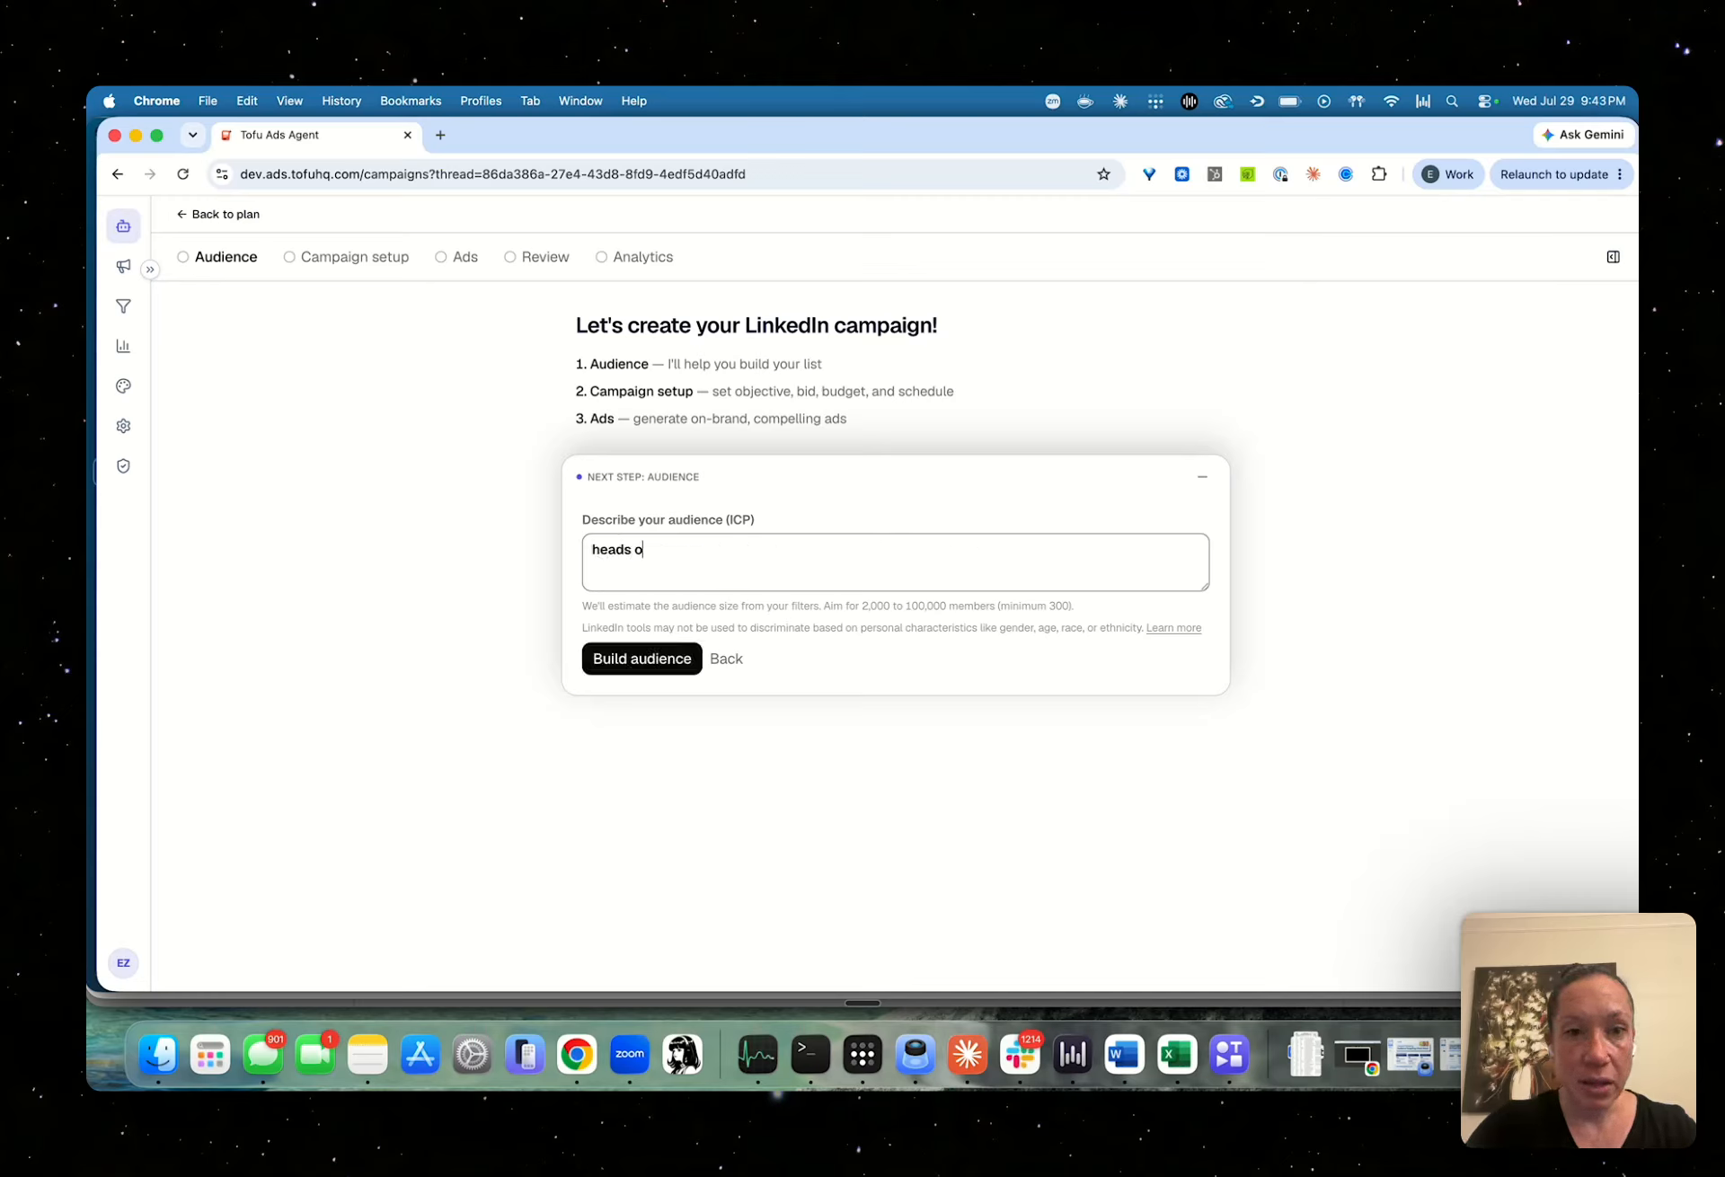
text(f marketing and )
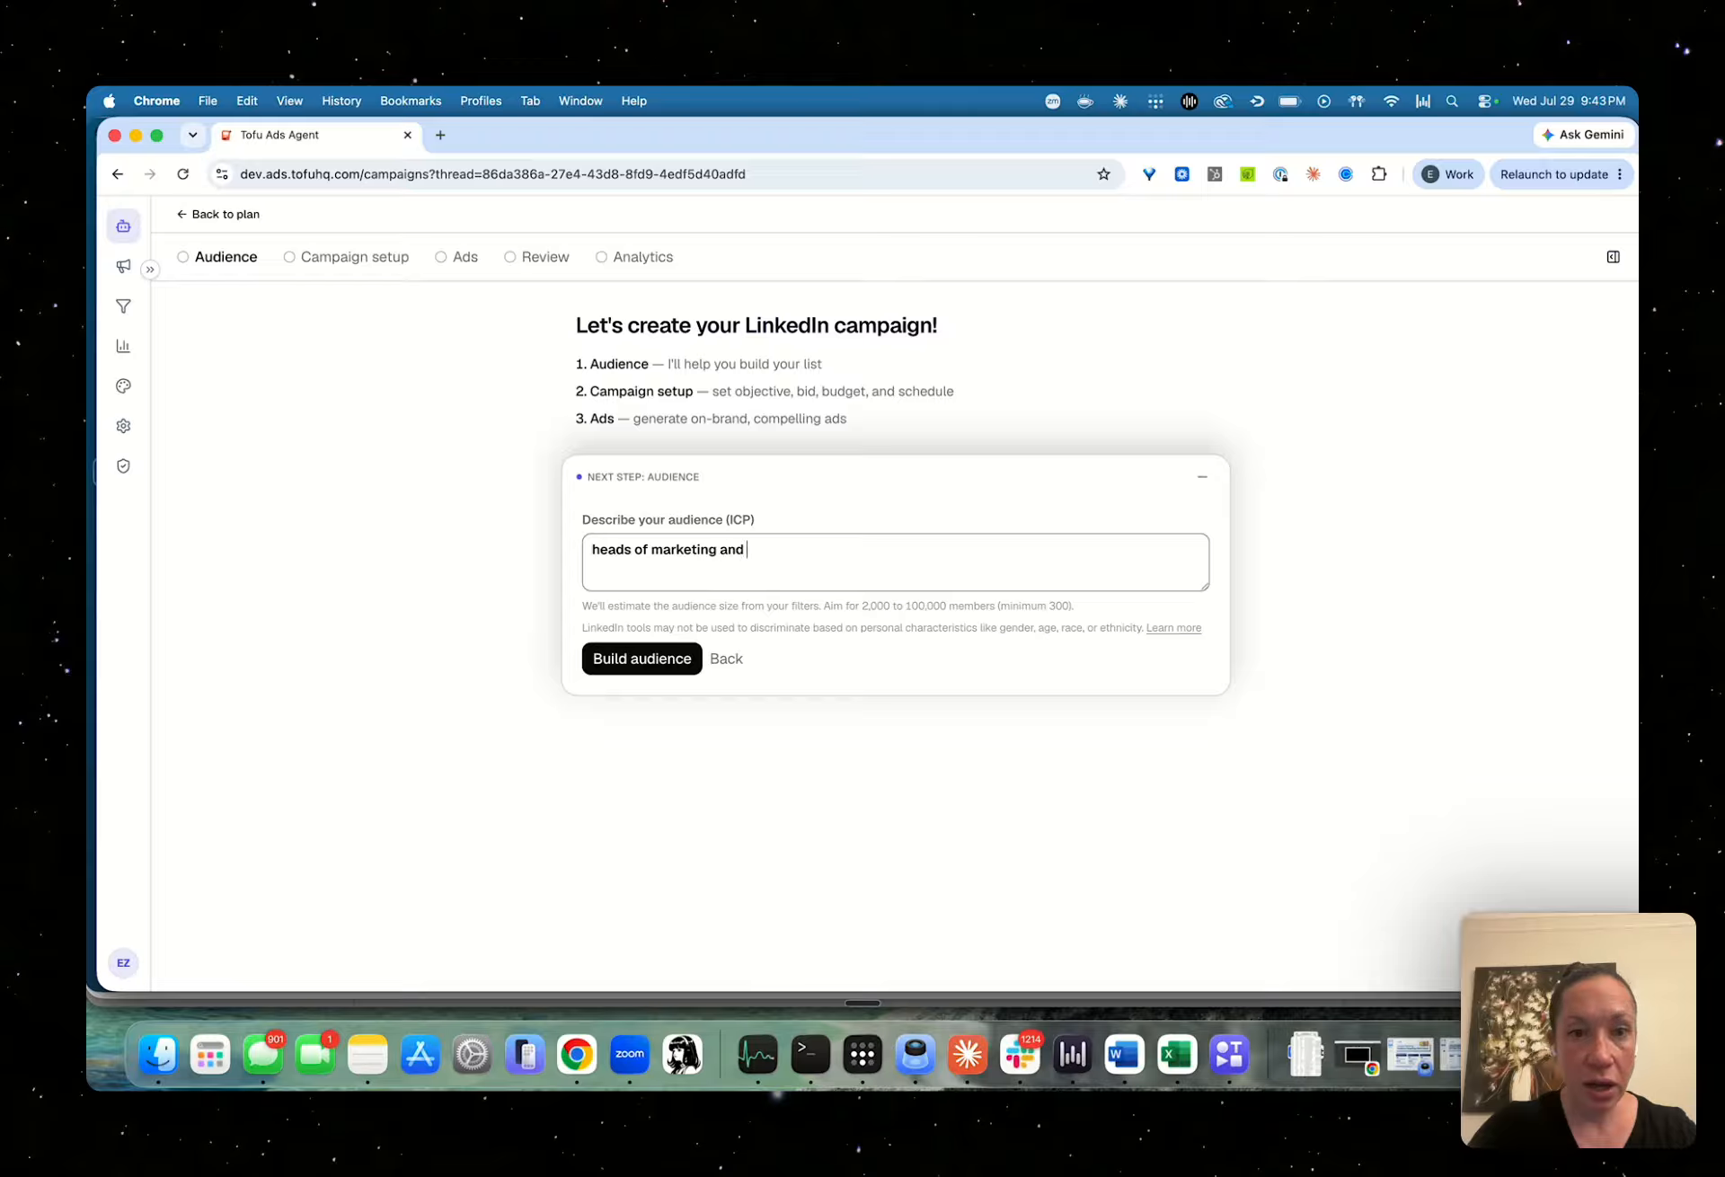
text(paid digital and)
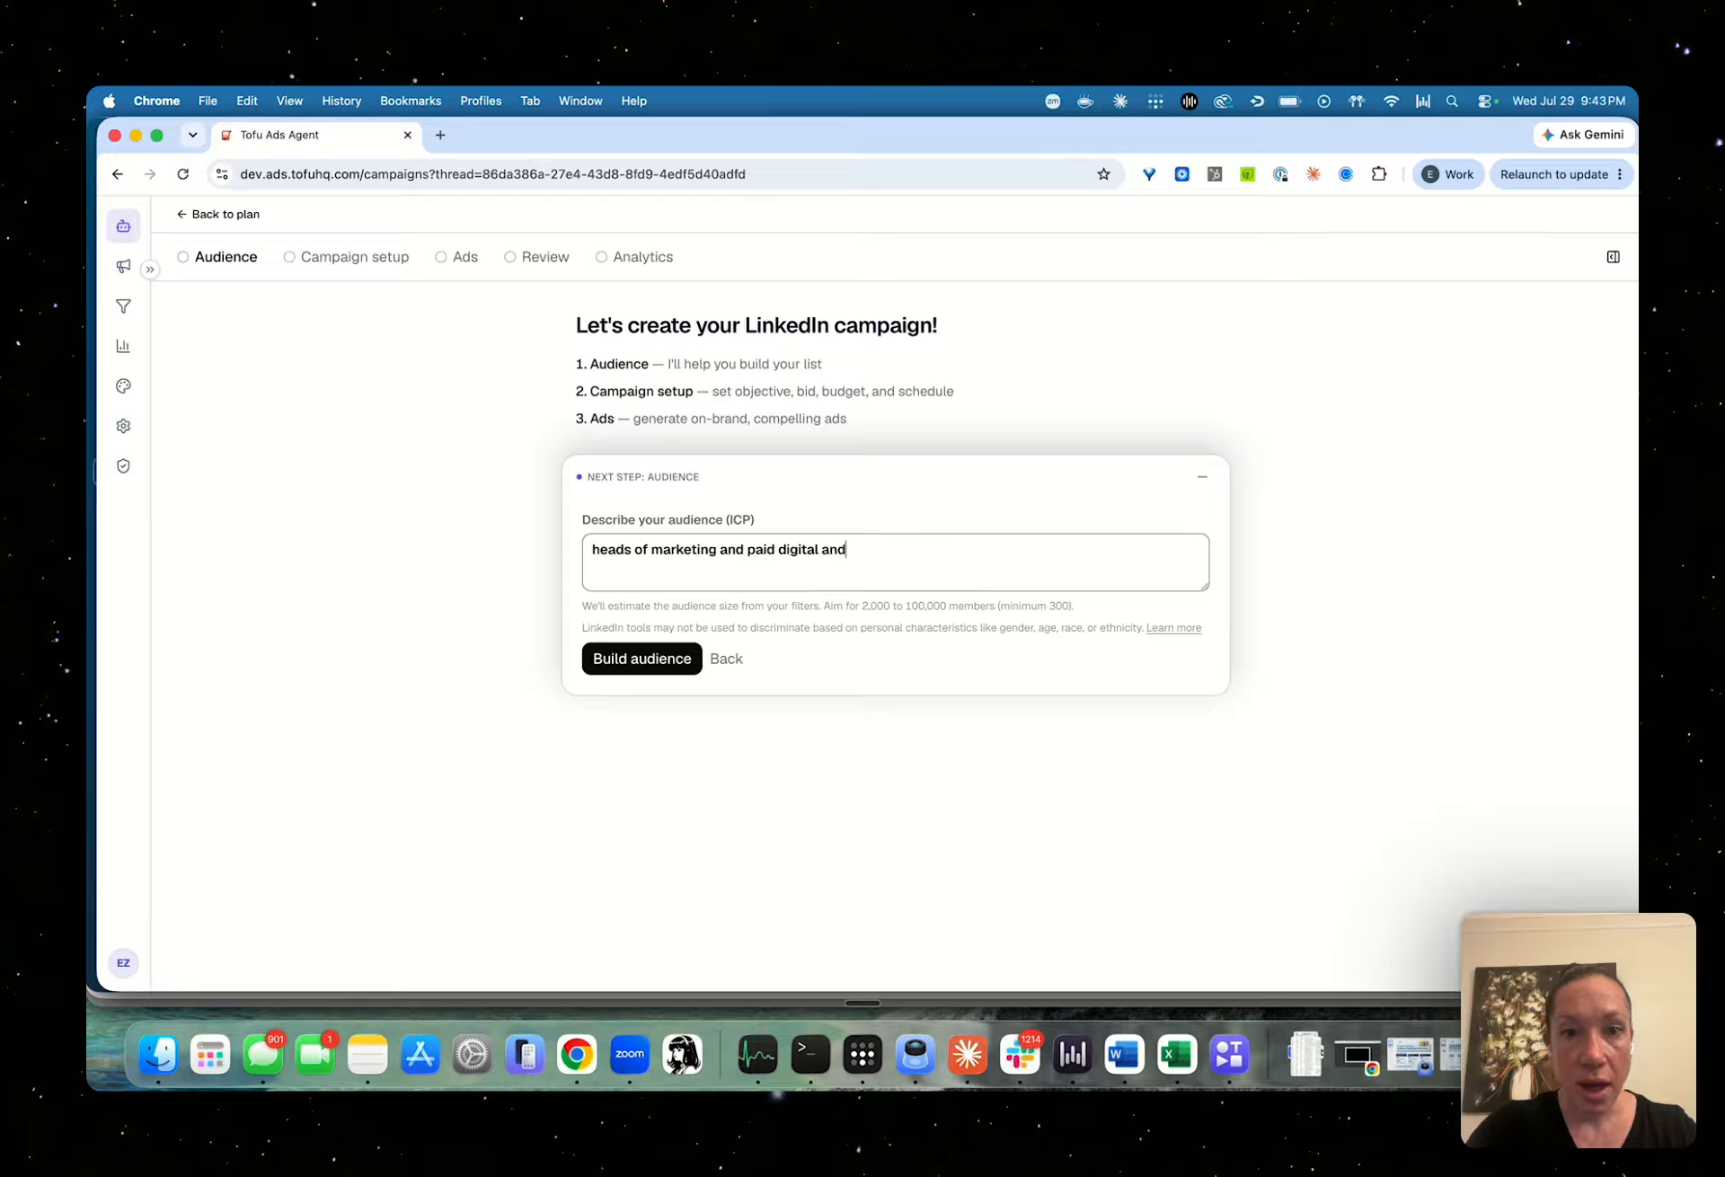
key(BackSpace)
key(BackSpace)
text(t companies between 20-)
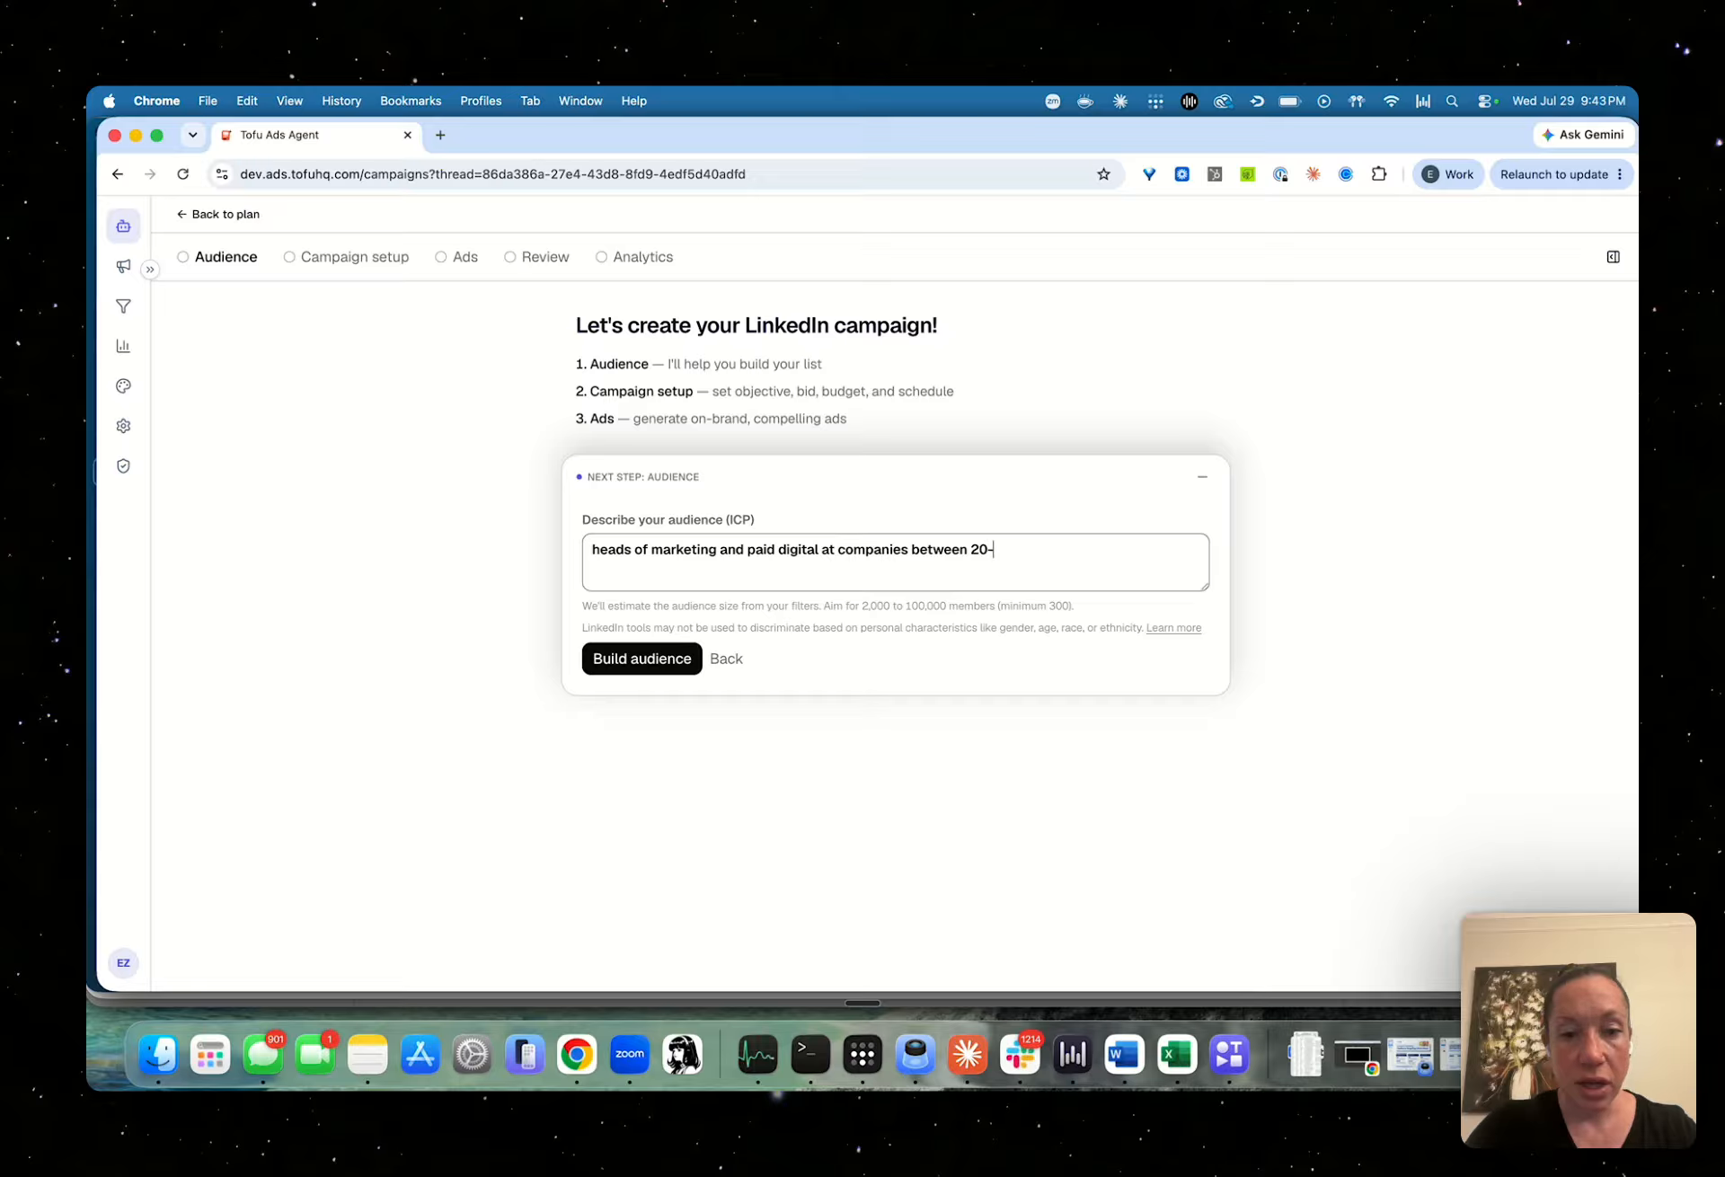
text(200 peop)
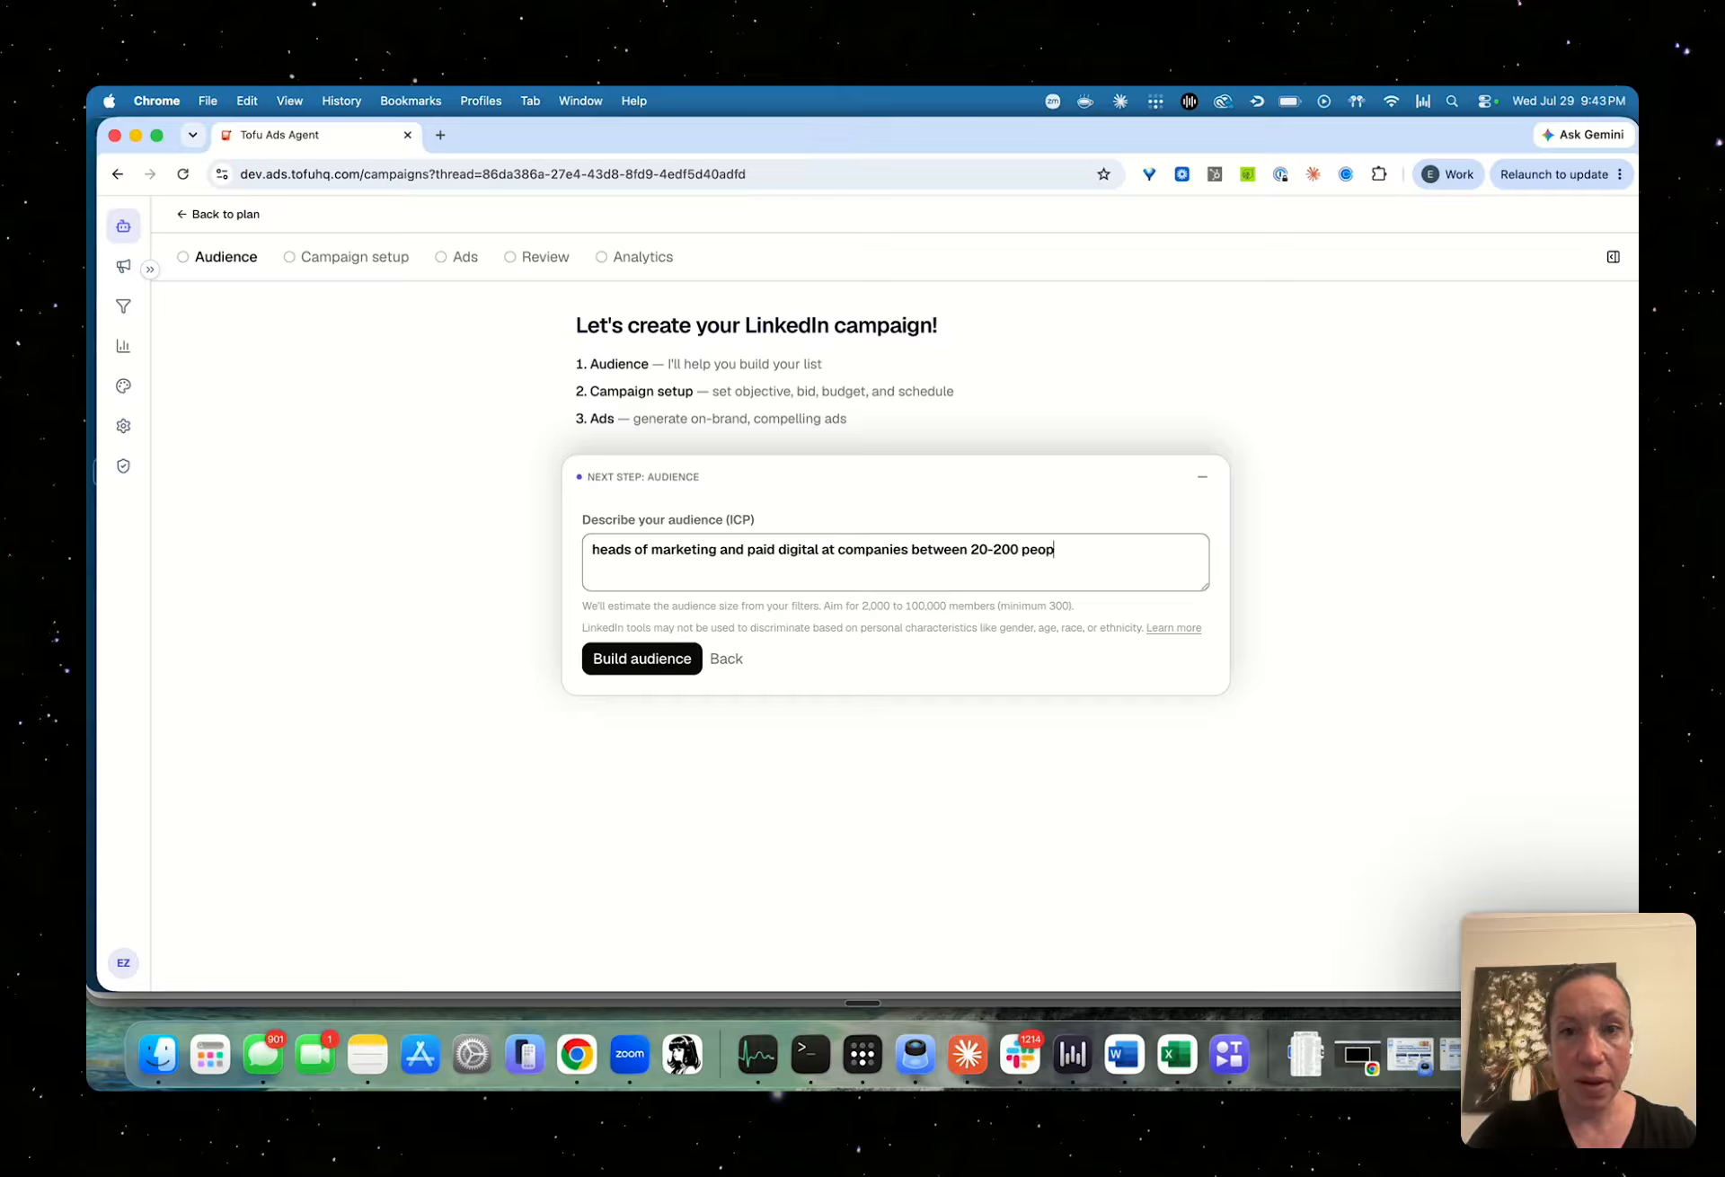
text(le in the US)
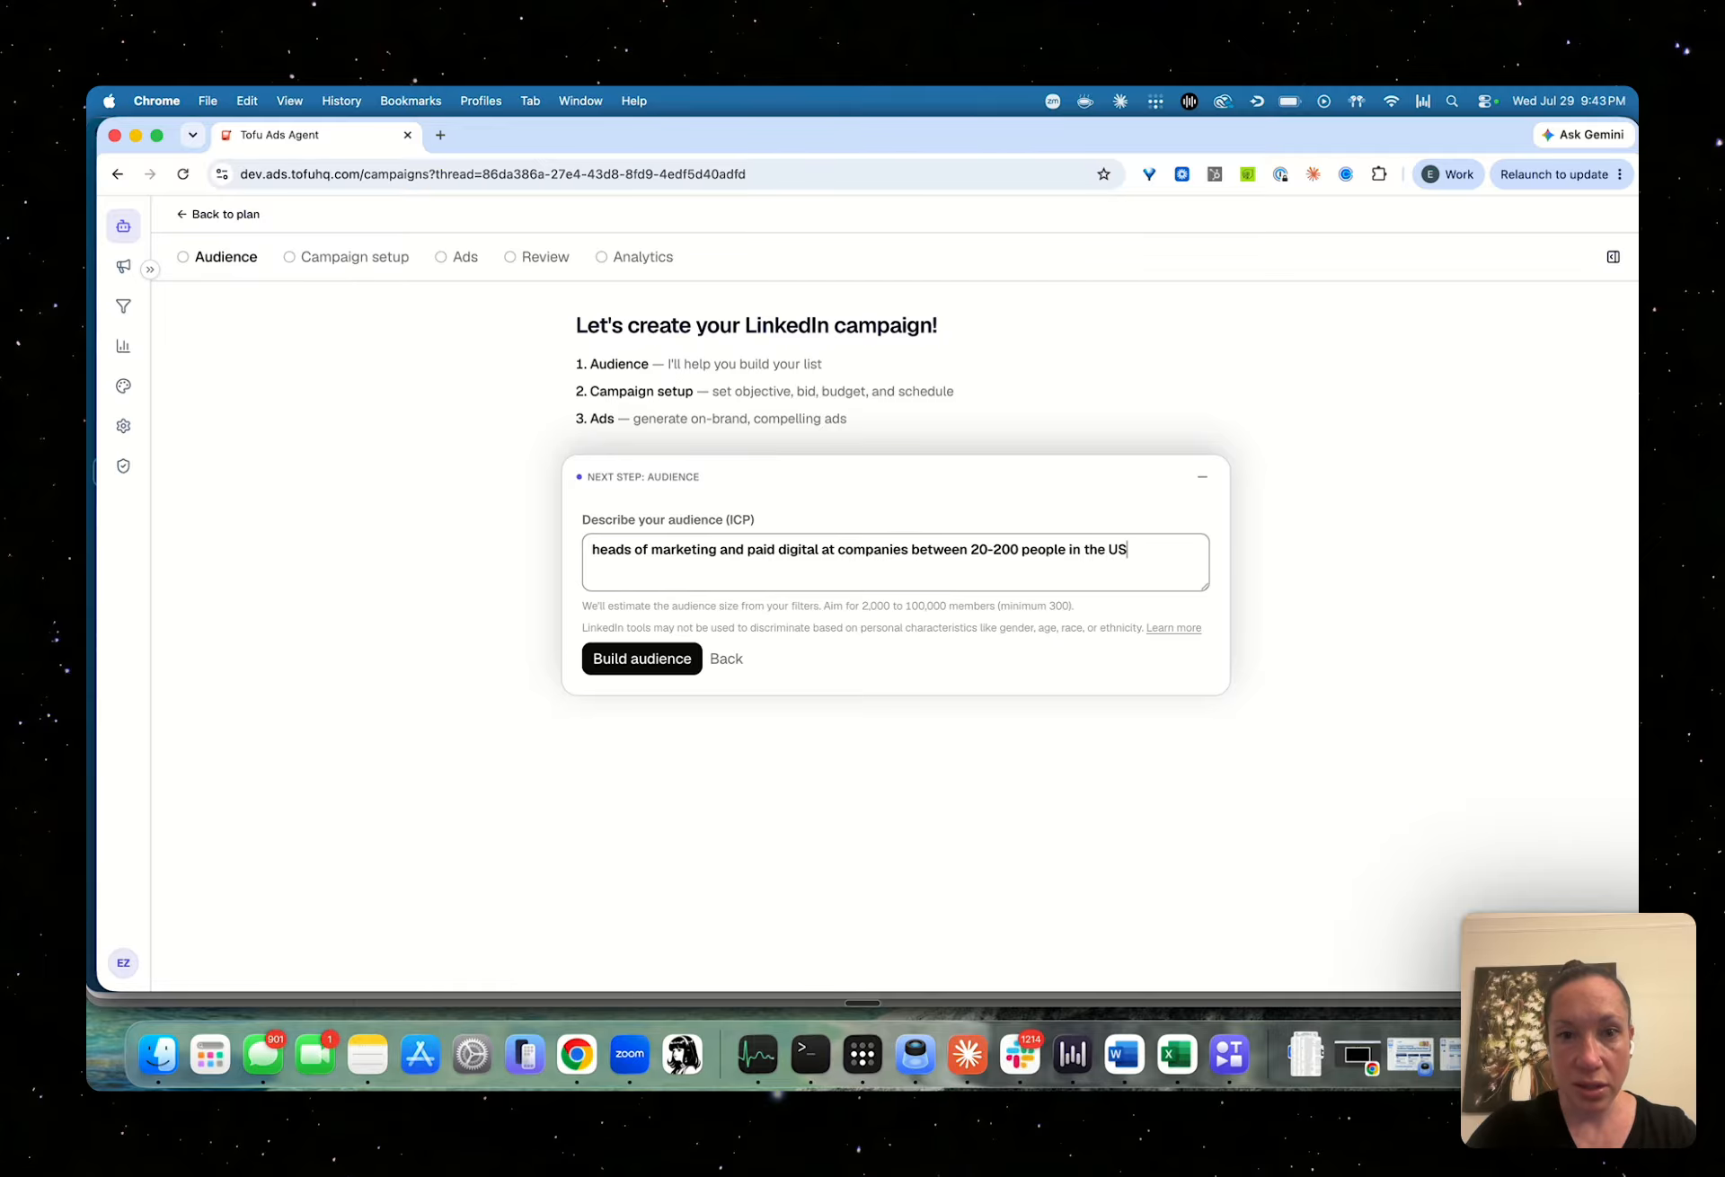
text(, tech only)
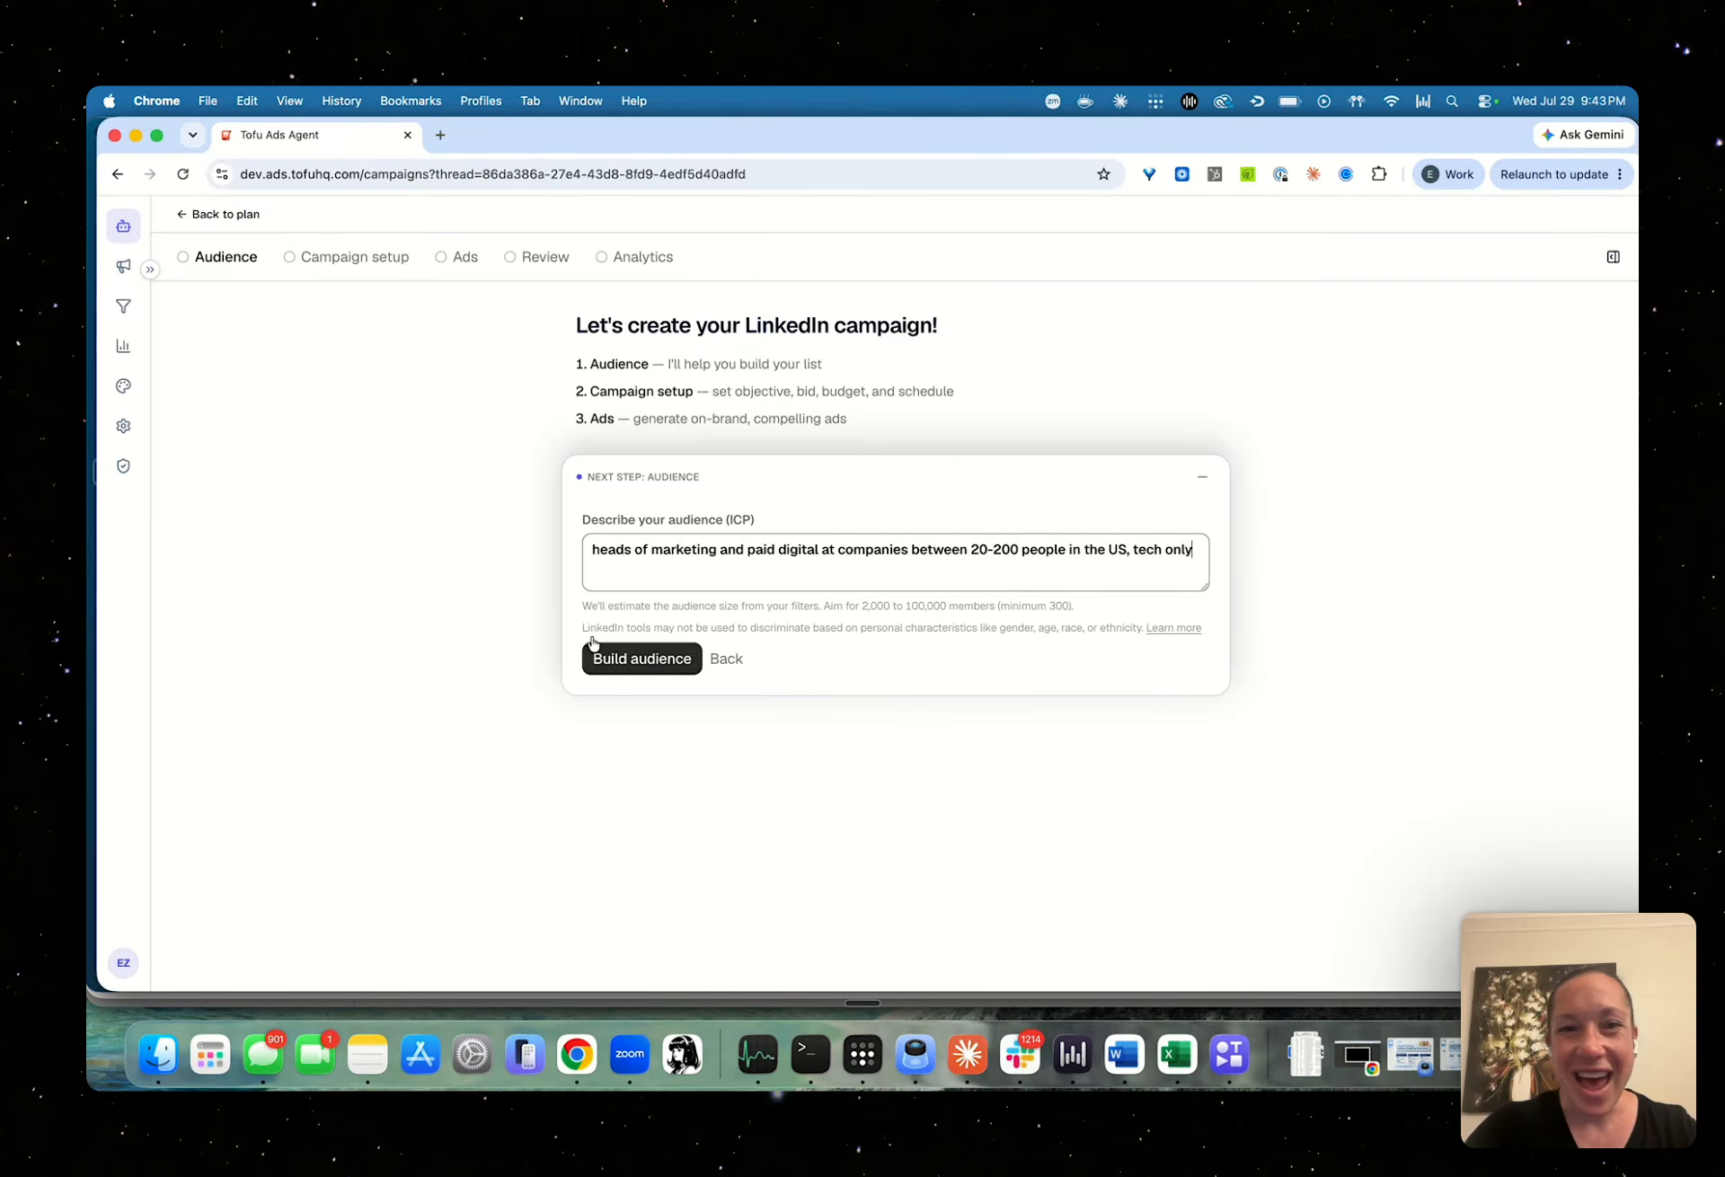
click(682, 651)
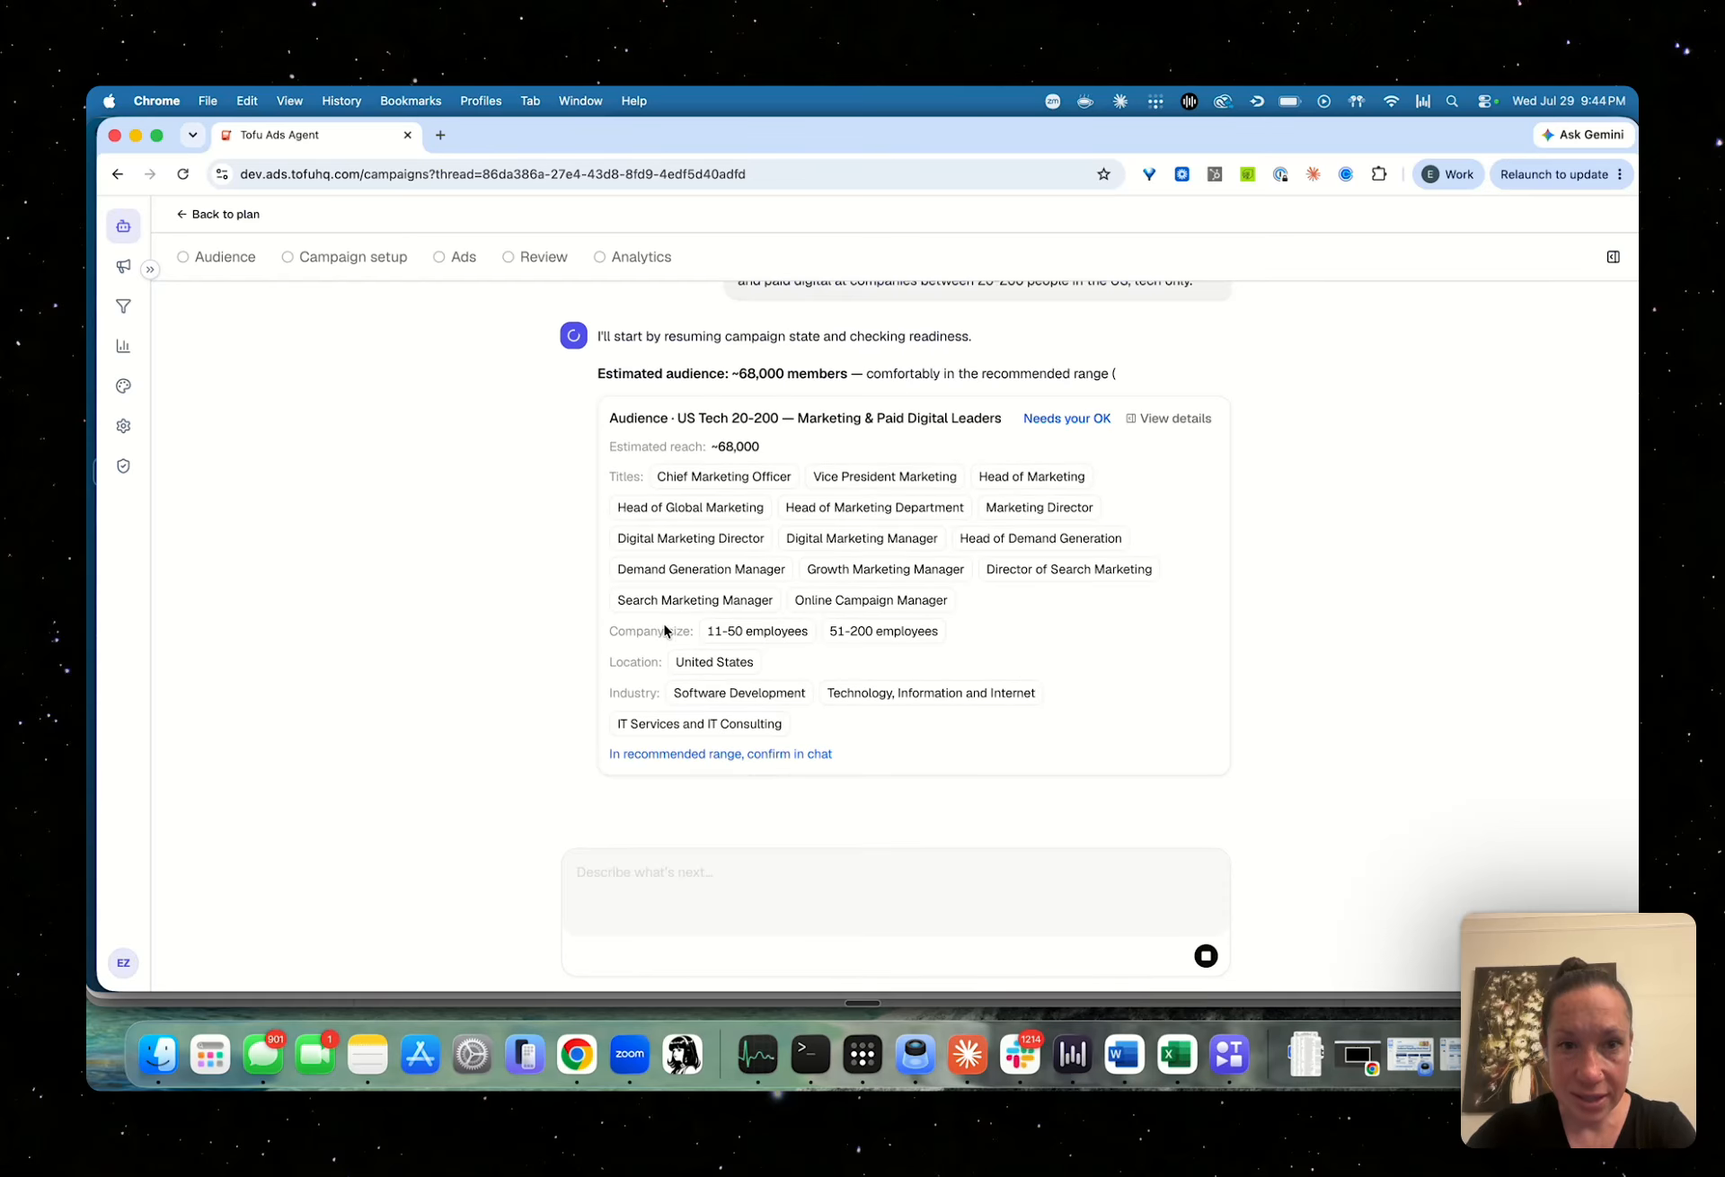
Review the proposed audience's titles, company sizes, location and industries, and approve it with the reply "looks good"
scroll(719, 359, up, 3)
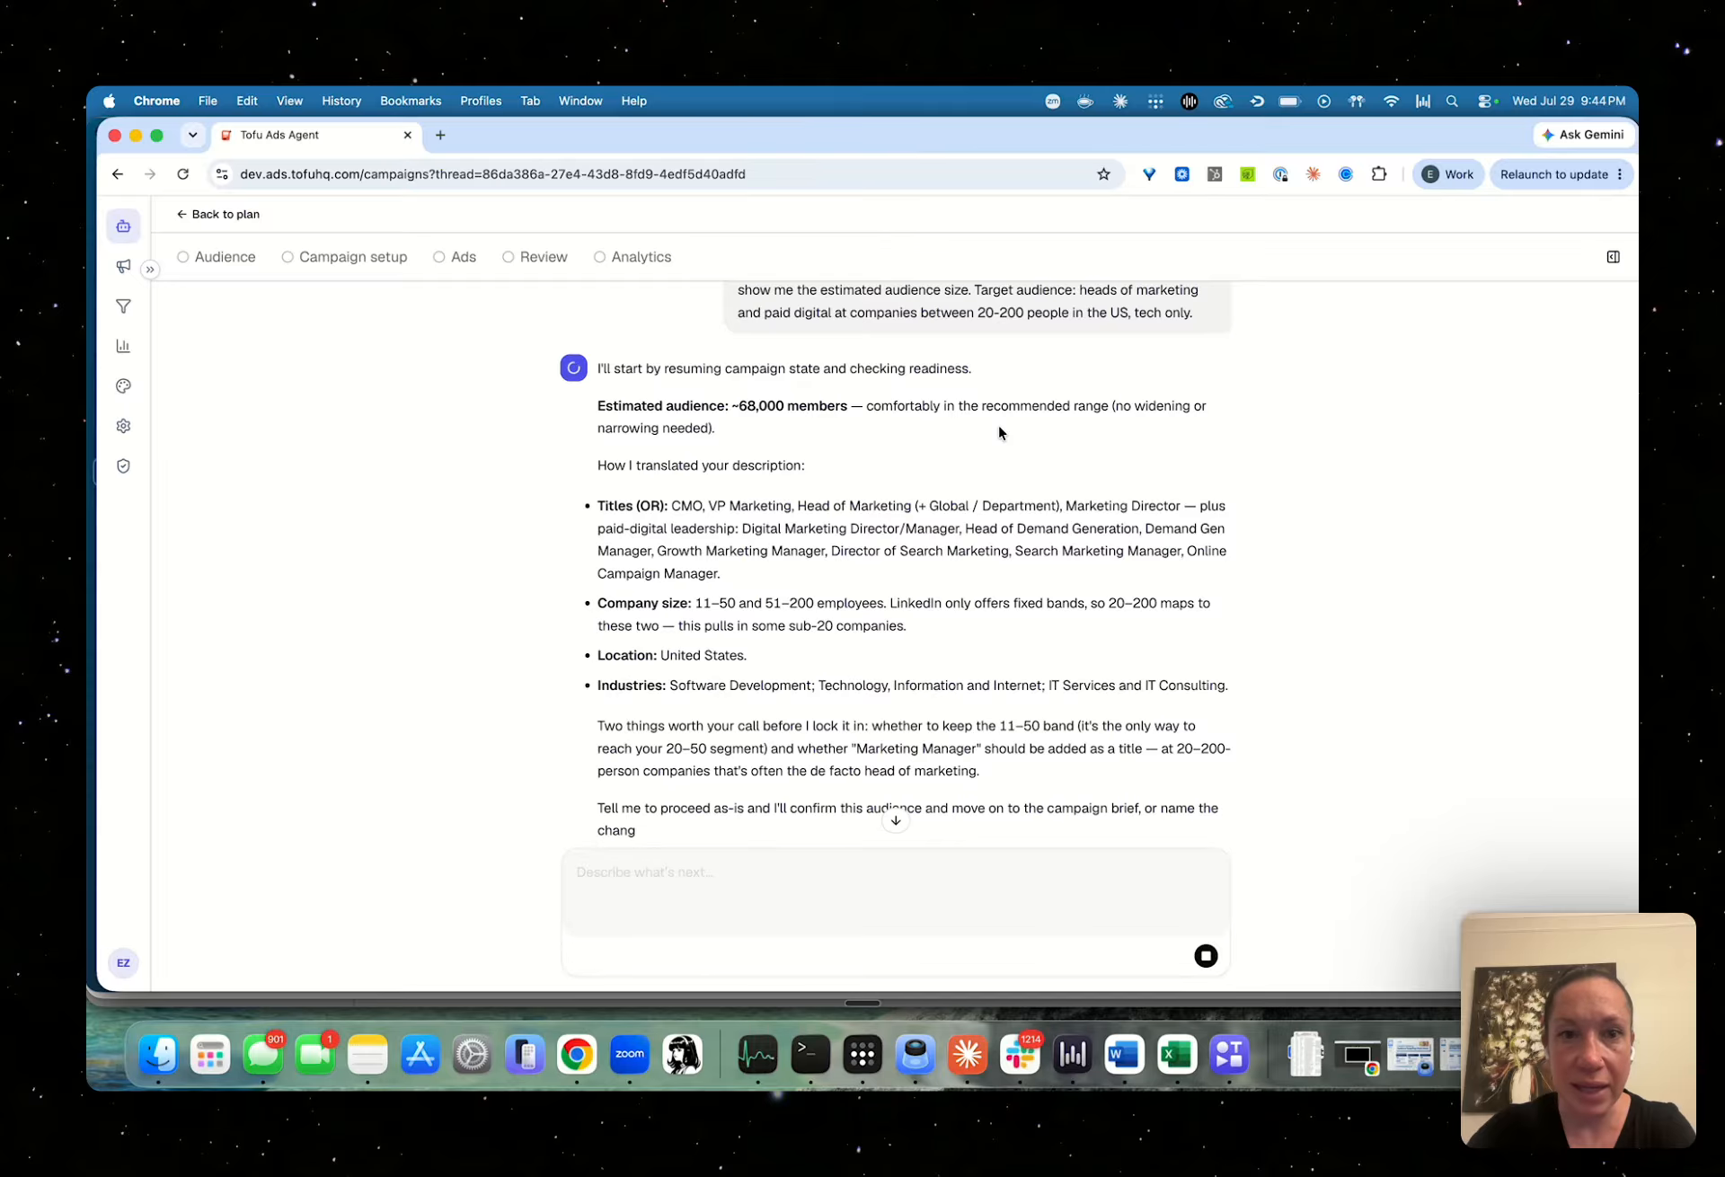
scroll(939, 487, down, 5)
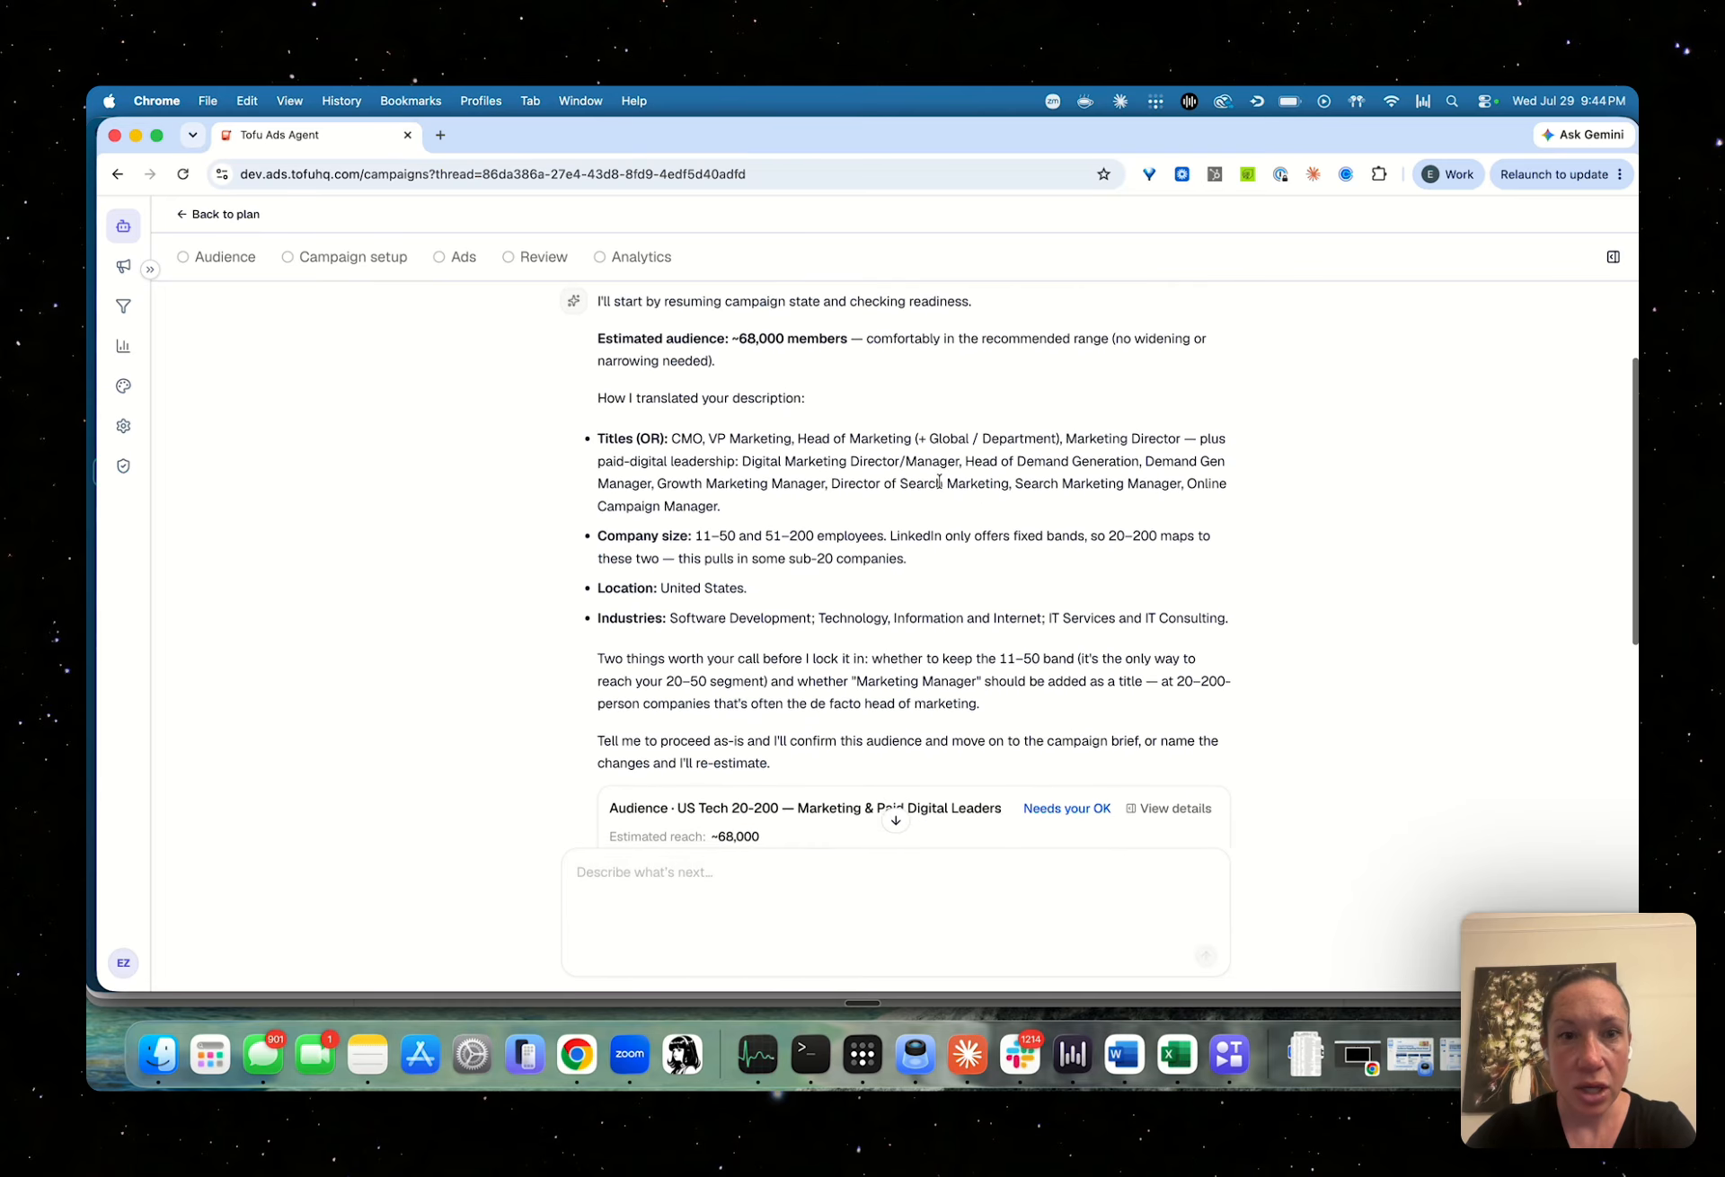
scroll(939, 482, down, 5)
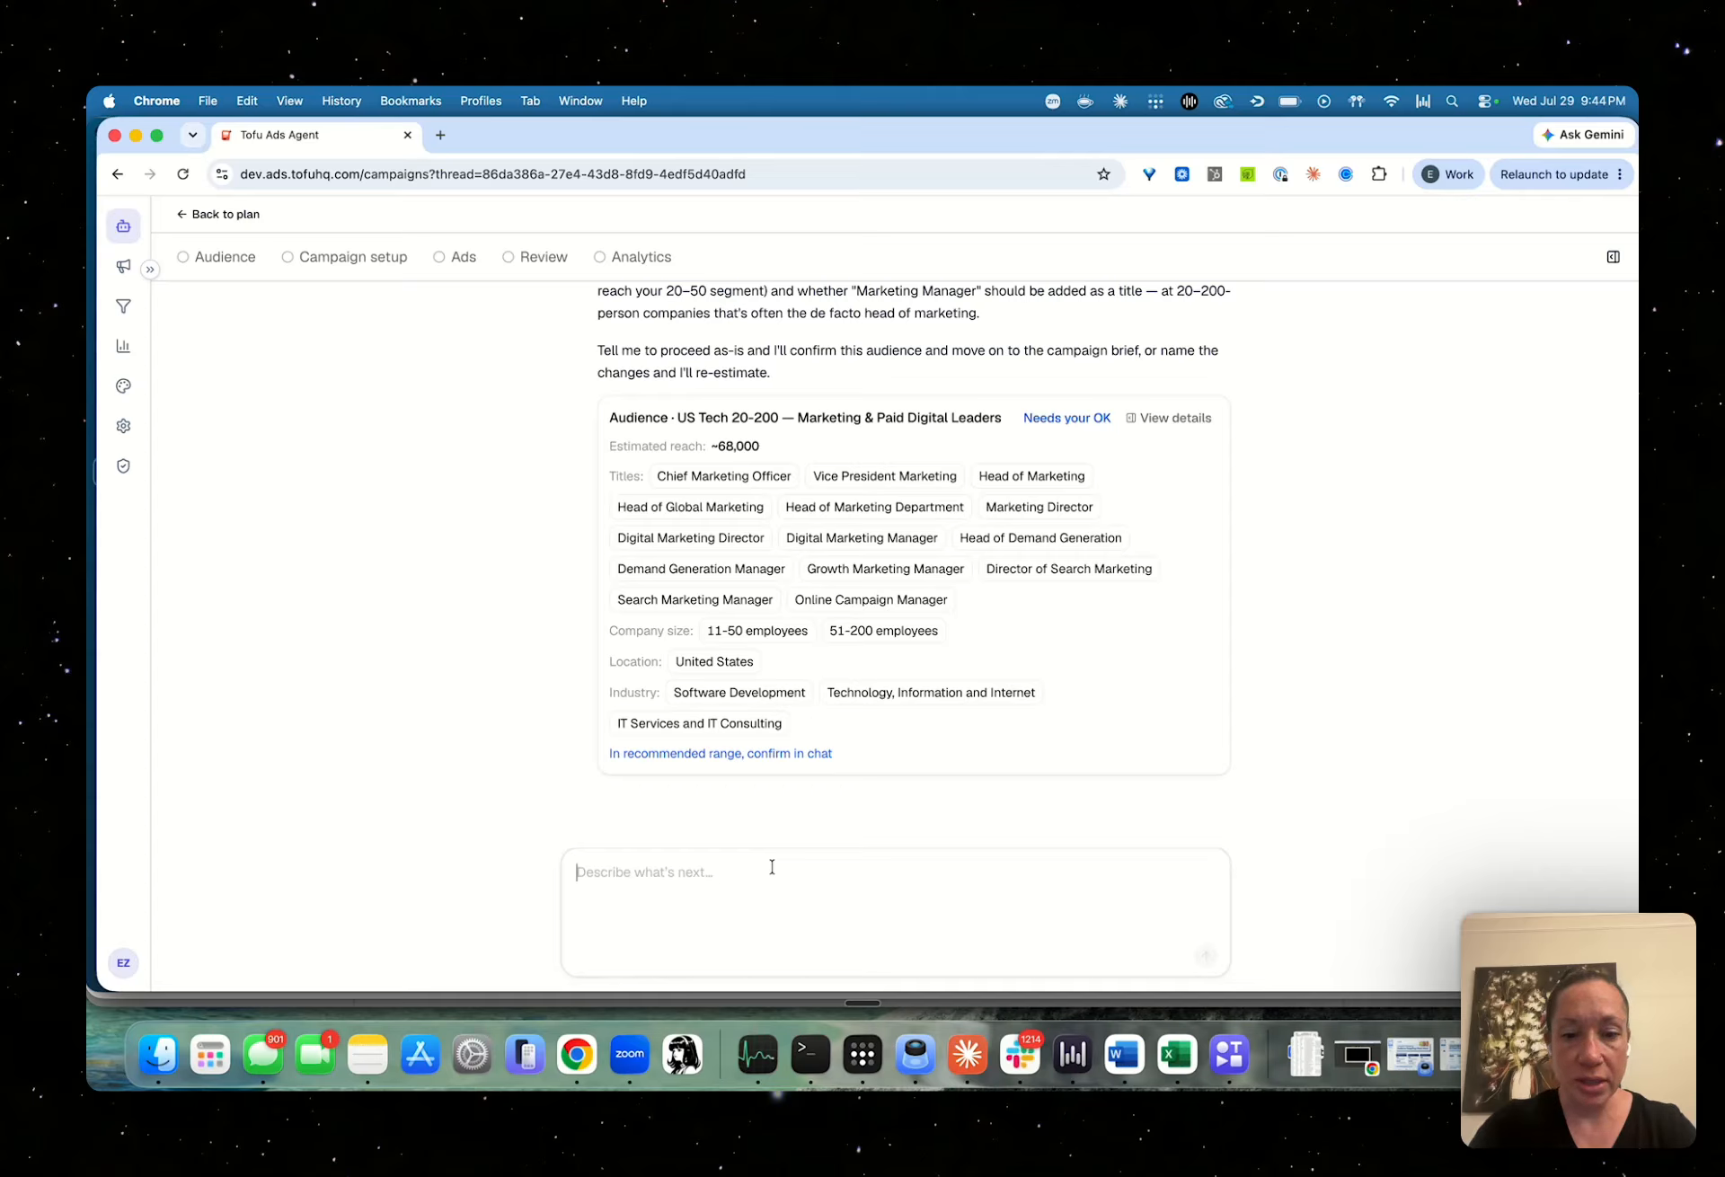
text(looks good)
key(Return)
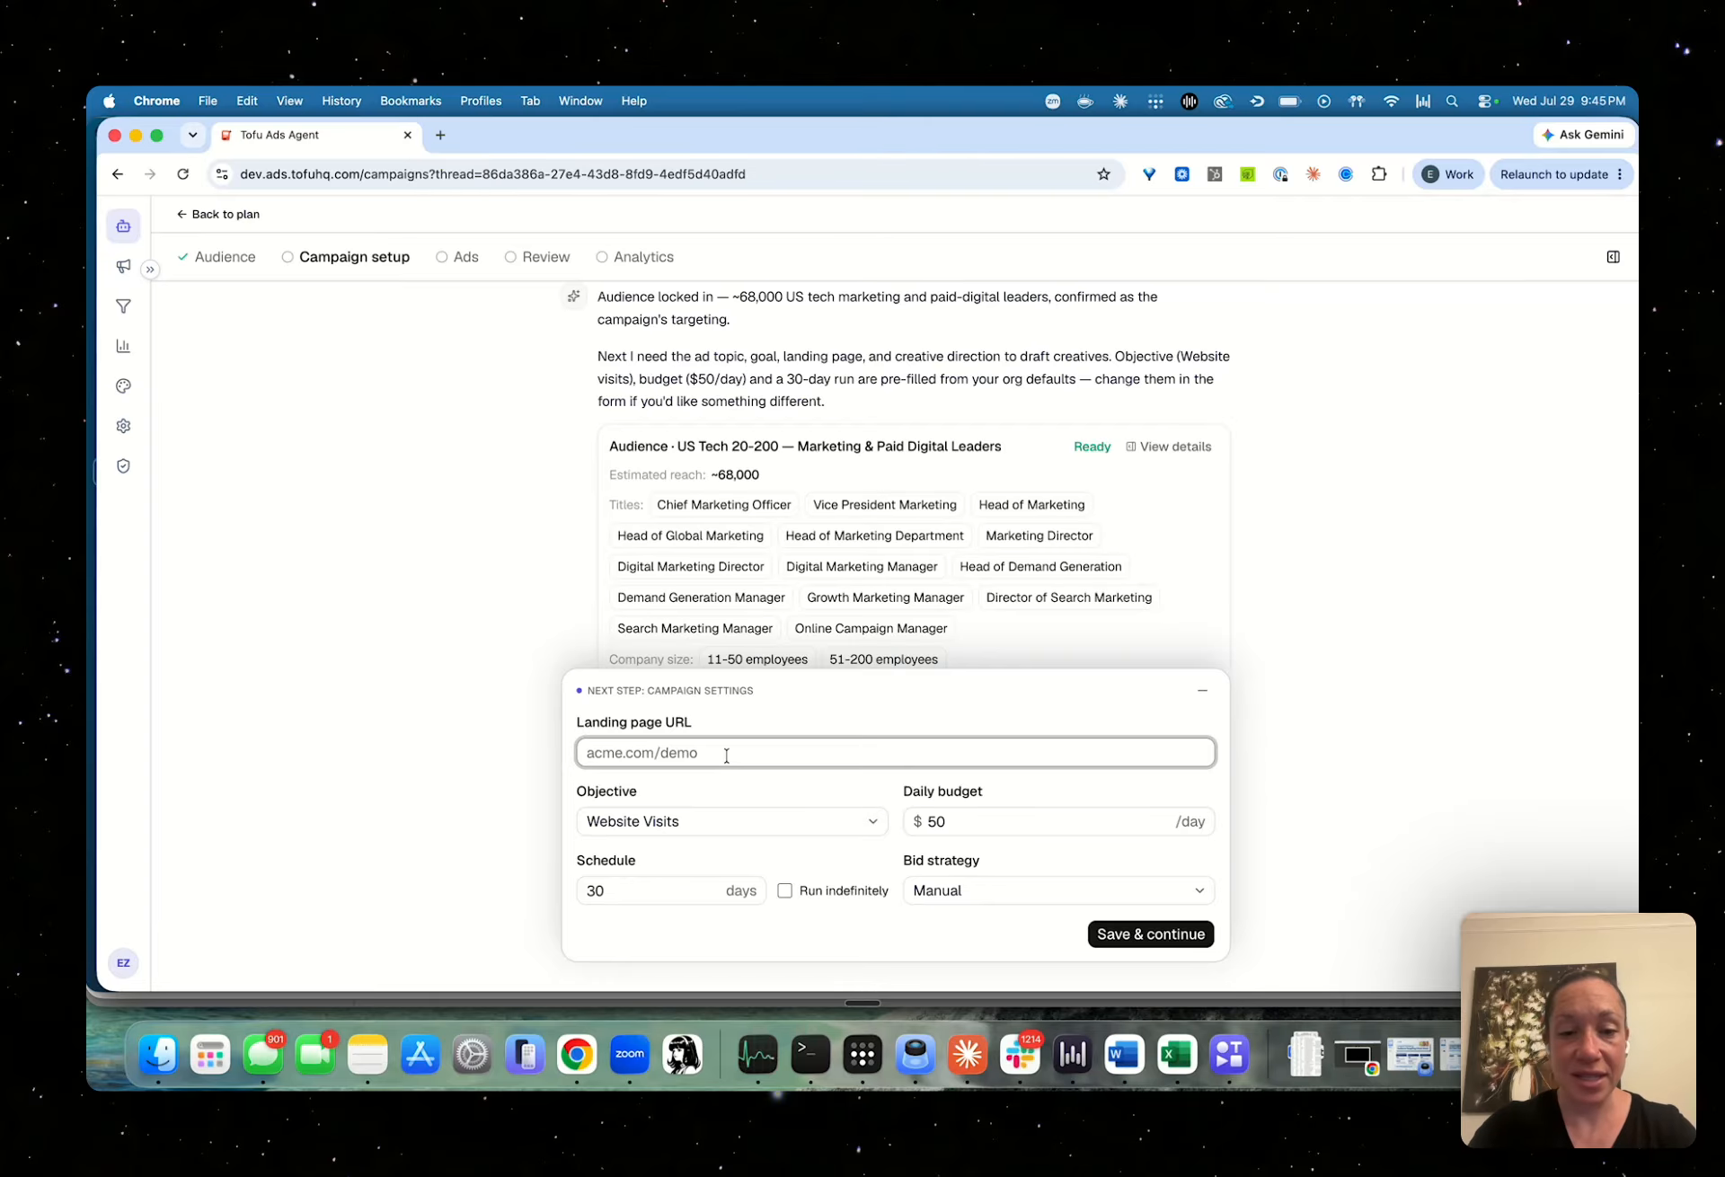
Set the landing page URL to tofuads.com with the Website Visits objective and save the campaign settings
text(tofuads)
key(BackSpace)
text(ds.com)
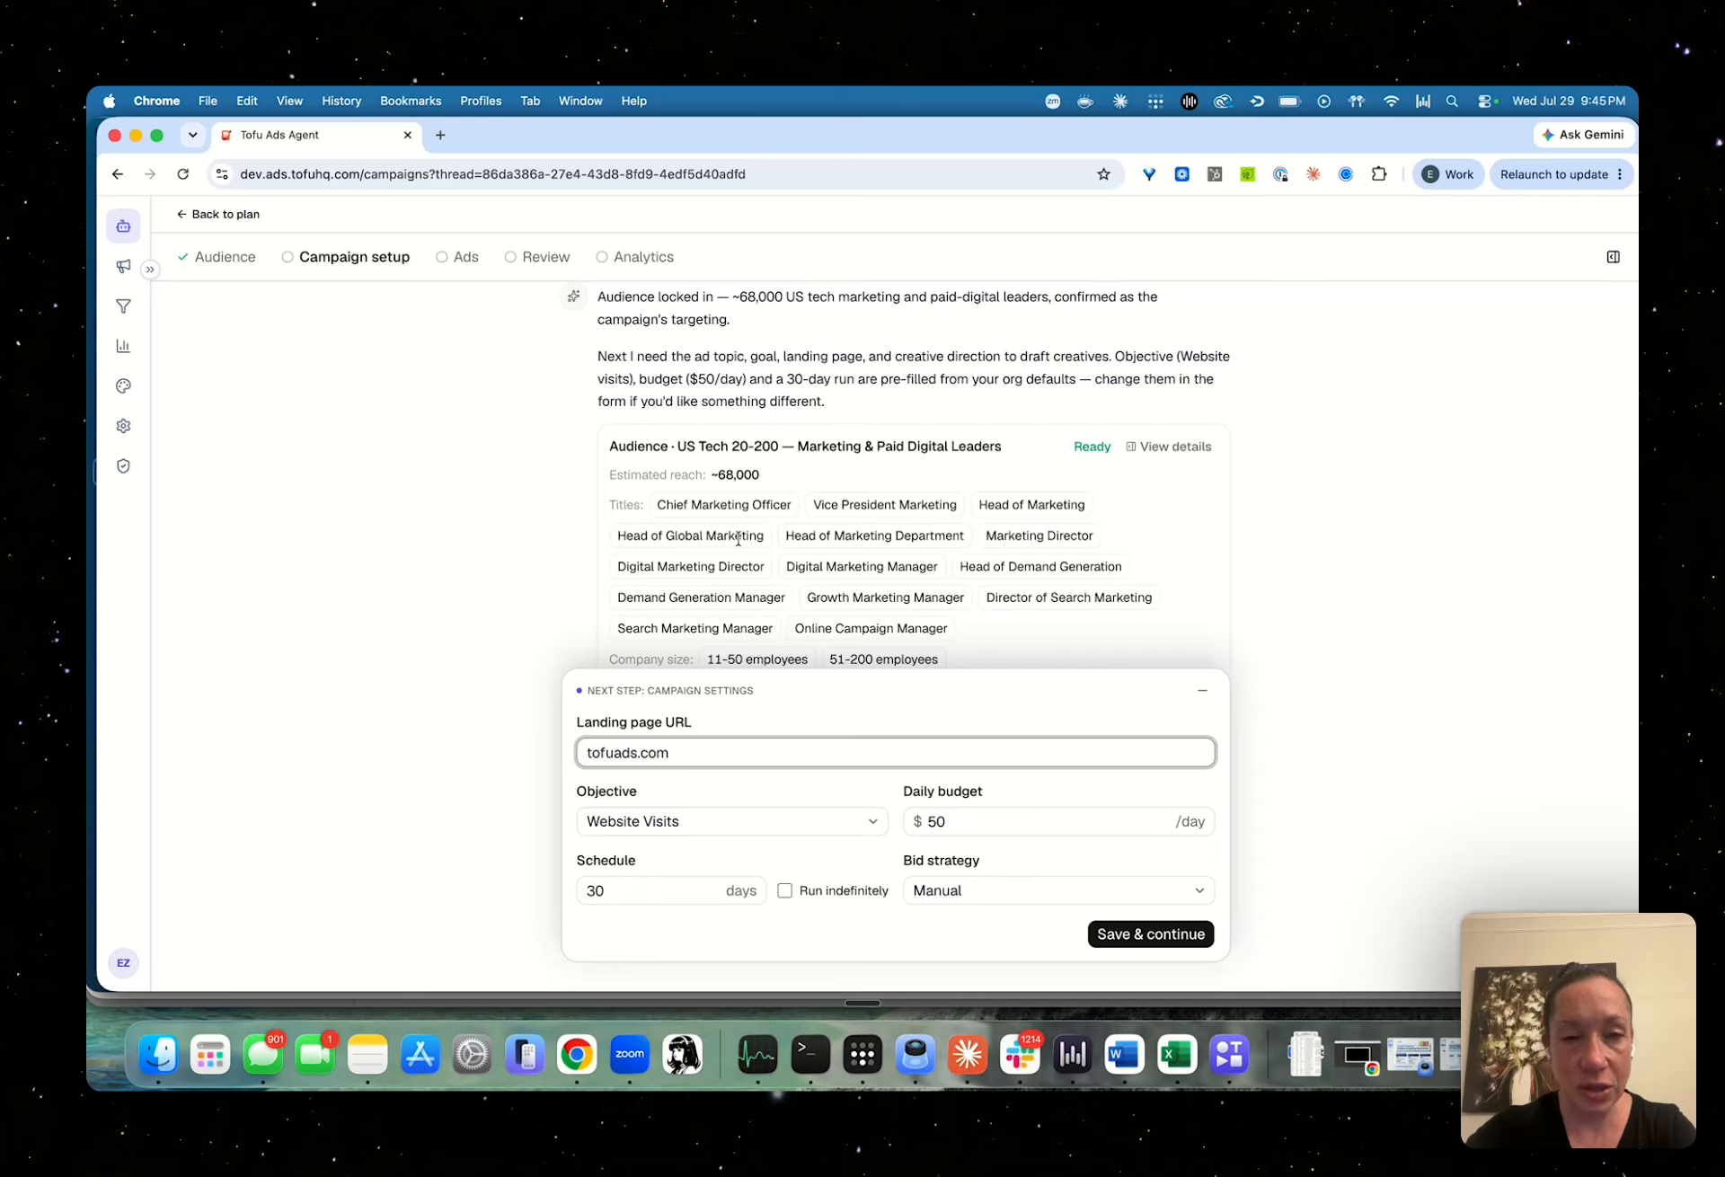
scroll(738, 539, down, 3)
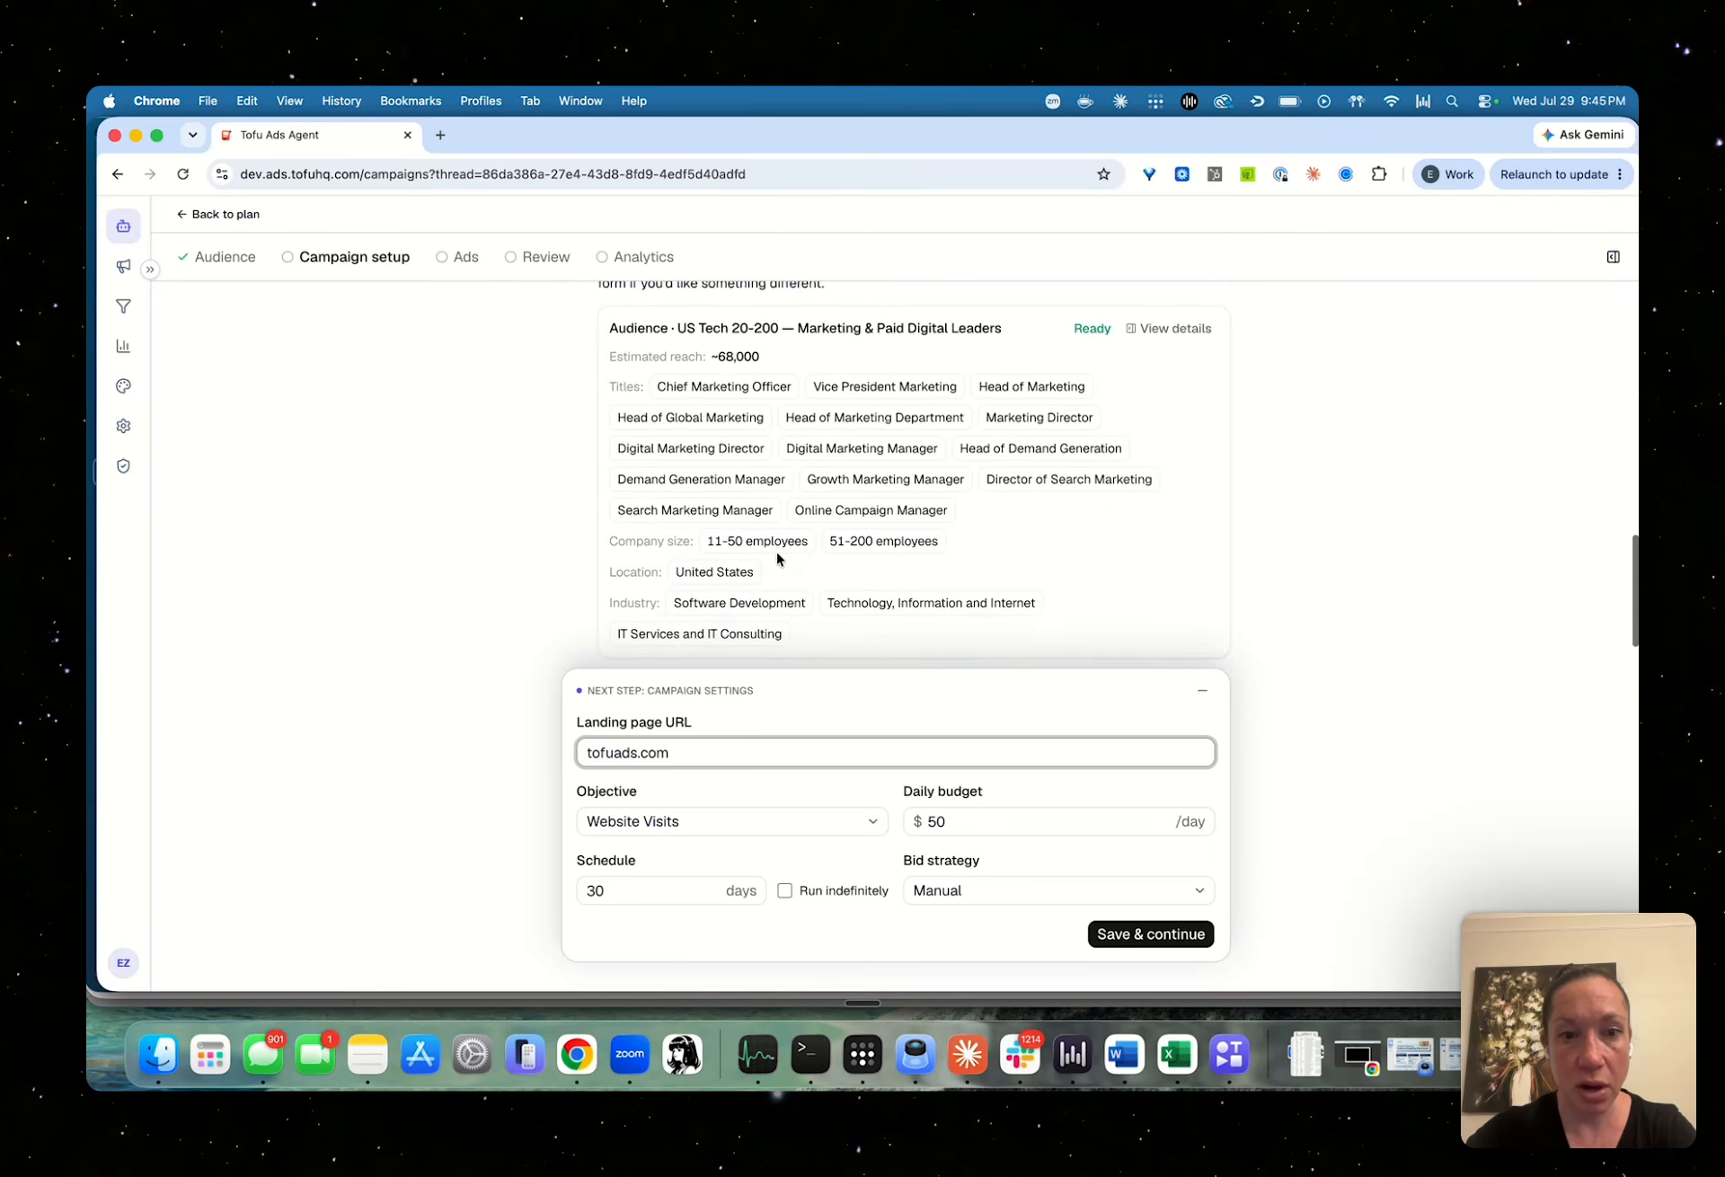
scroll(777, 557, down, 1)
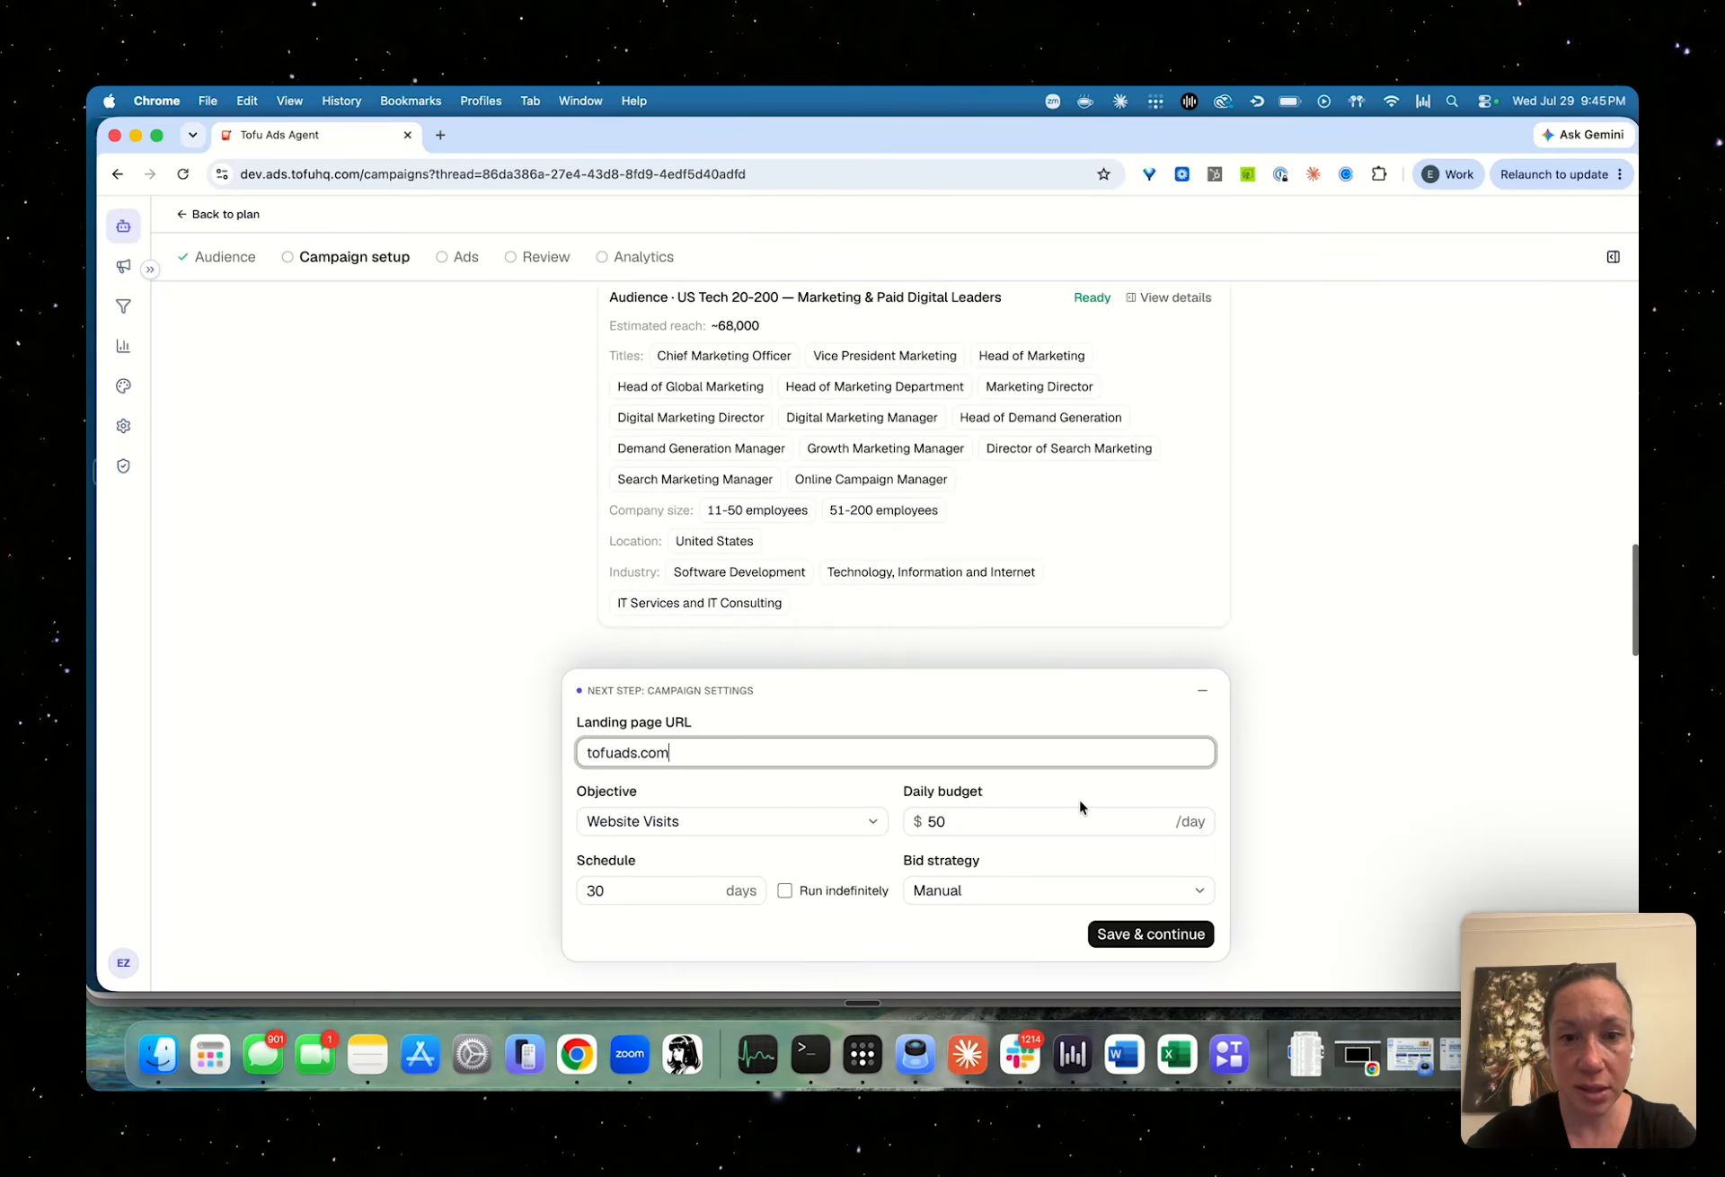
click(783, 835)
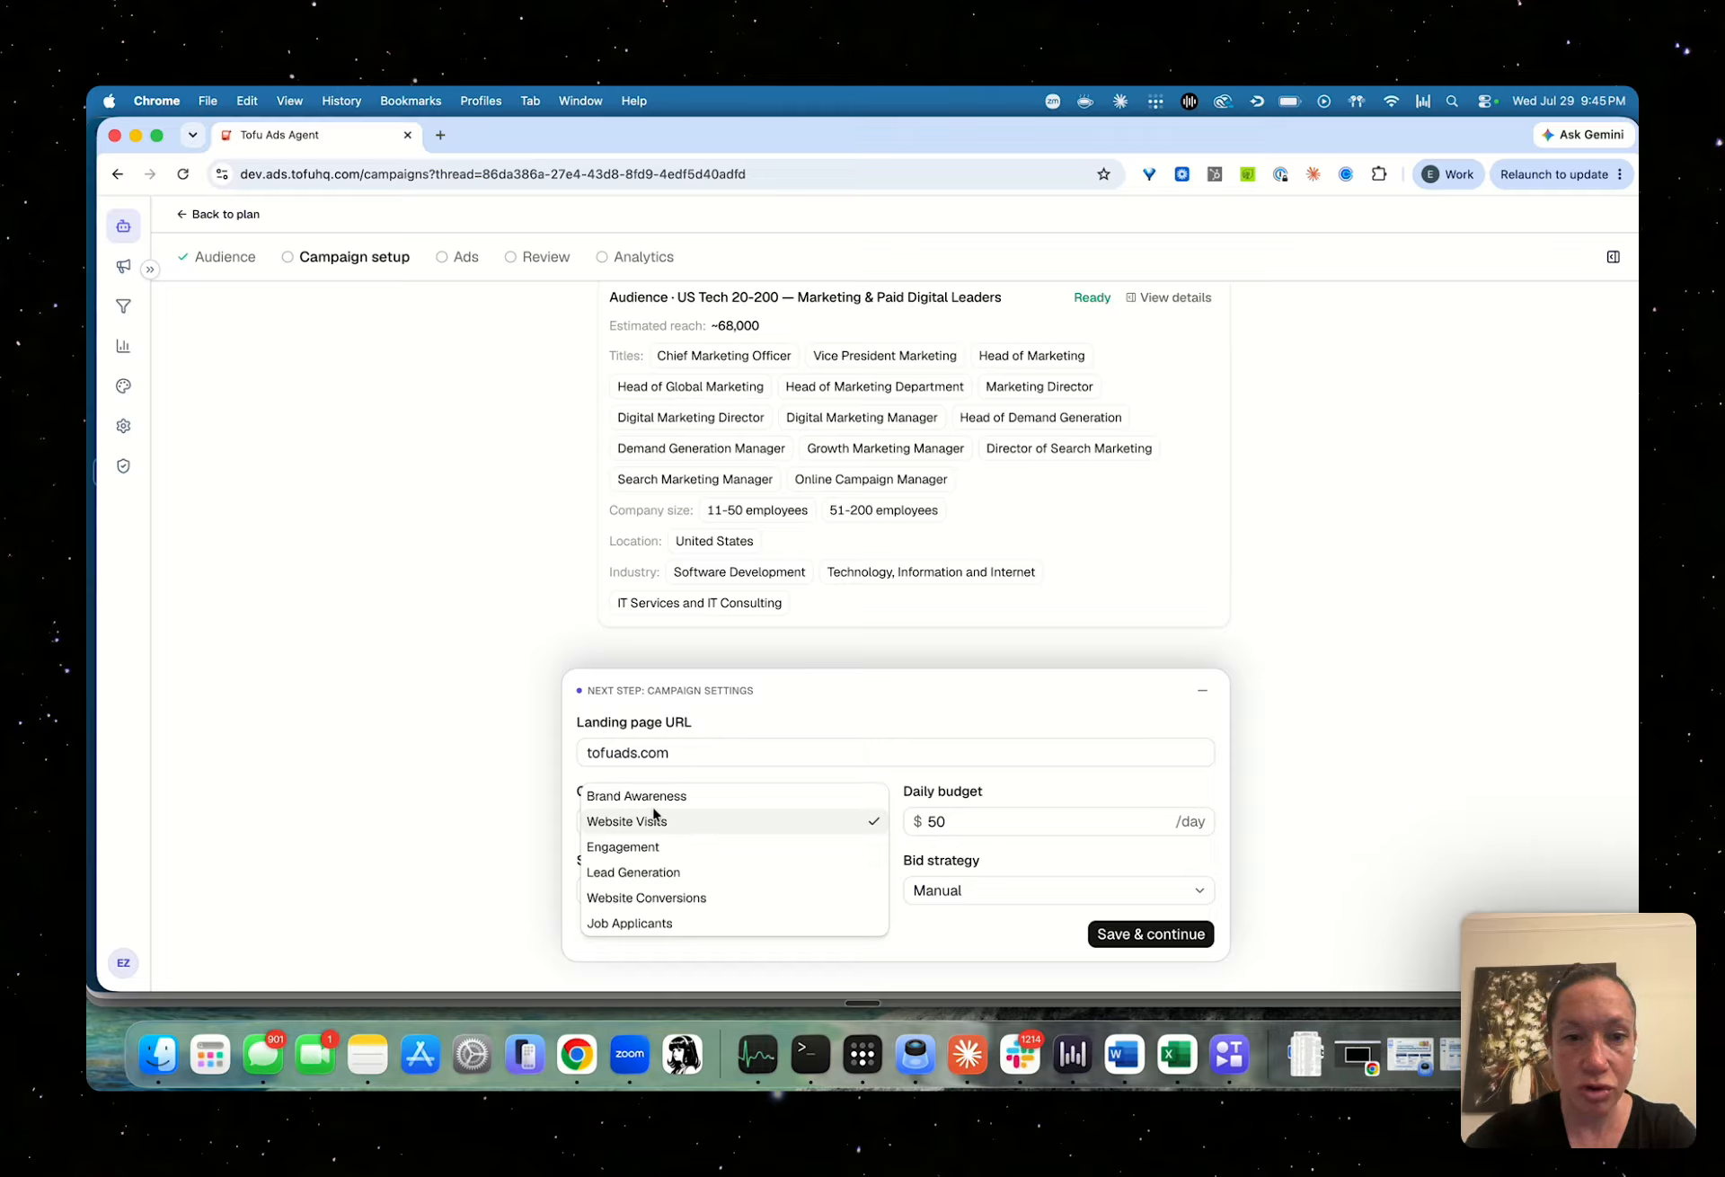
click(680, 822)
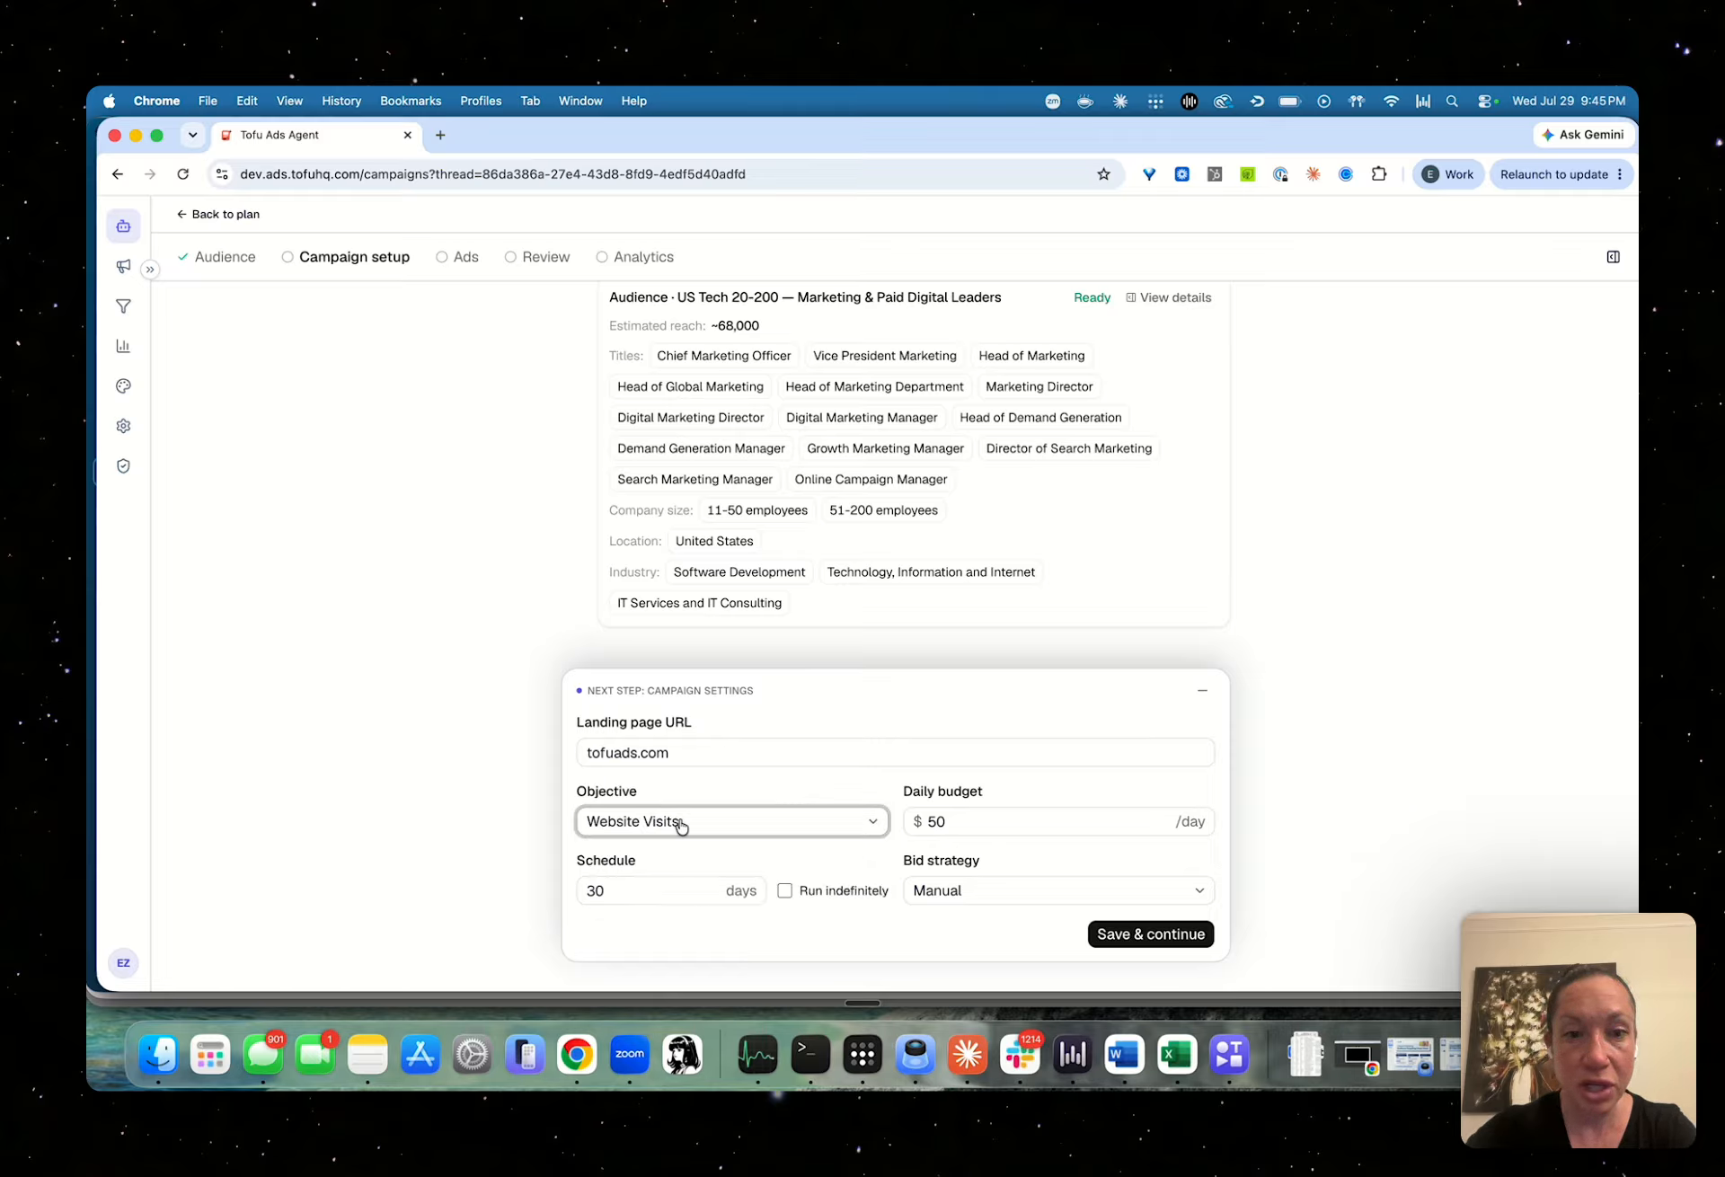
click(1137, 937)
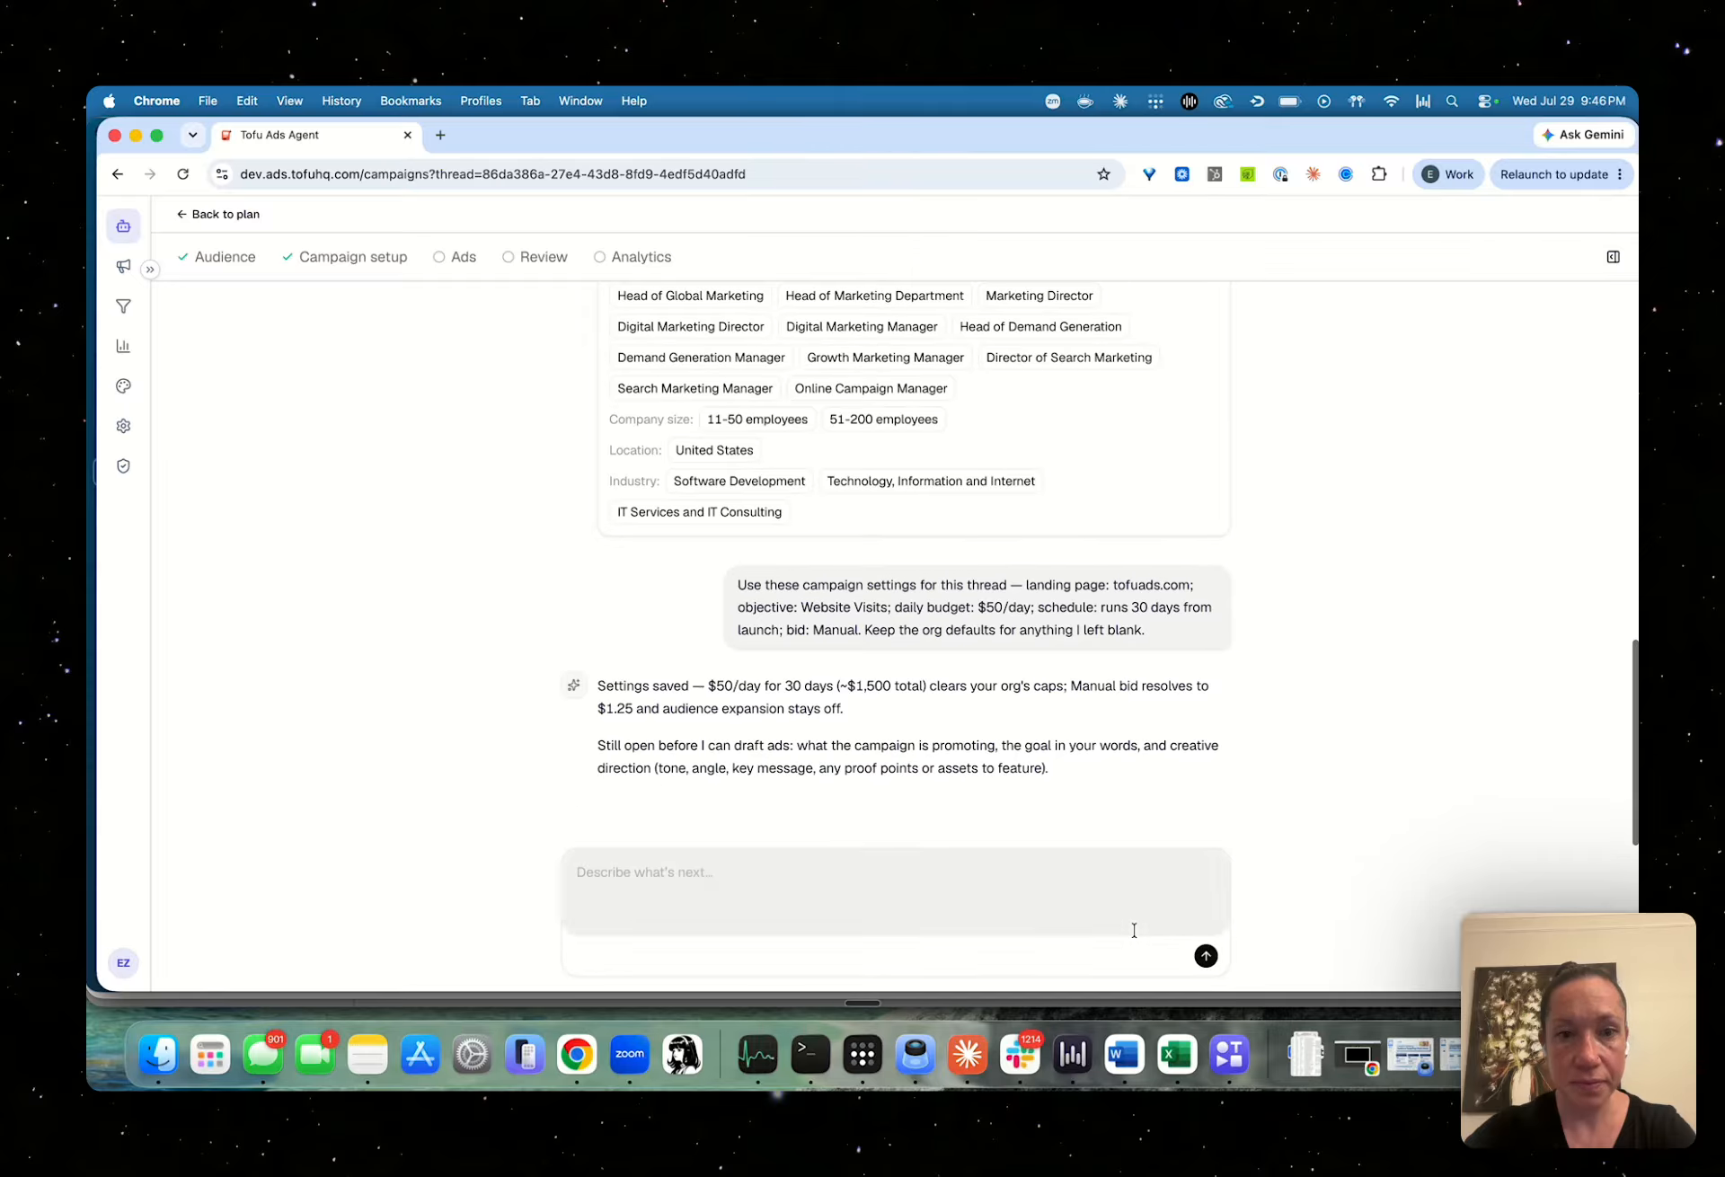
Enter the creative guidance "focus on pain points, make the ads funny" for the ads
click(937, 582)
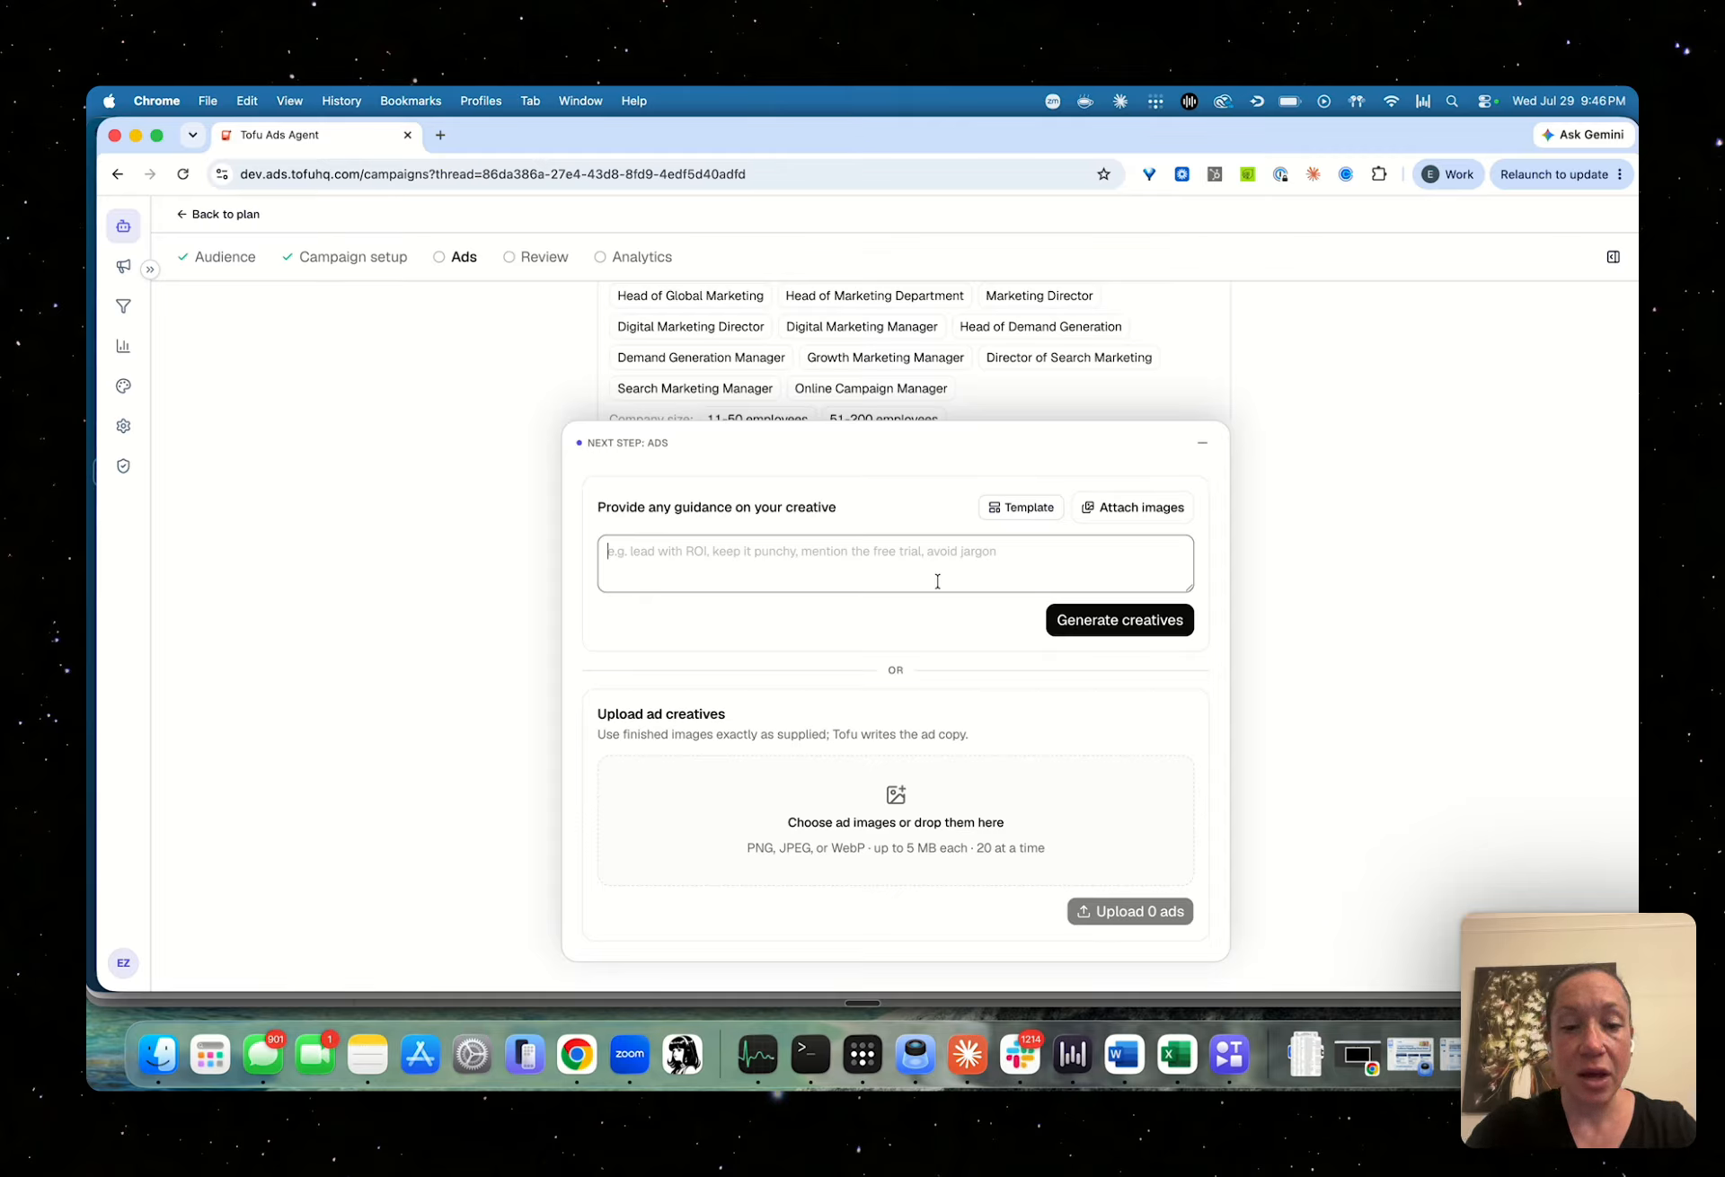
text(focus on )
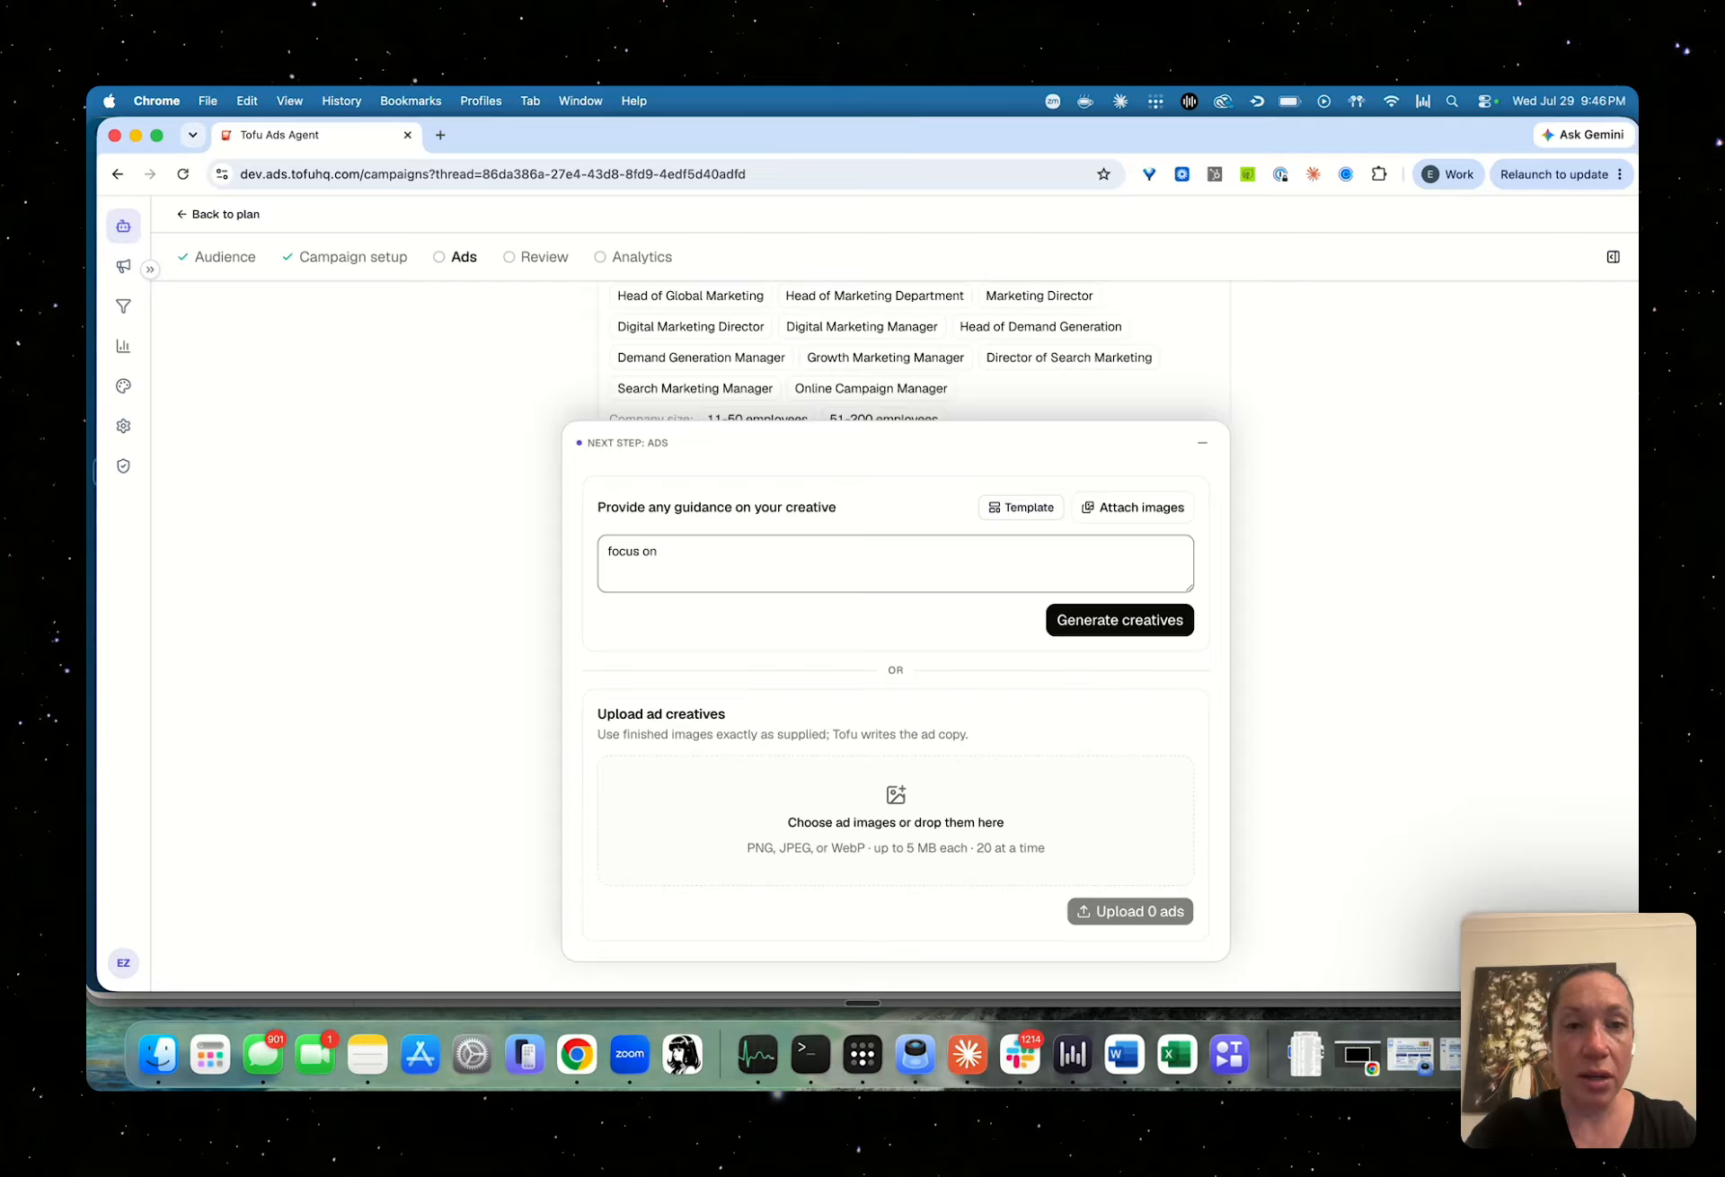
text(pain points, make)
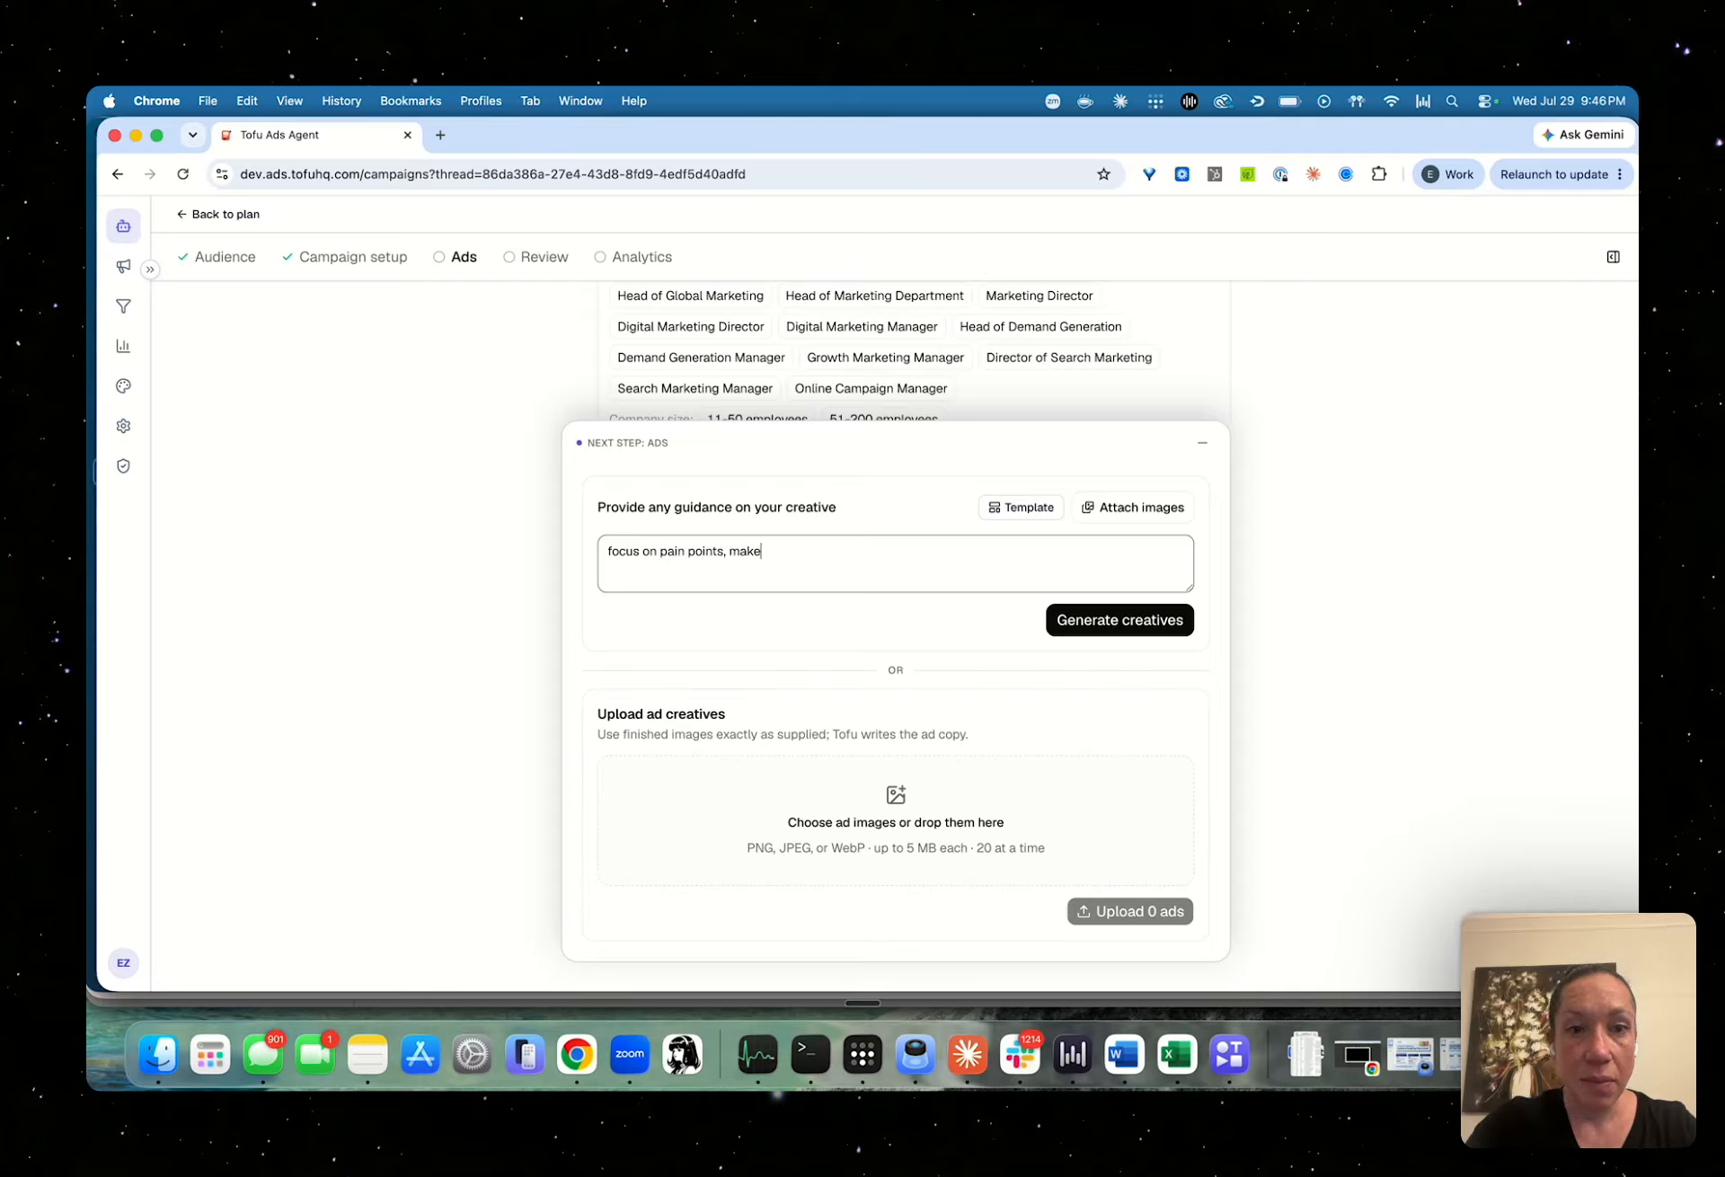
text( the ads funny)
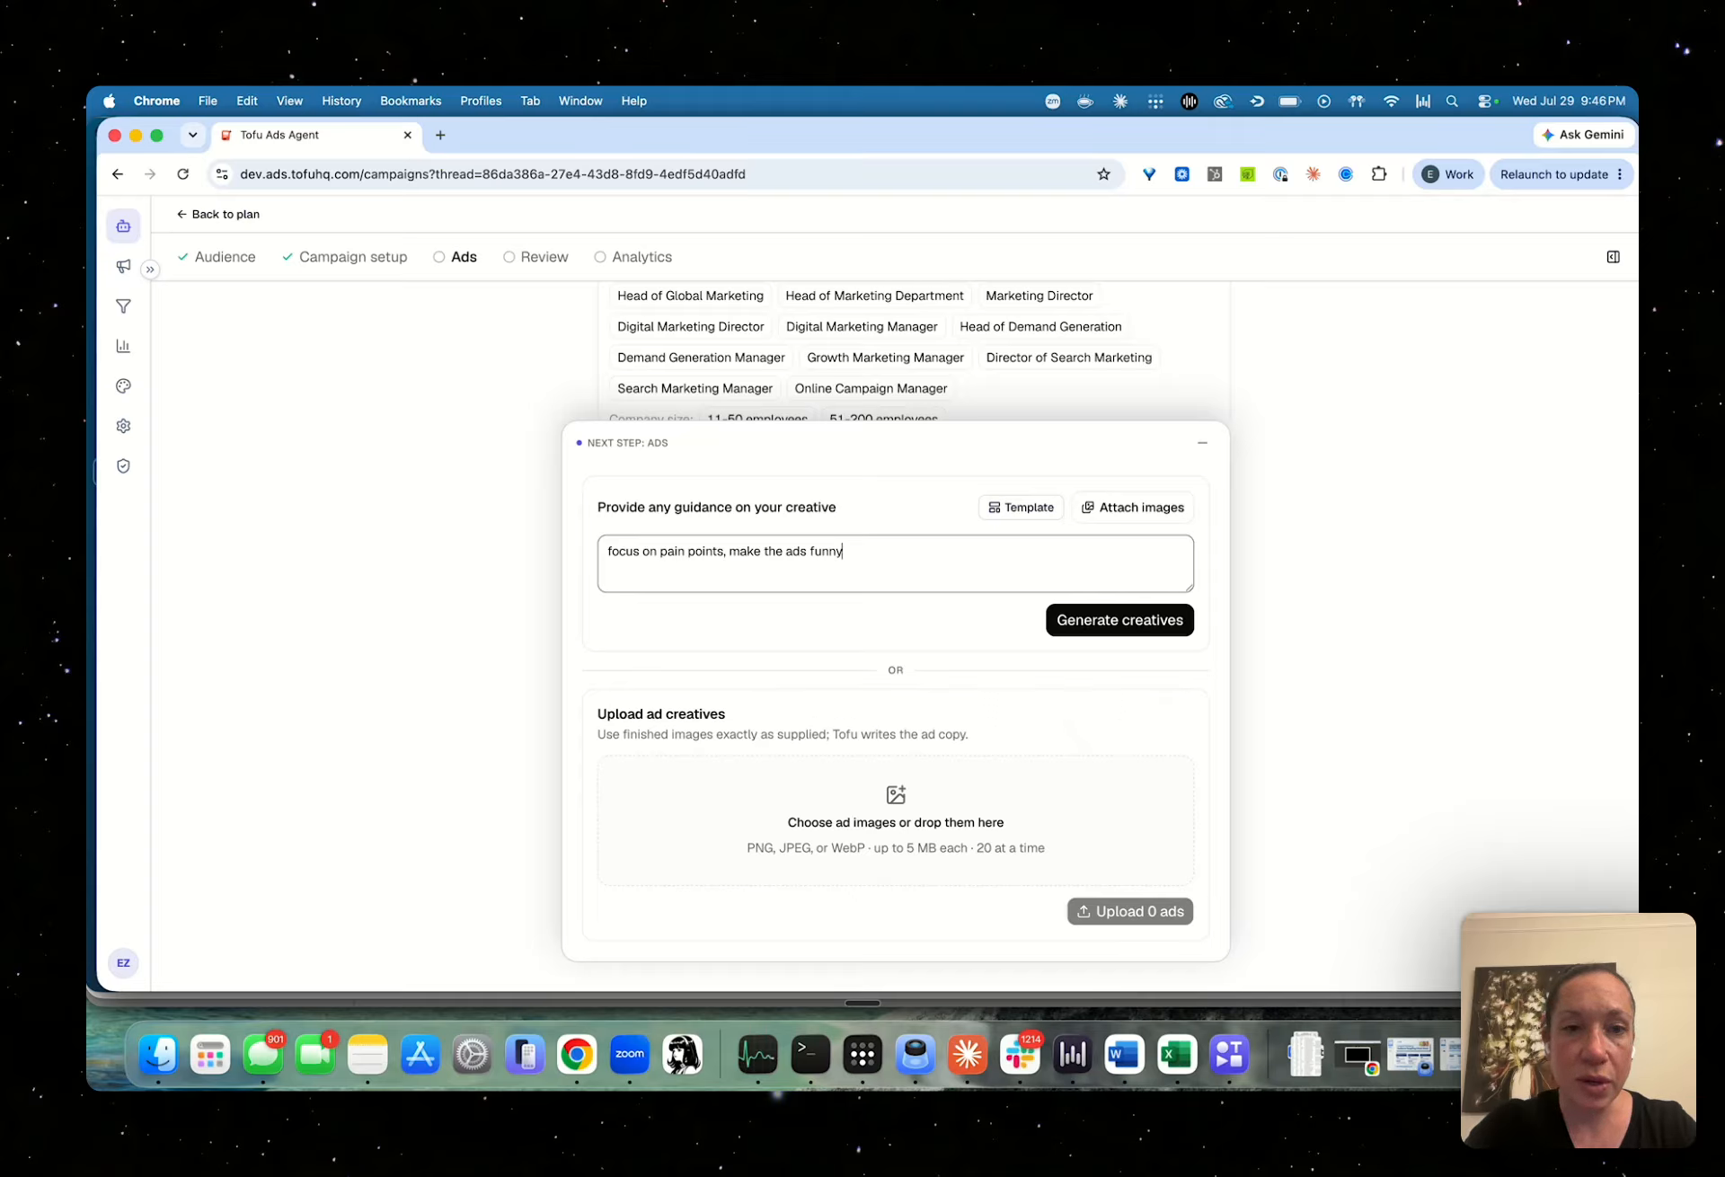
Browse the creative templates and preview the Cequence Security example ad of the Dark tech hero template
click(1015, 509)
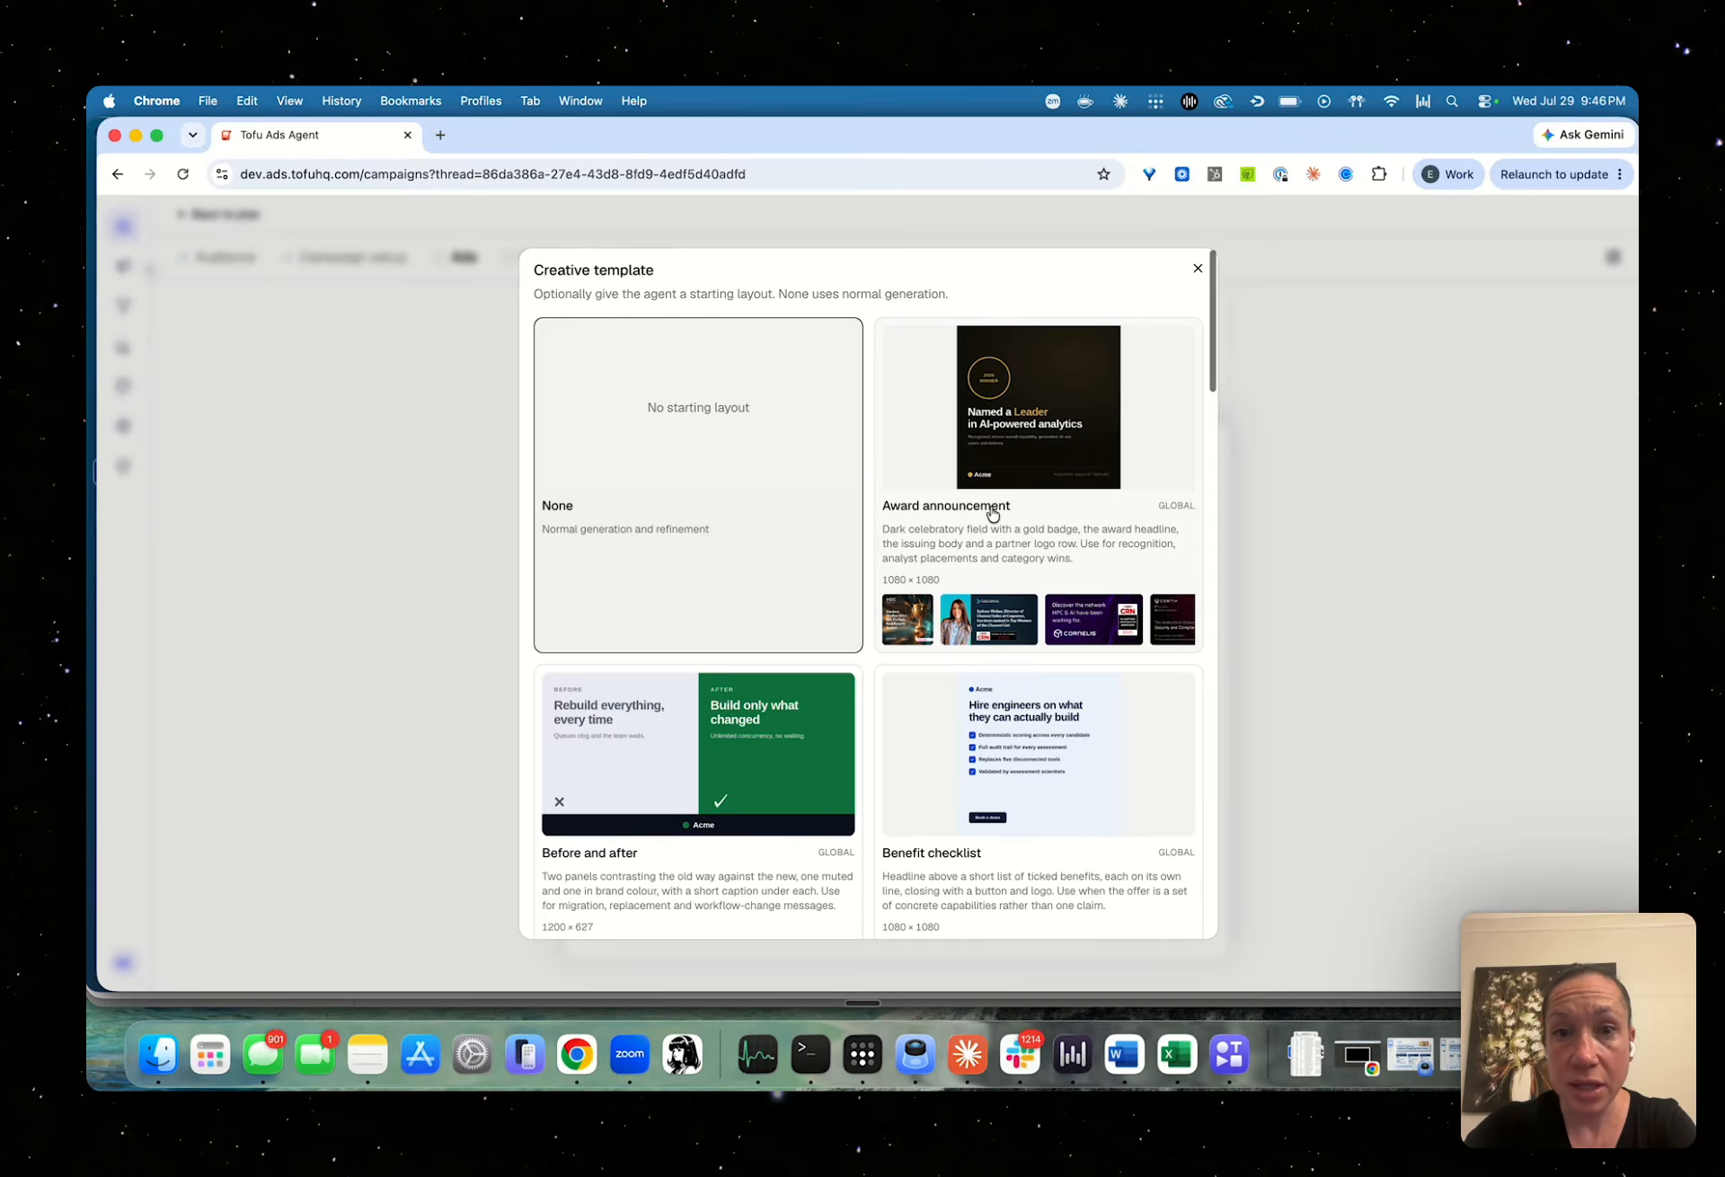
scroll(992, 514, down, 5)
scroll(991, 507, down, 7)
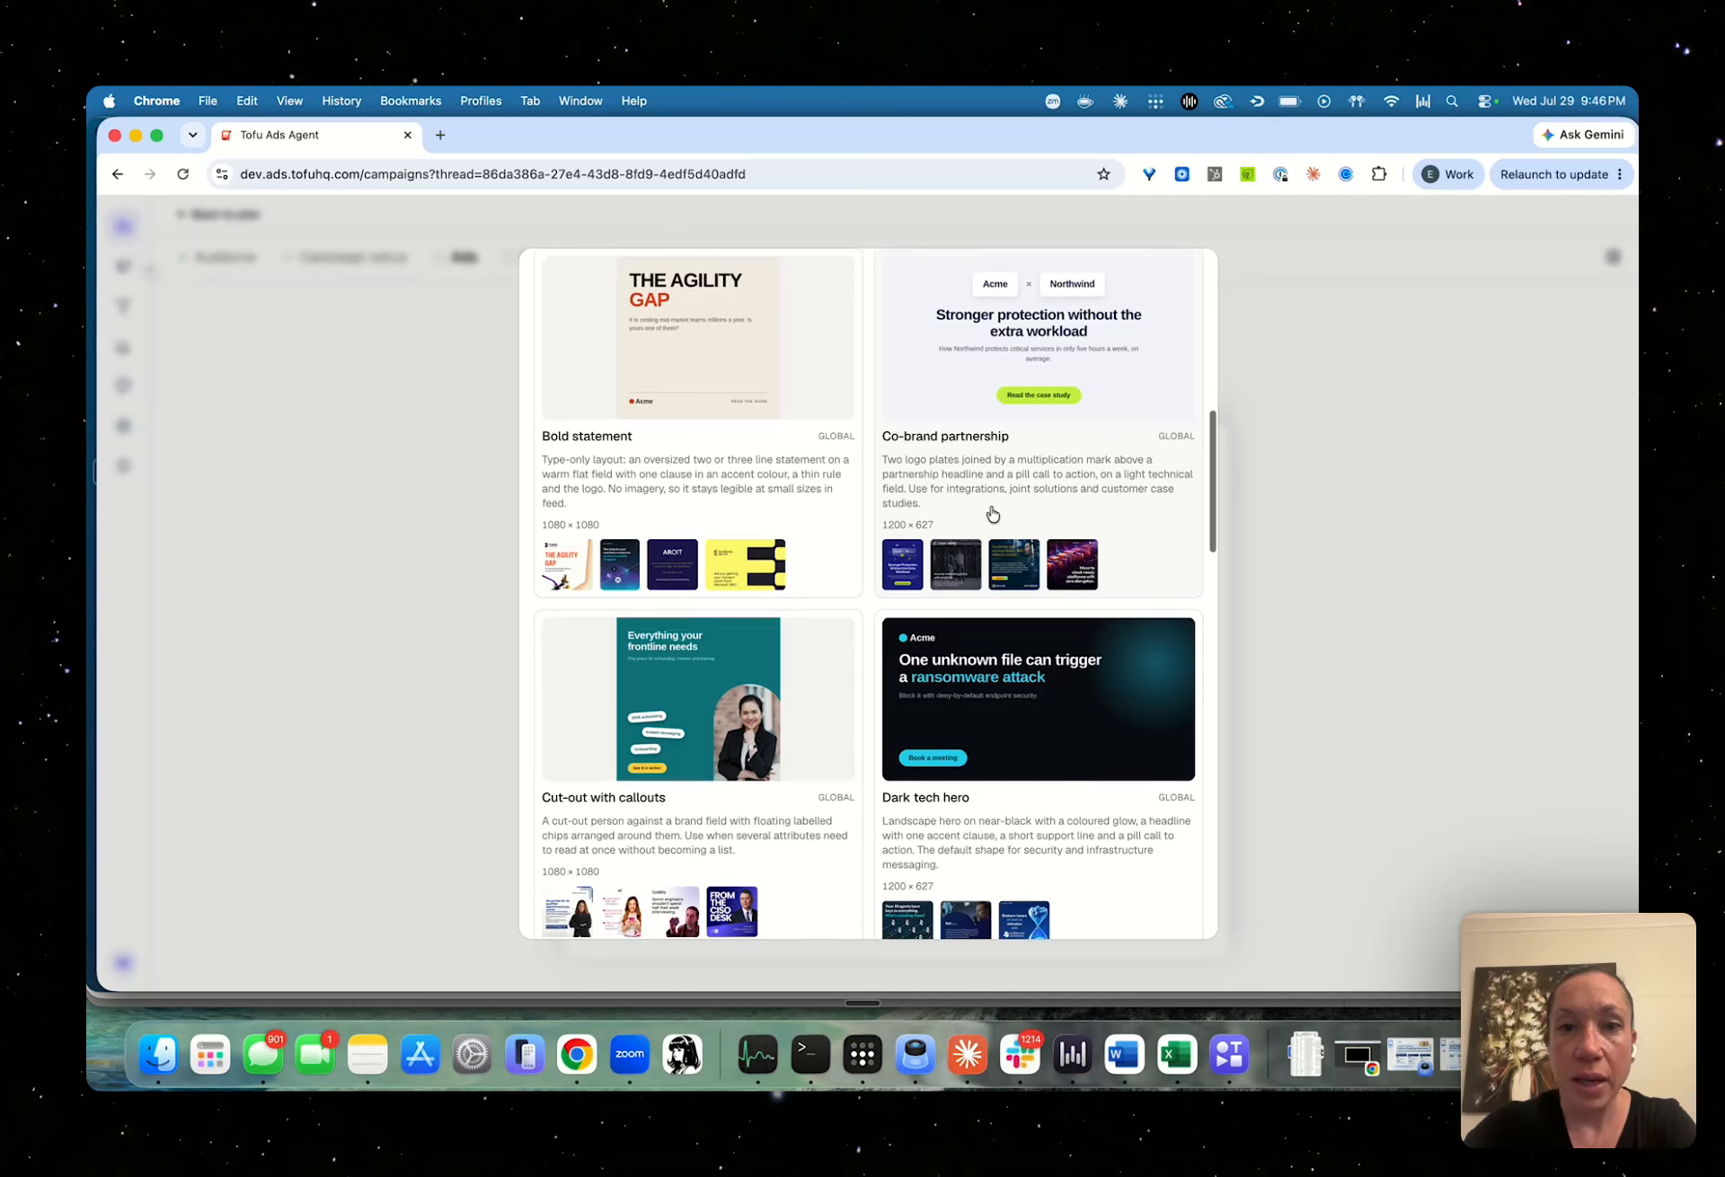
scroll(992, 511, down, 2)
scroll(992, 512, down, 3)
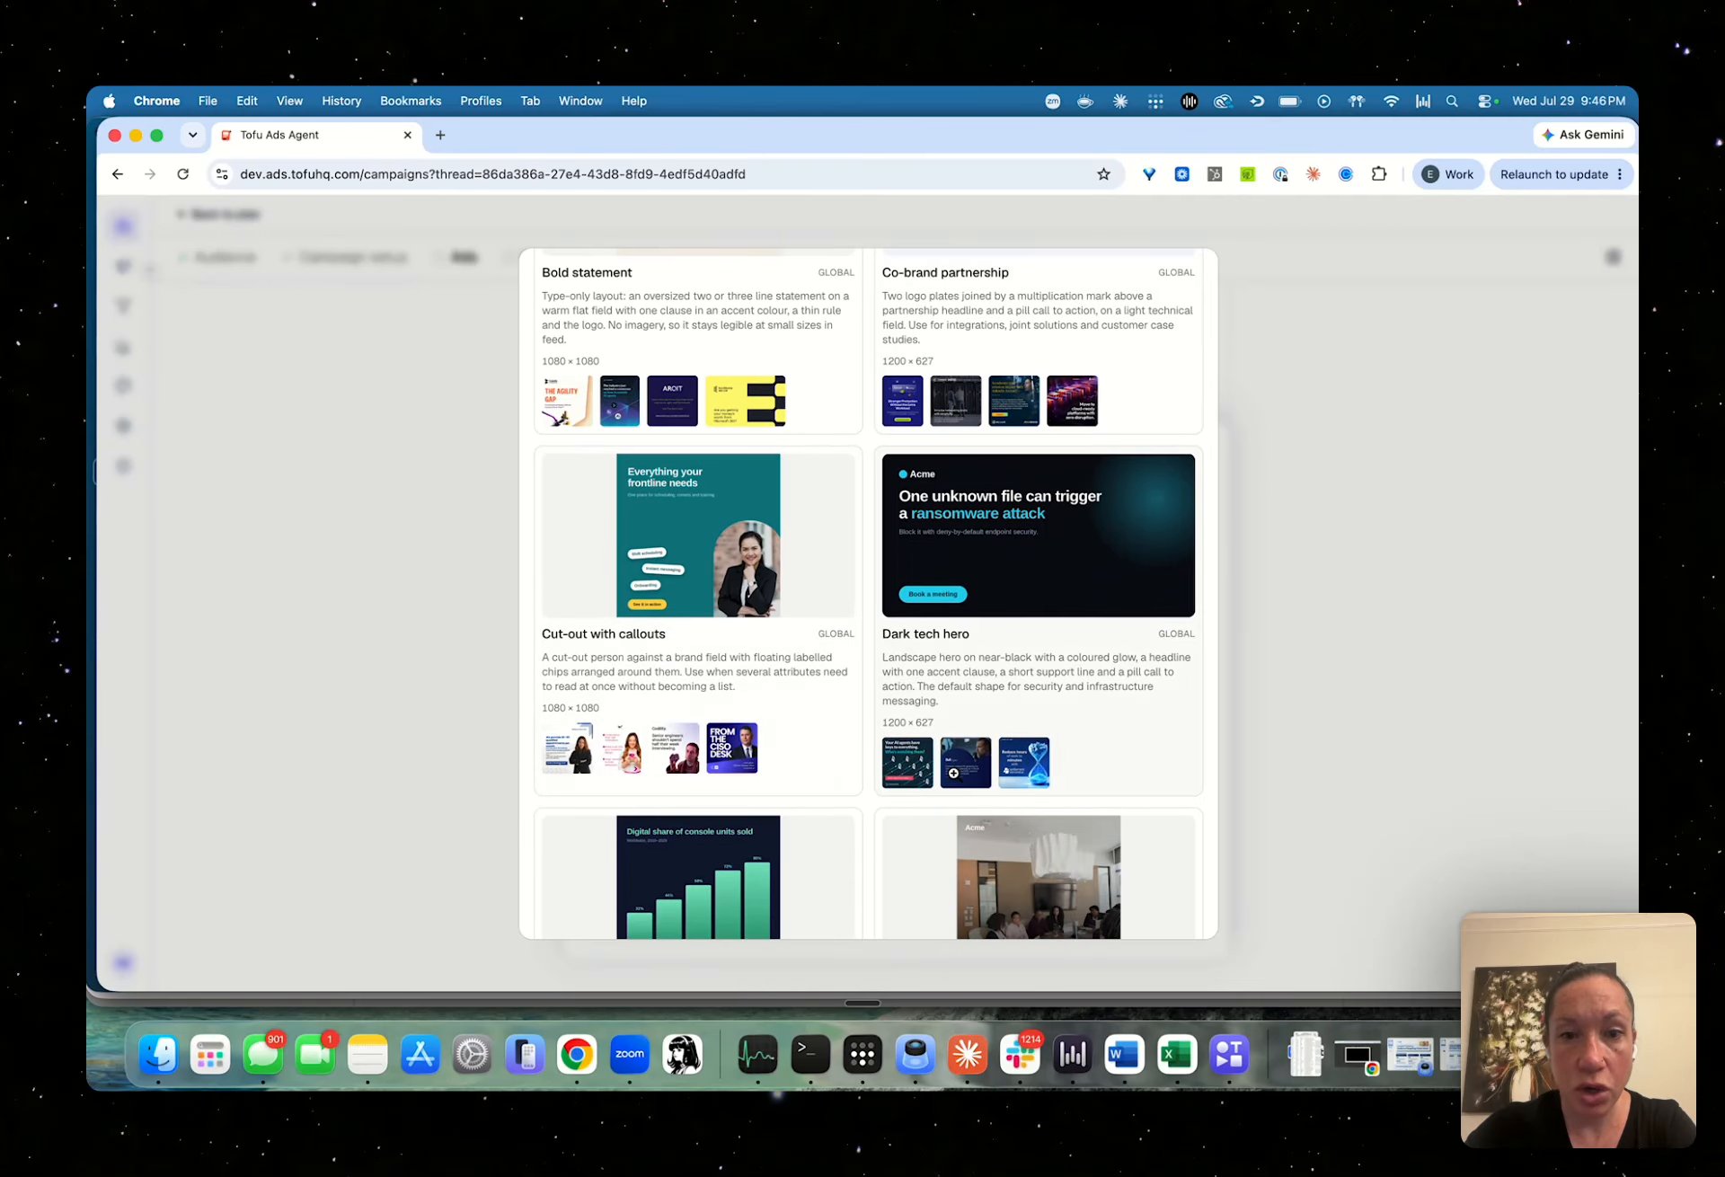
click(913, 762)
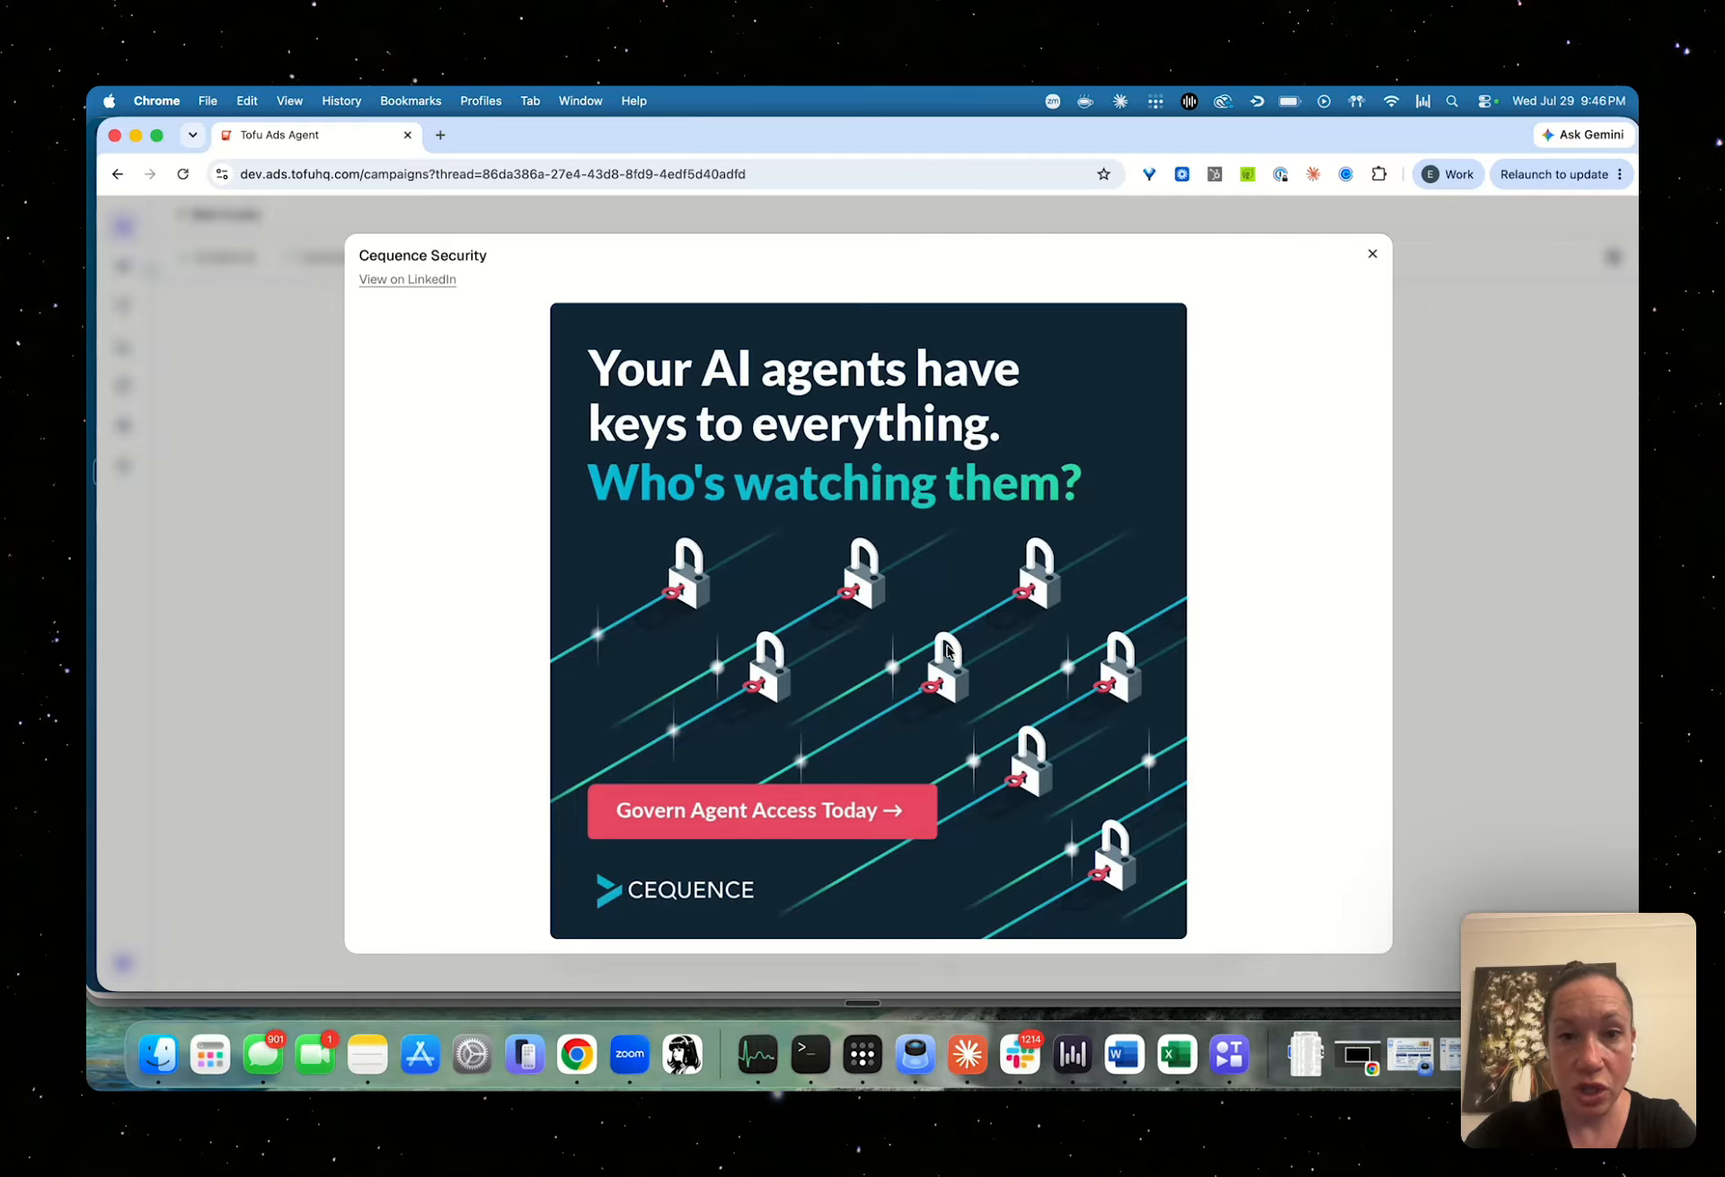
click(1463, 654)
Look through the remaining creative templates, preview the Report cover's Citation Canada example, and leave the gallery without choosing a template
scroll(1178, 704, down, 5)
scroll(1178, 703, down, 5)
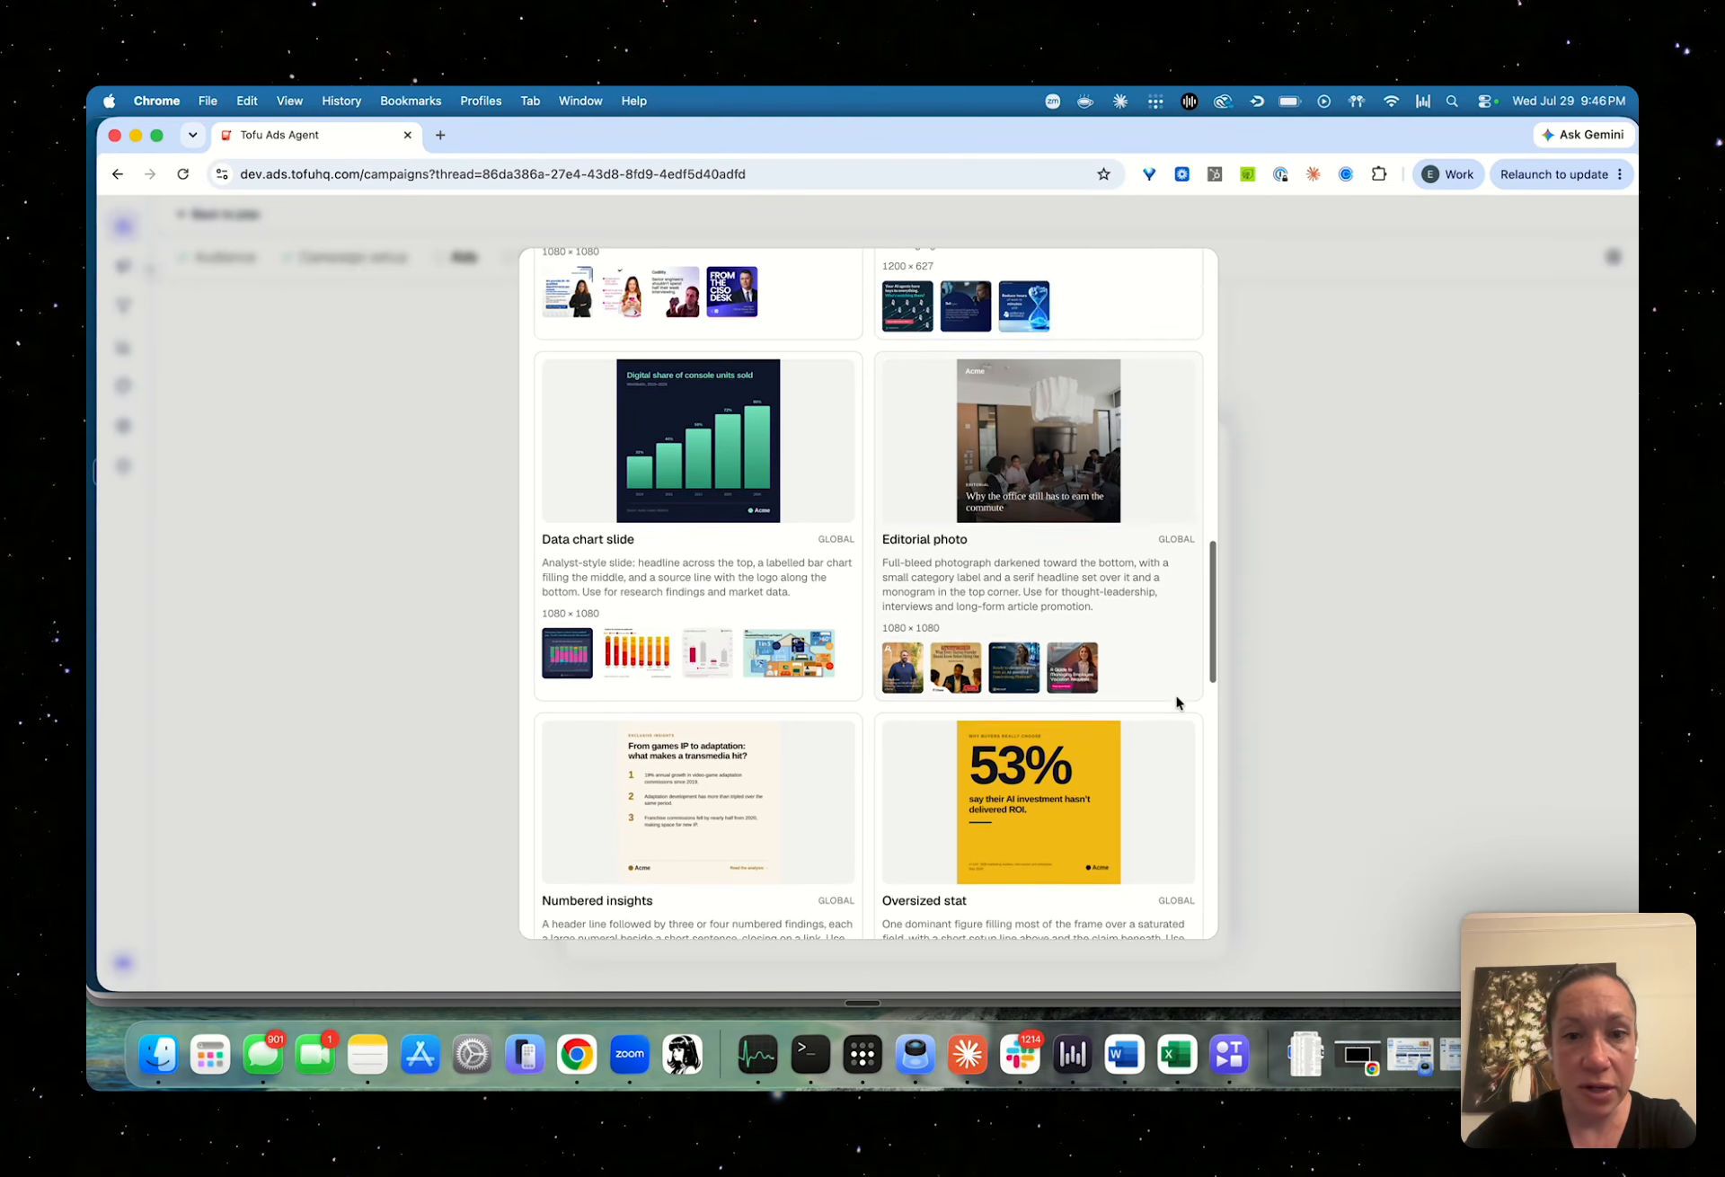
scroll(988, 762, down, 4)
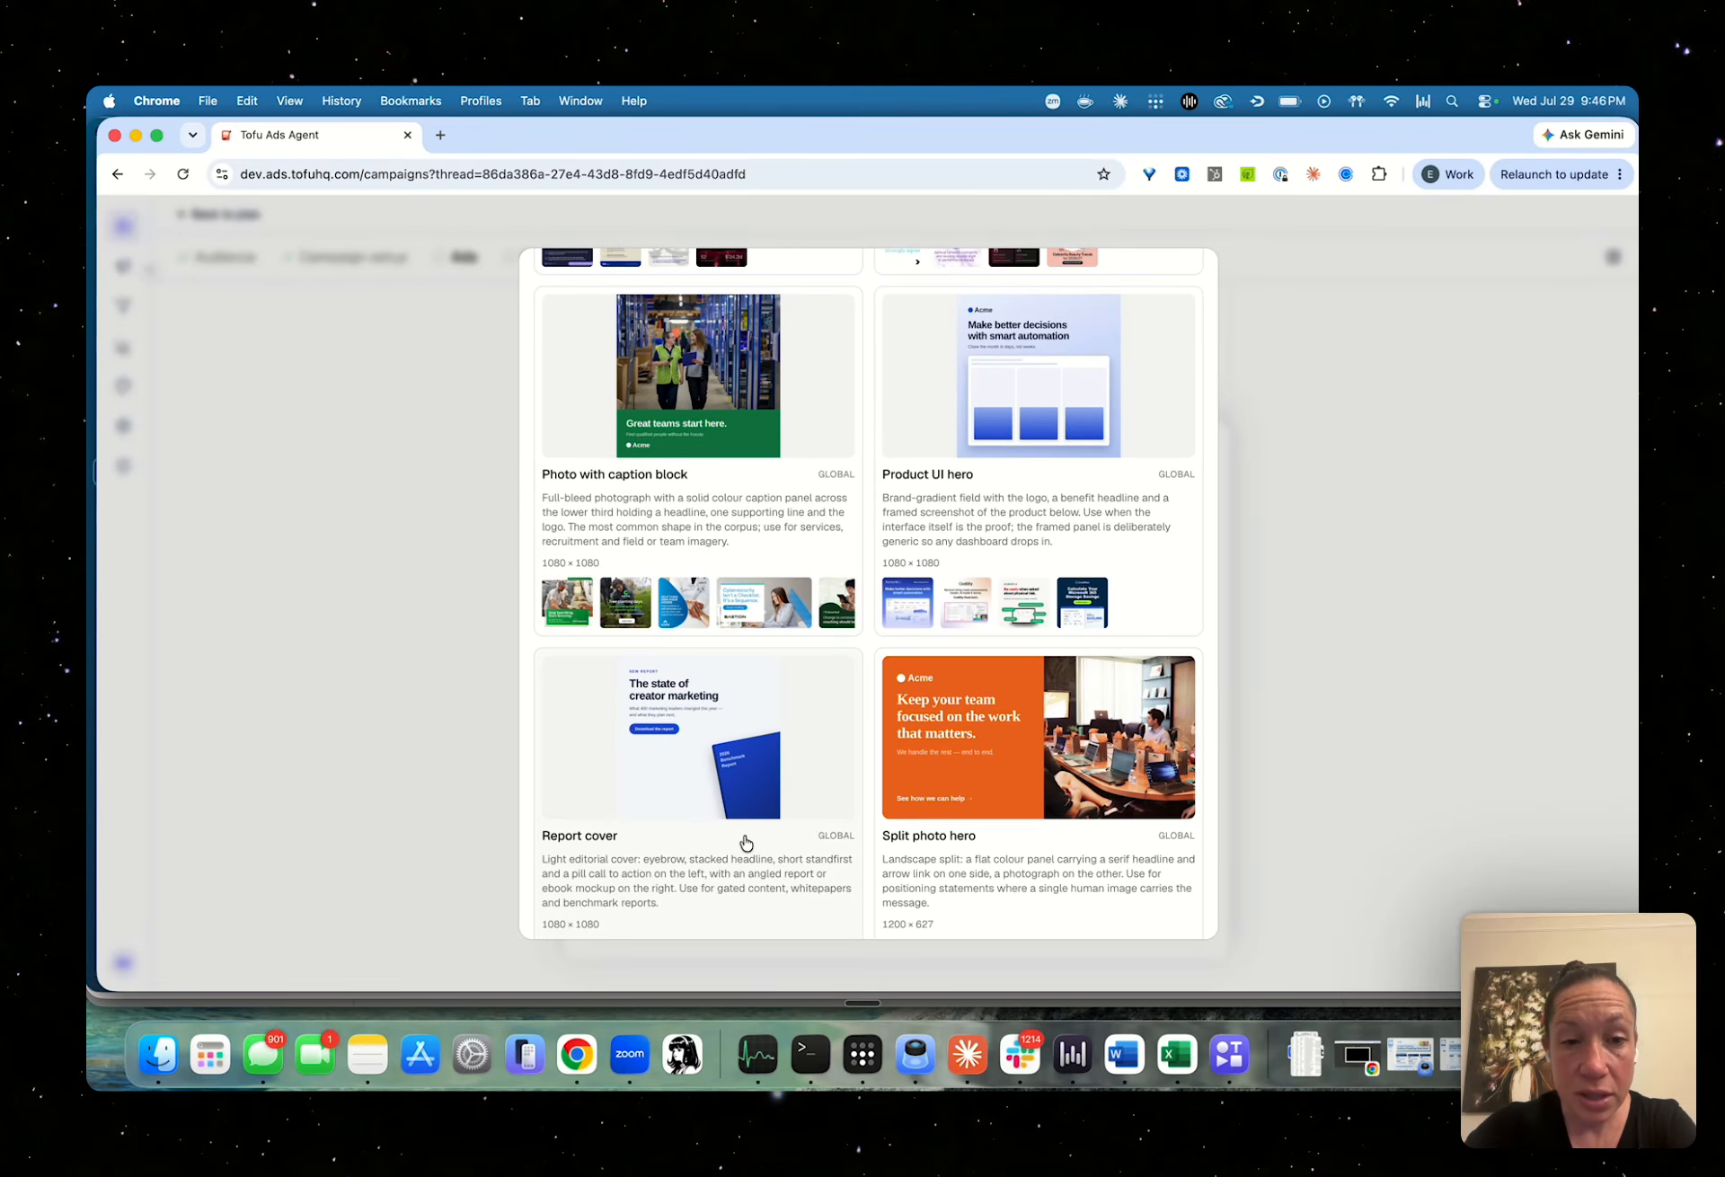
scroll(743, 842, down, 2)
click(622, 742)
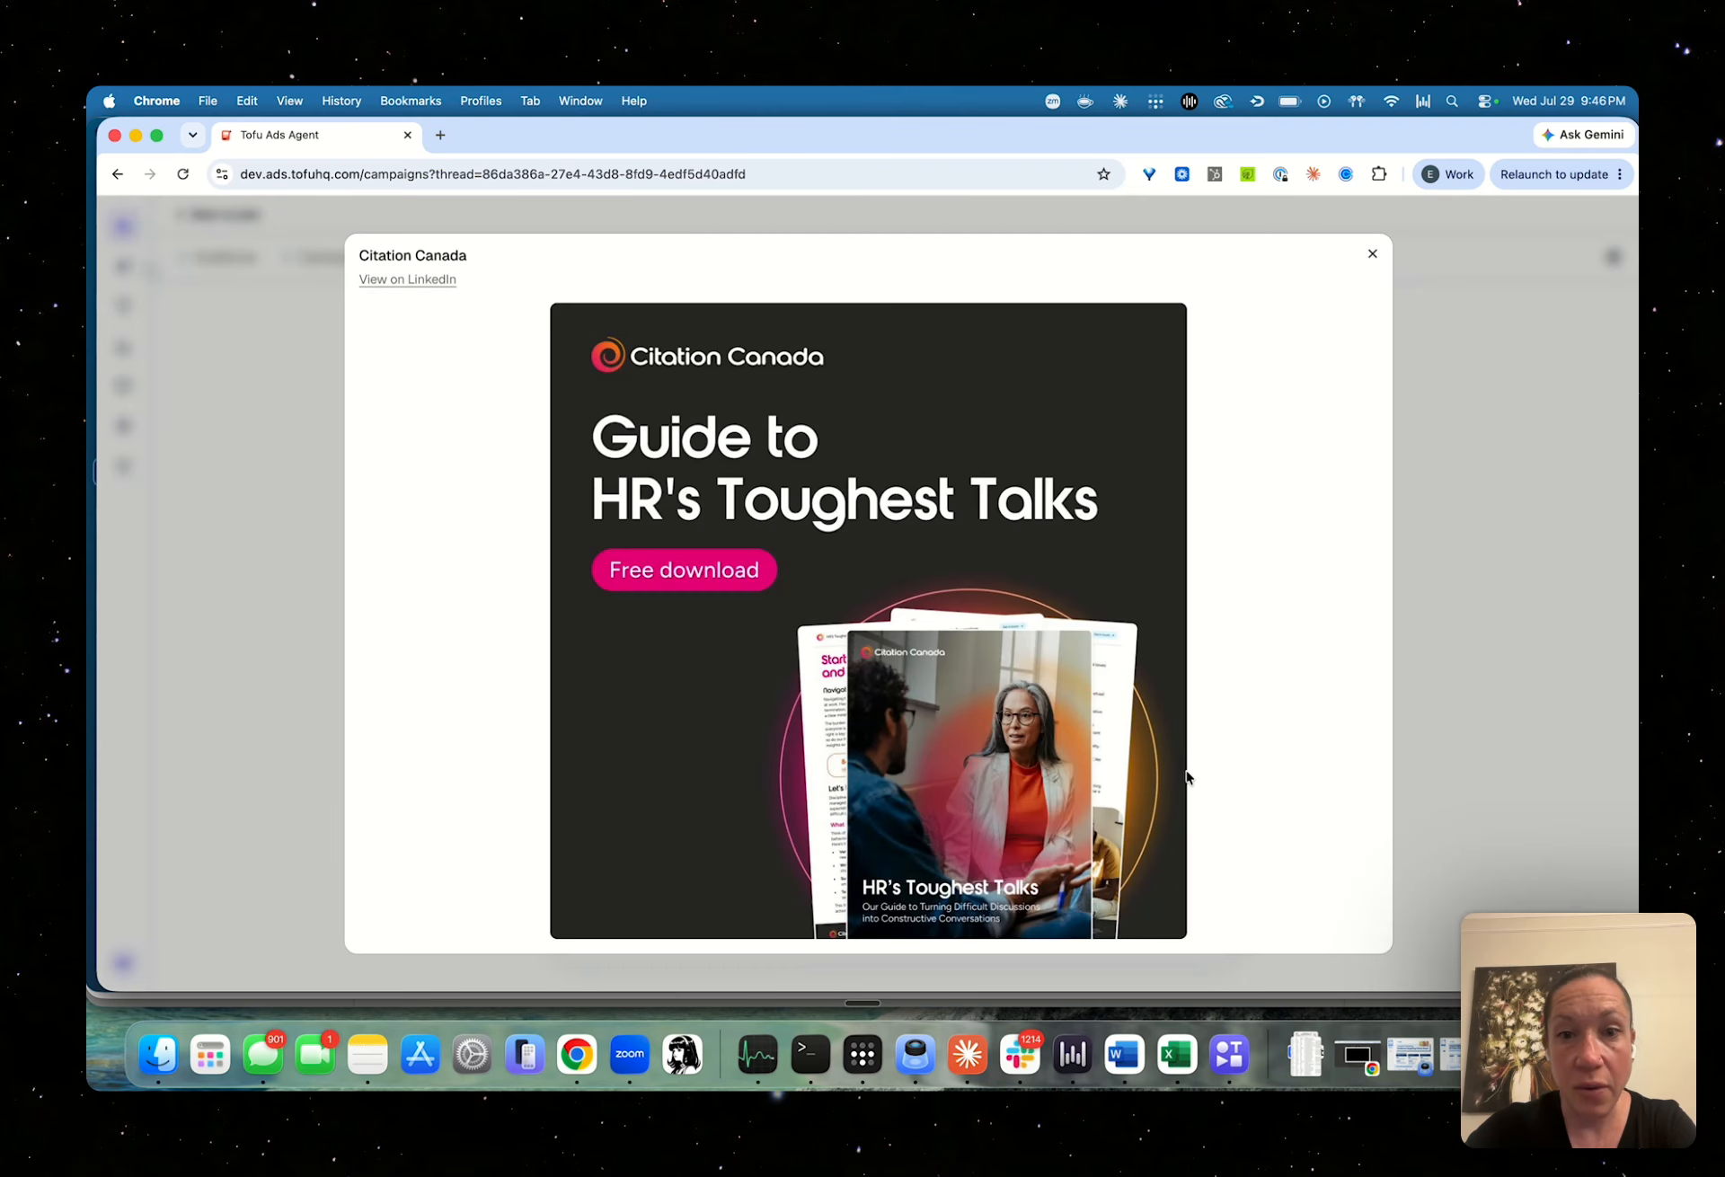
click(1474, 818)
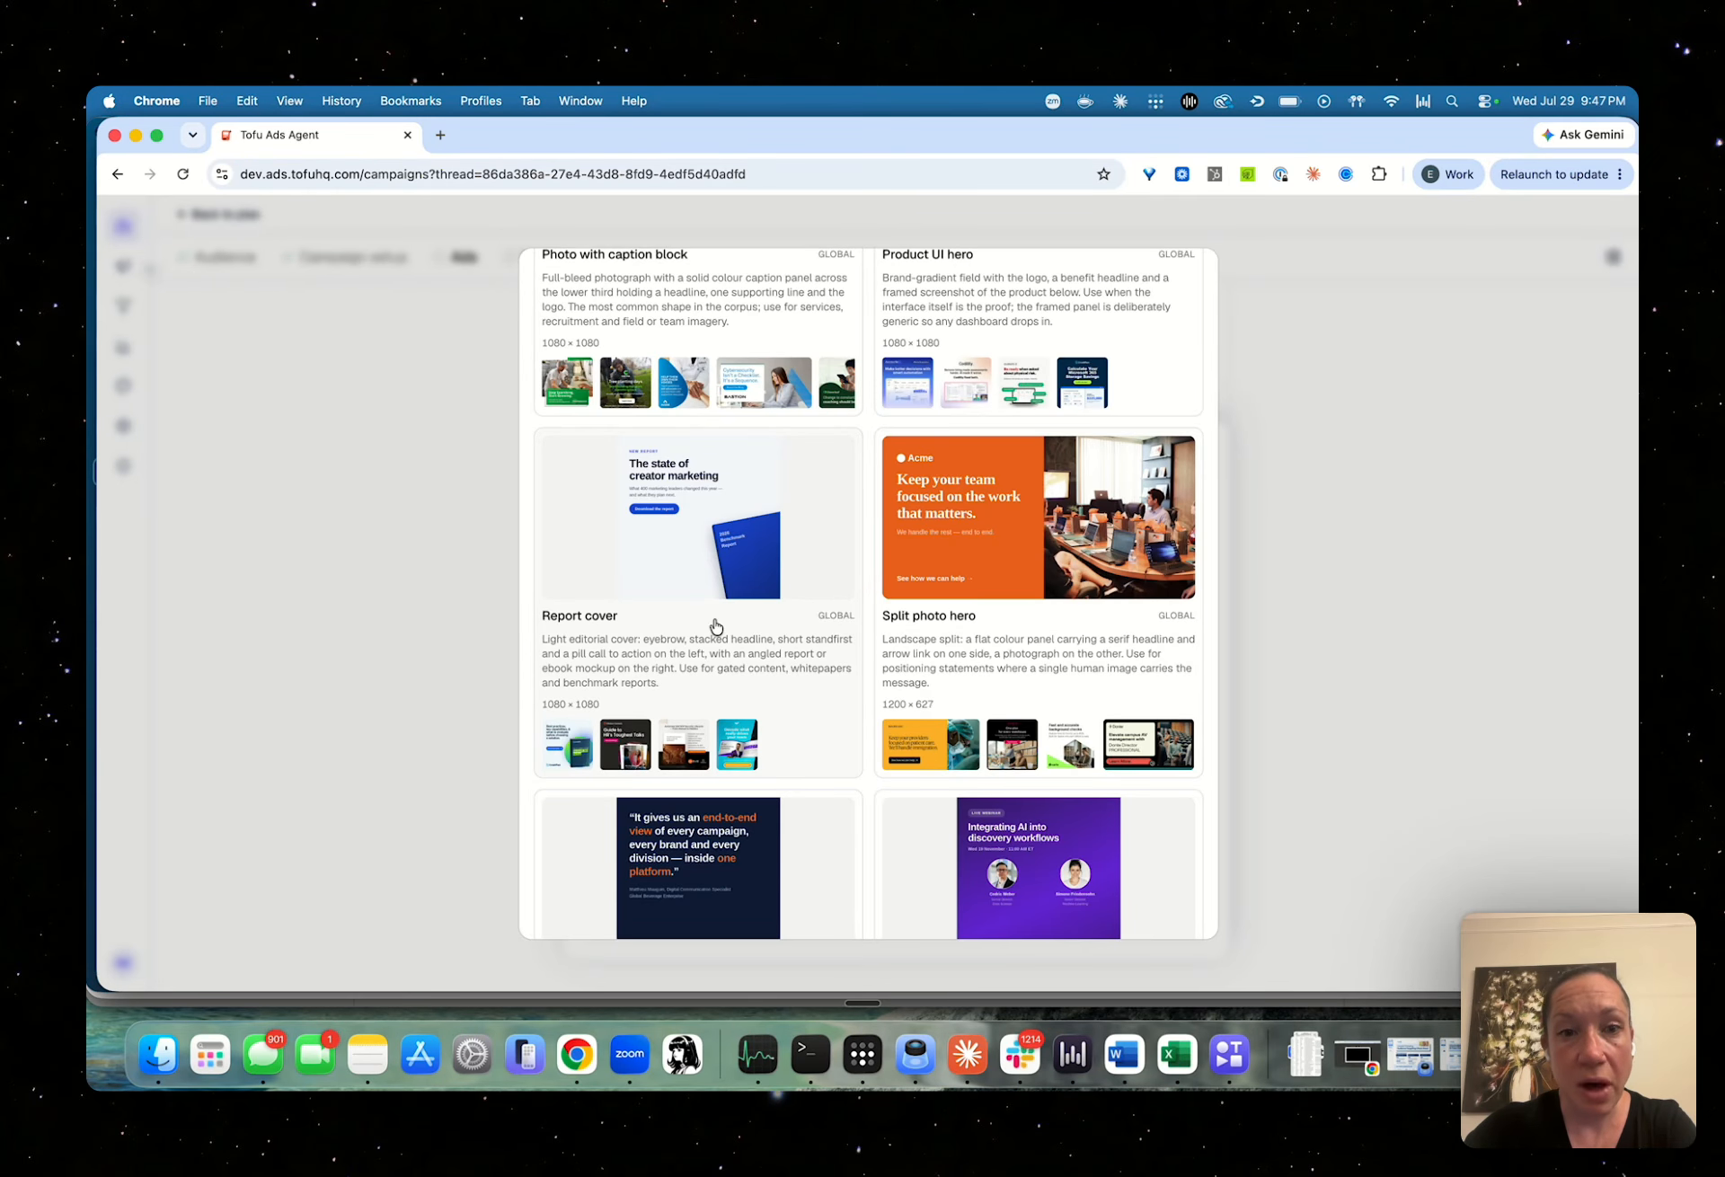
scroll(716, 626, down, 1)
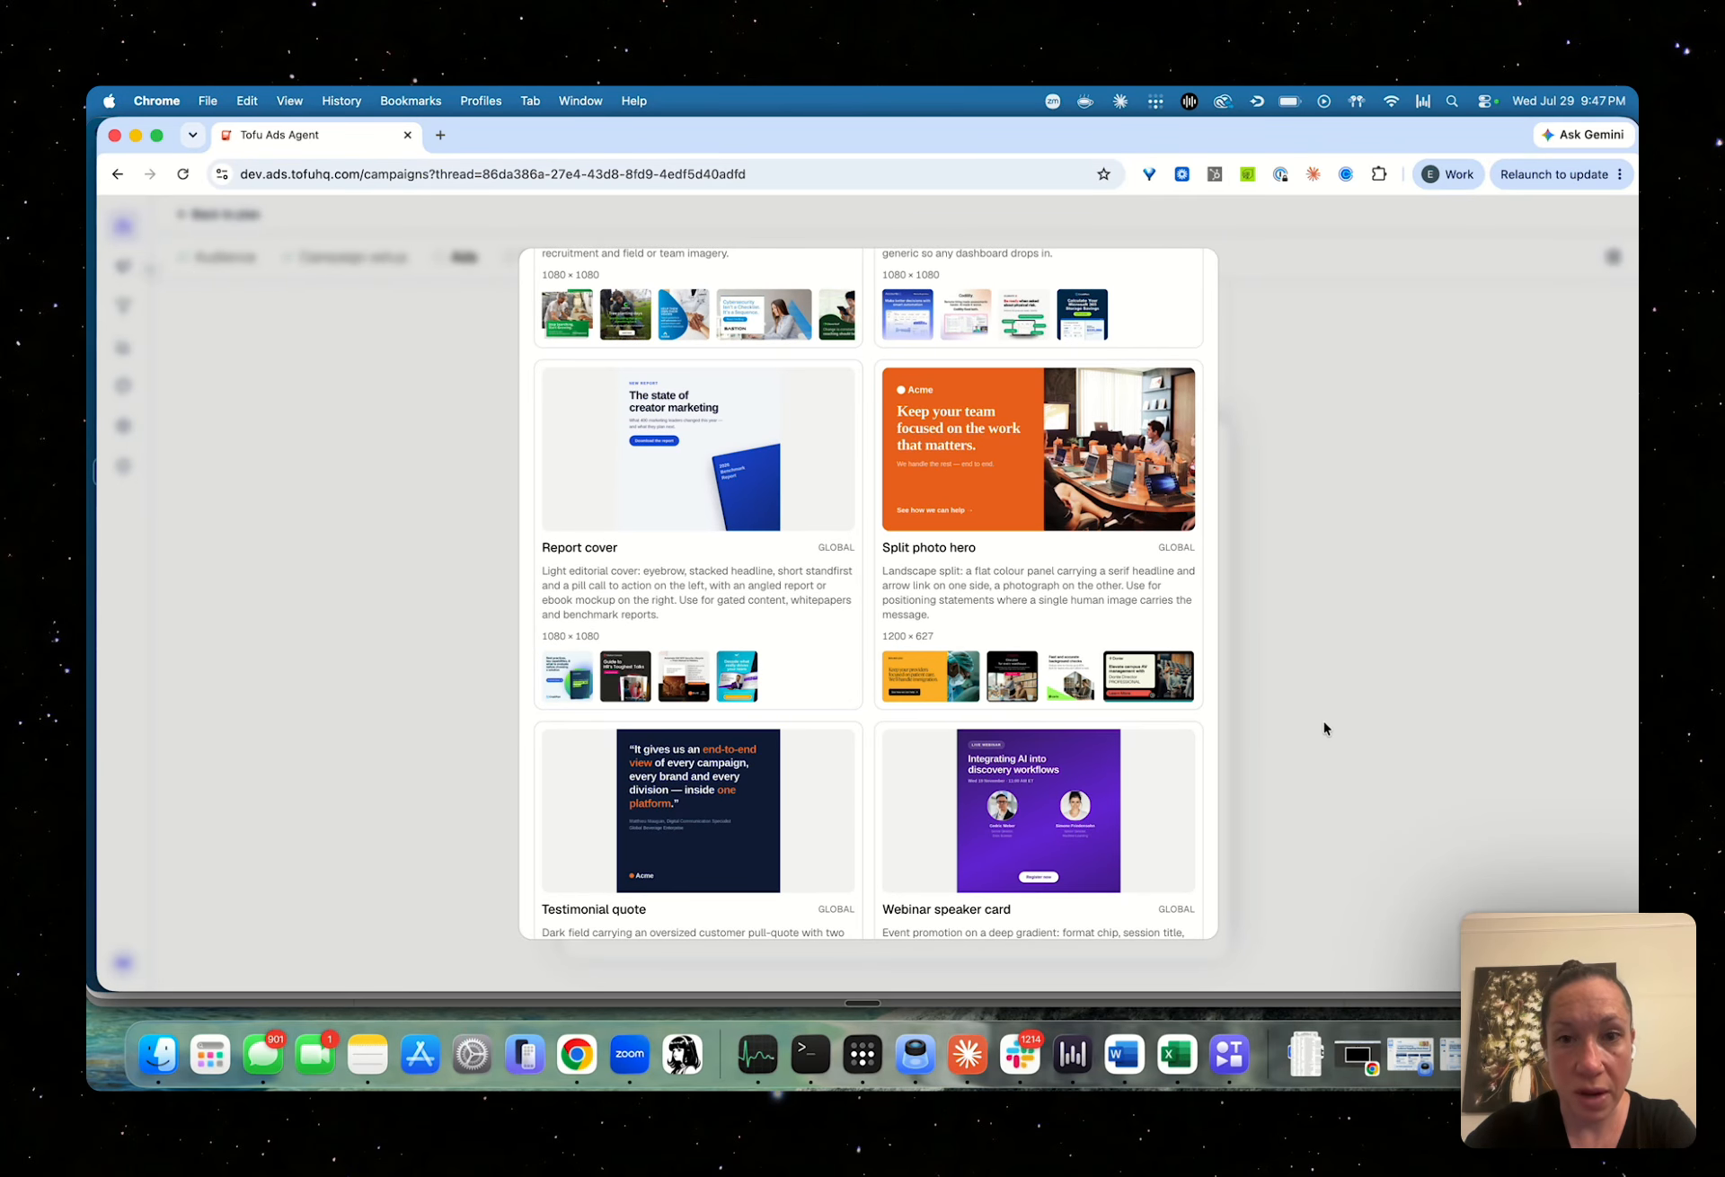
click(1325, 728)
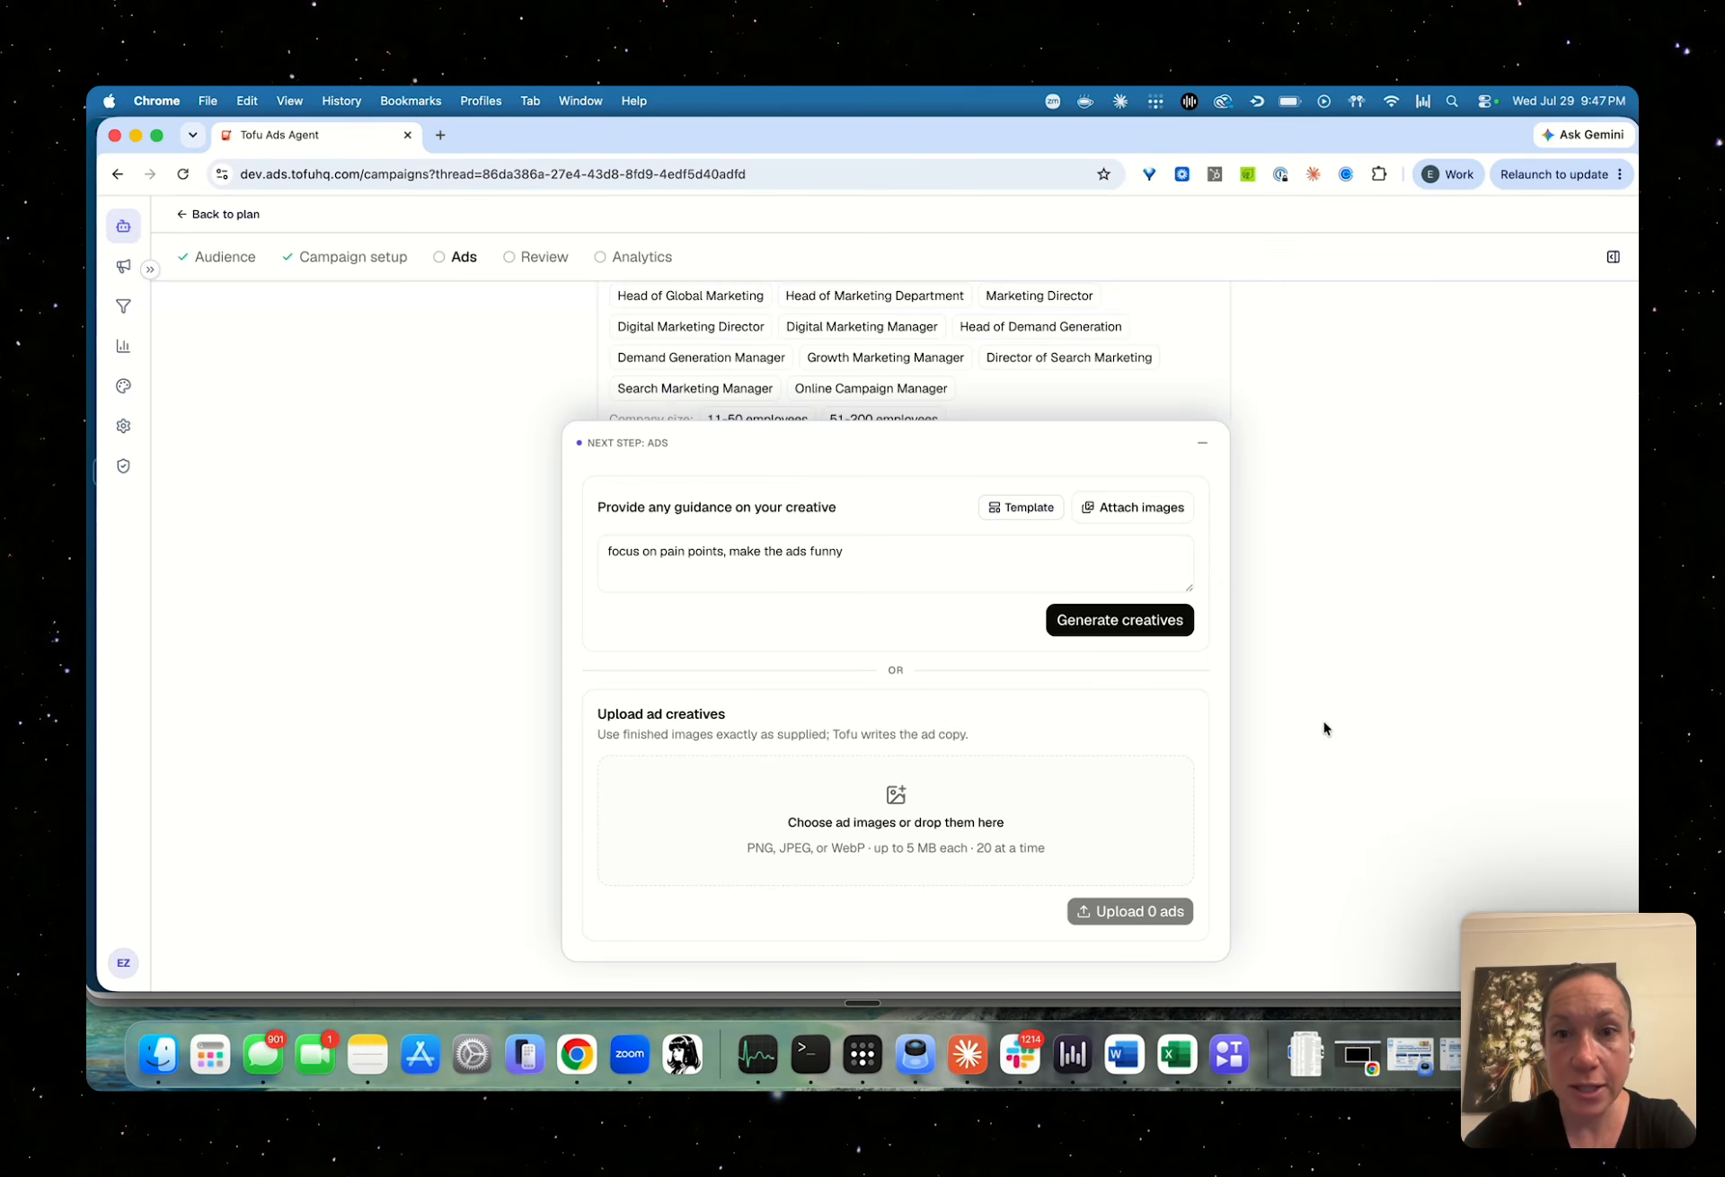
View the brand images available to attach to the creative request, without selecting any
click(1138, 513)
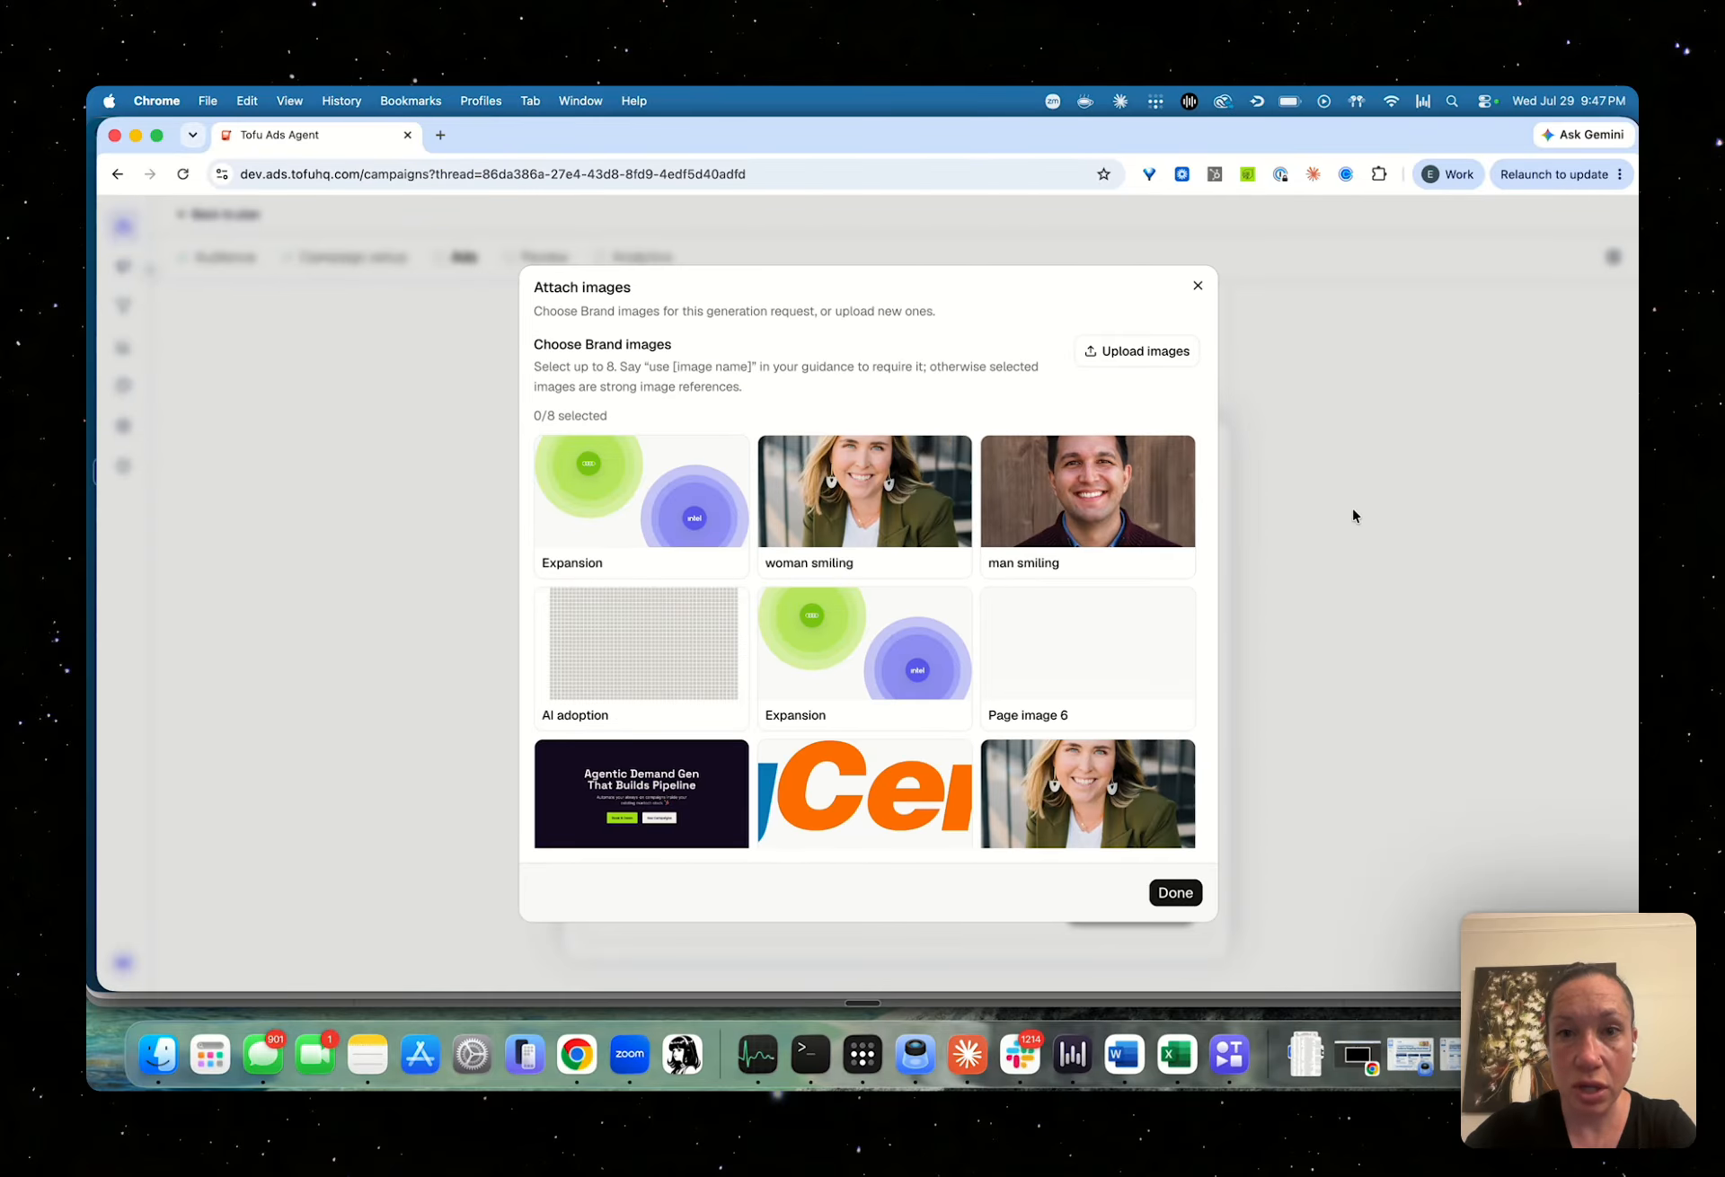
click(1357, 580)
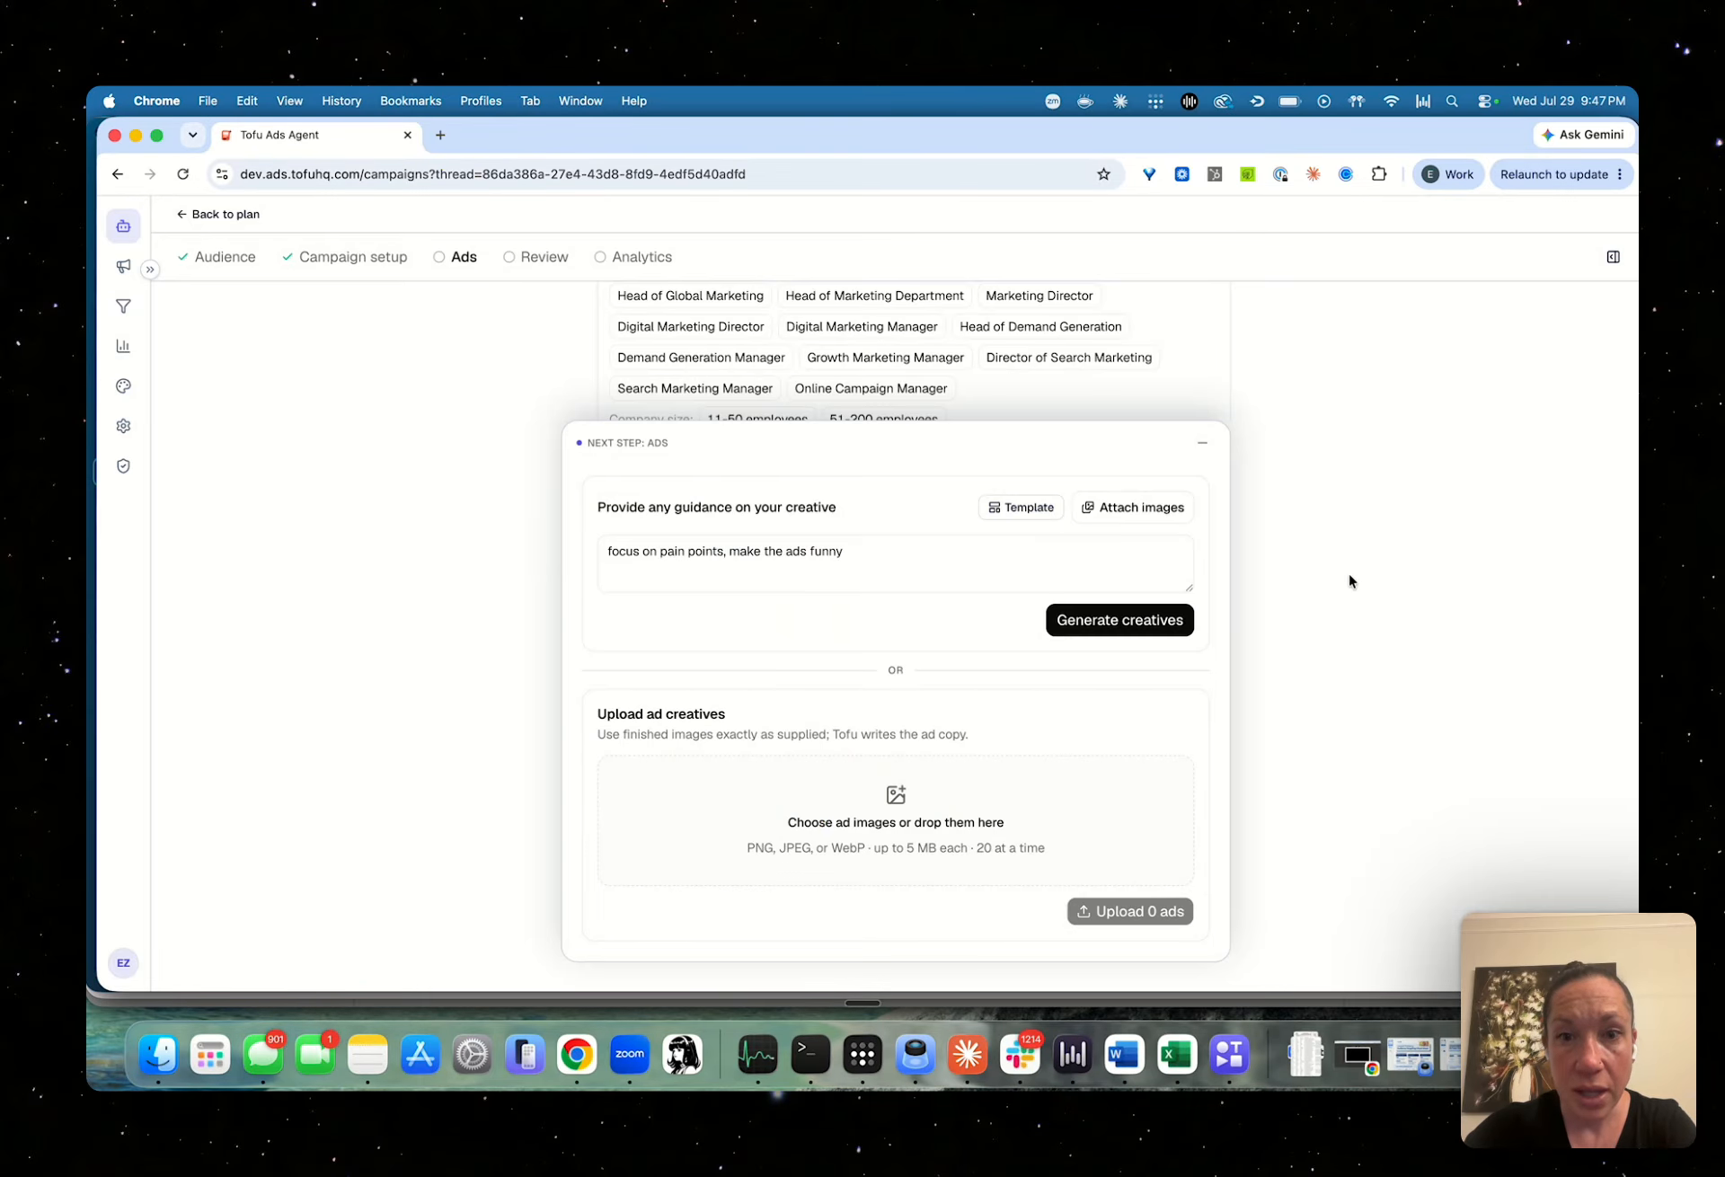
Generate the ad creatives from the entered guidance and look over the resulting Ad 1 preview
click(1159, 622)
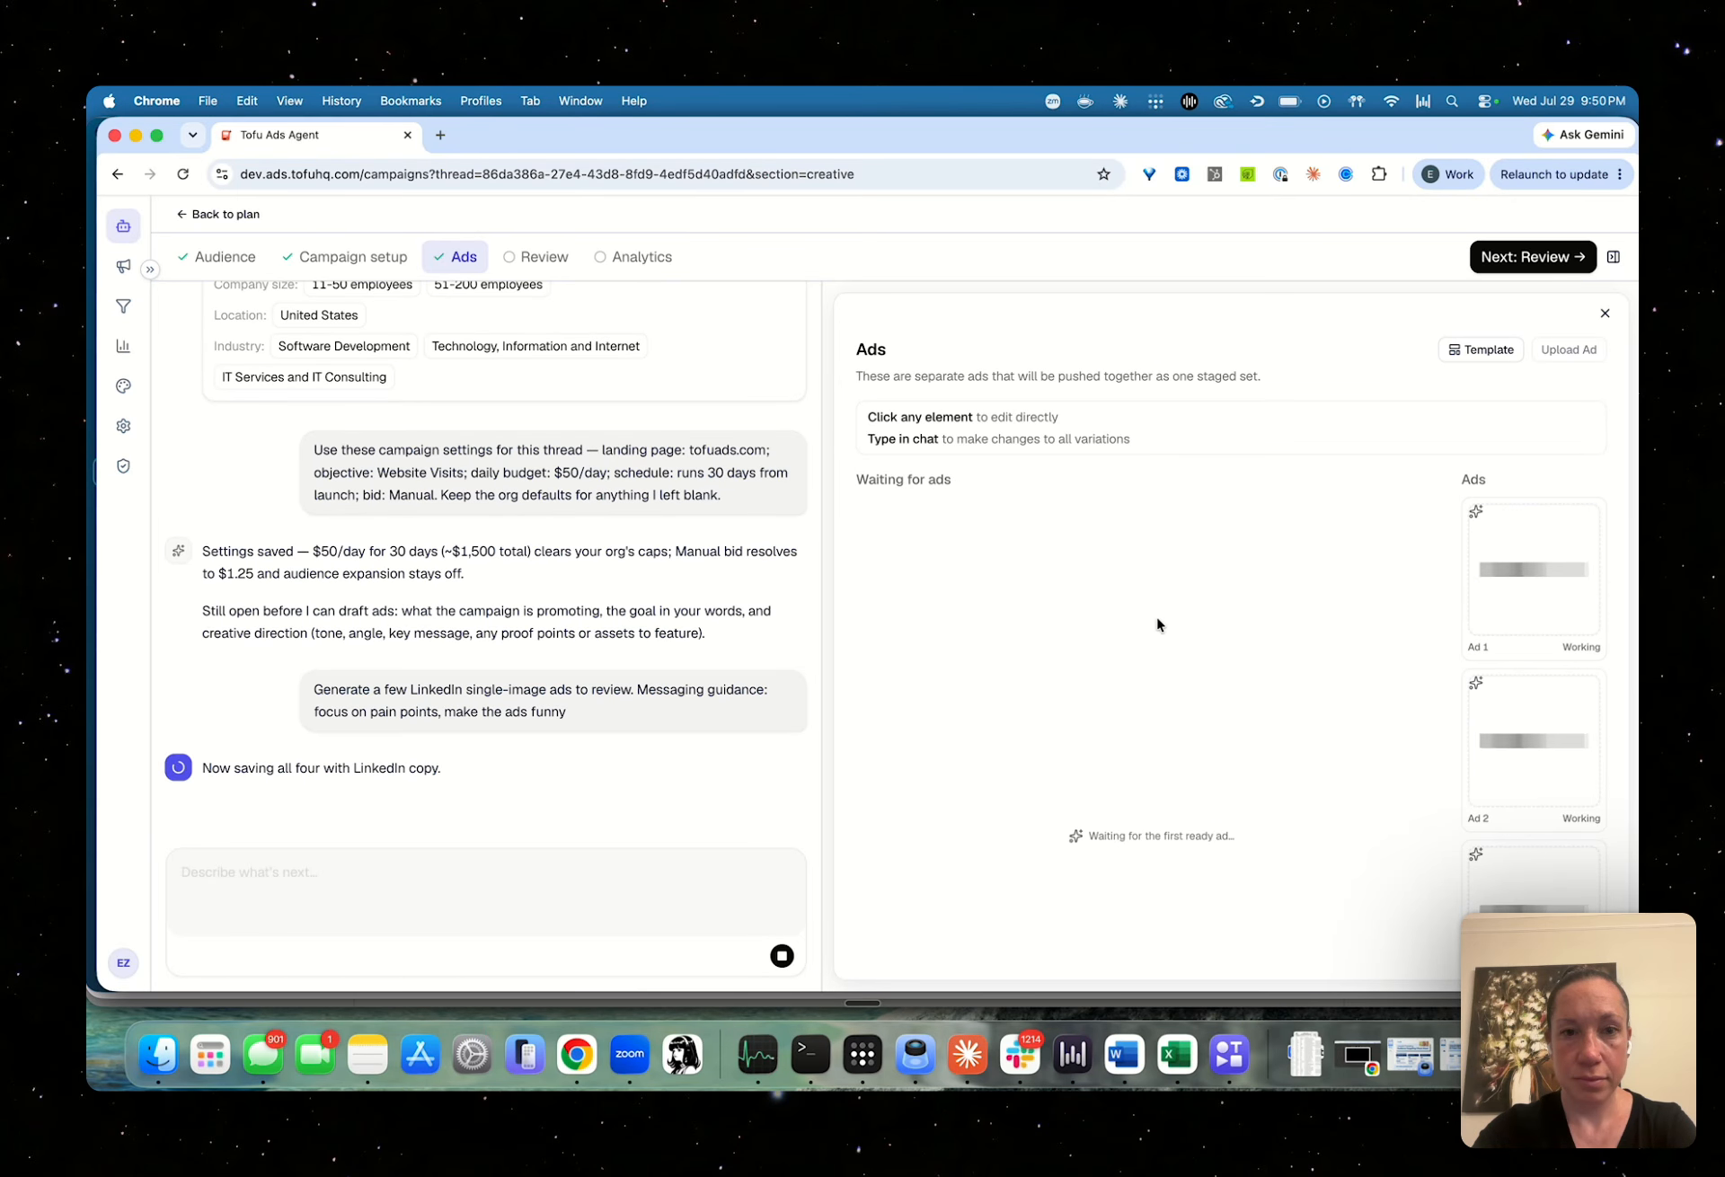
scroll(1025, 537, down, 3)
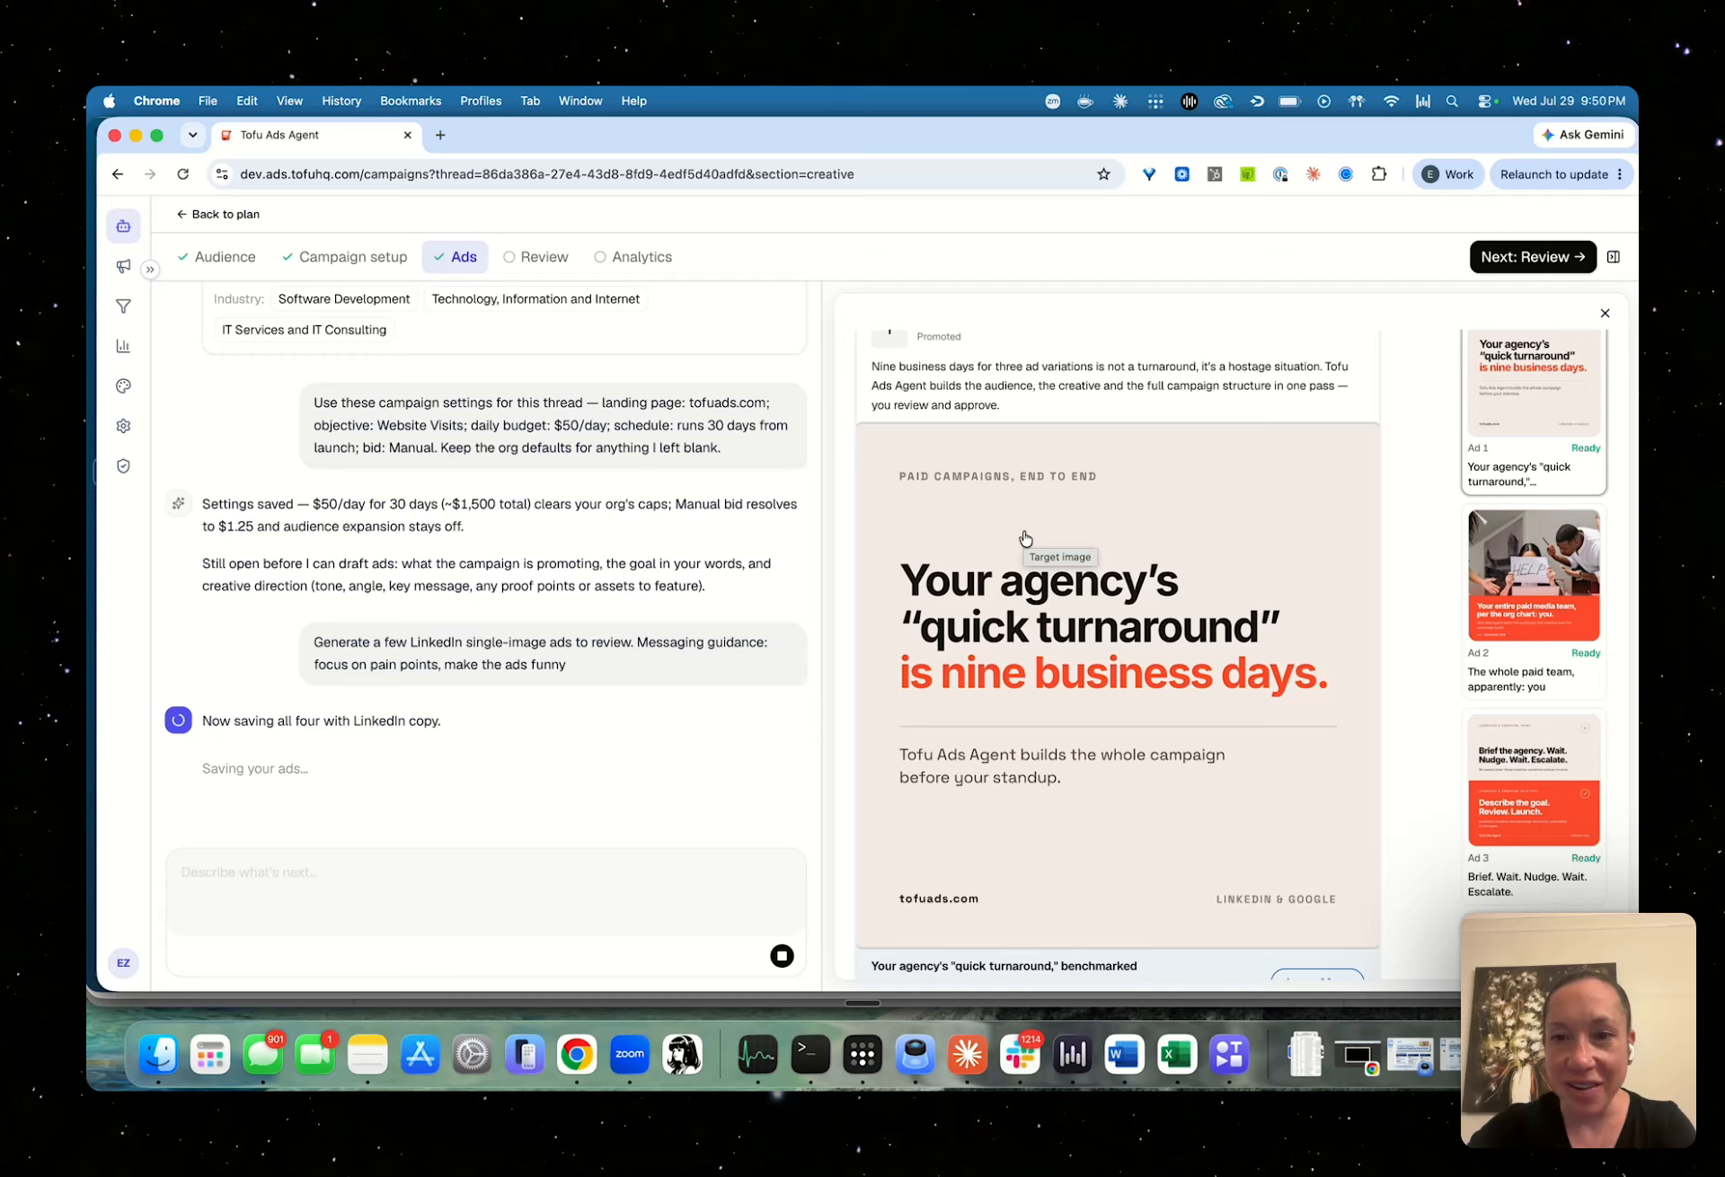
scroll(1157, 789, down, 1)
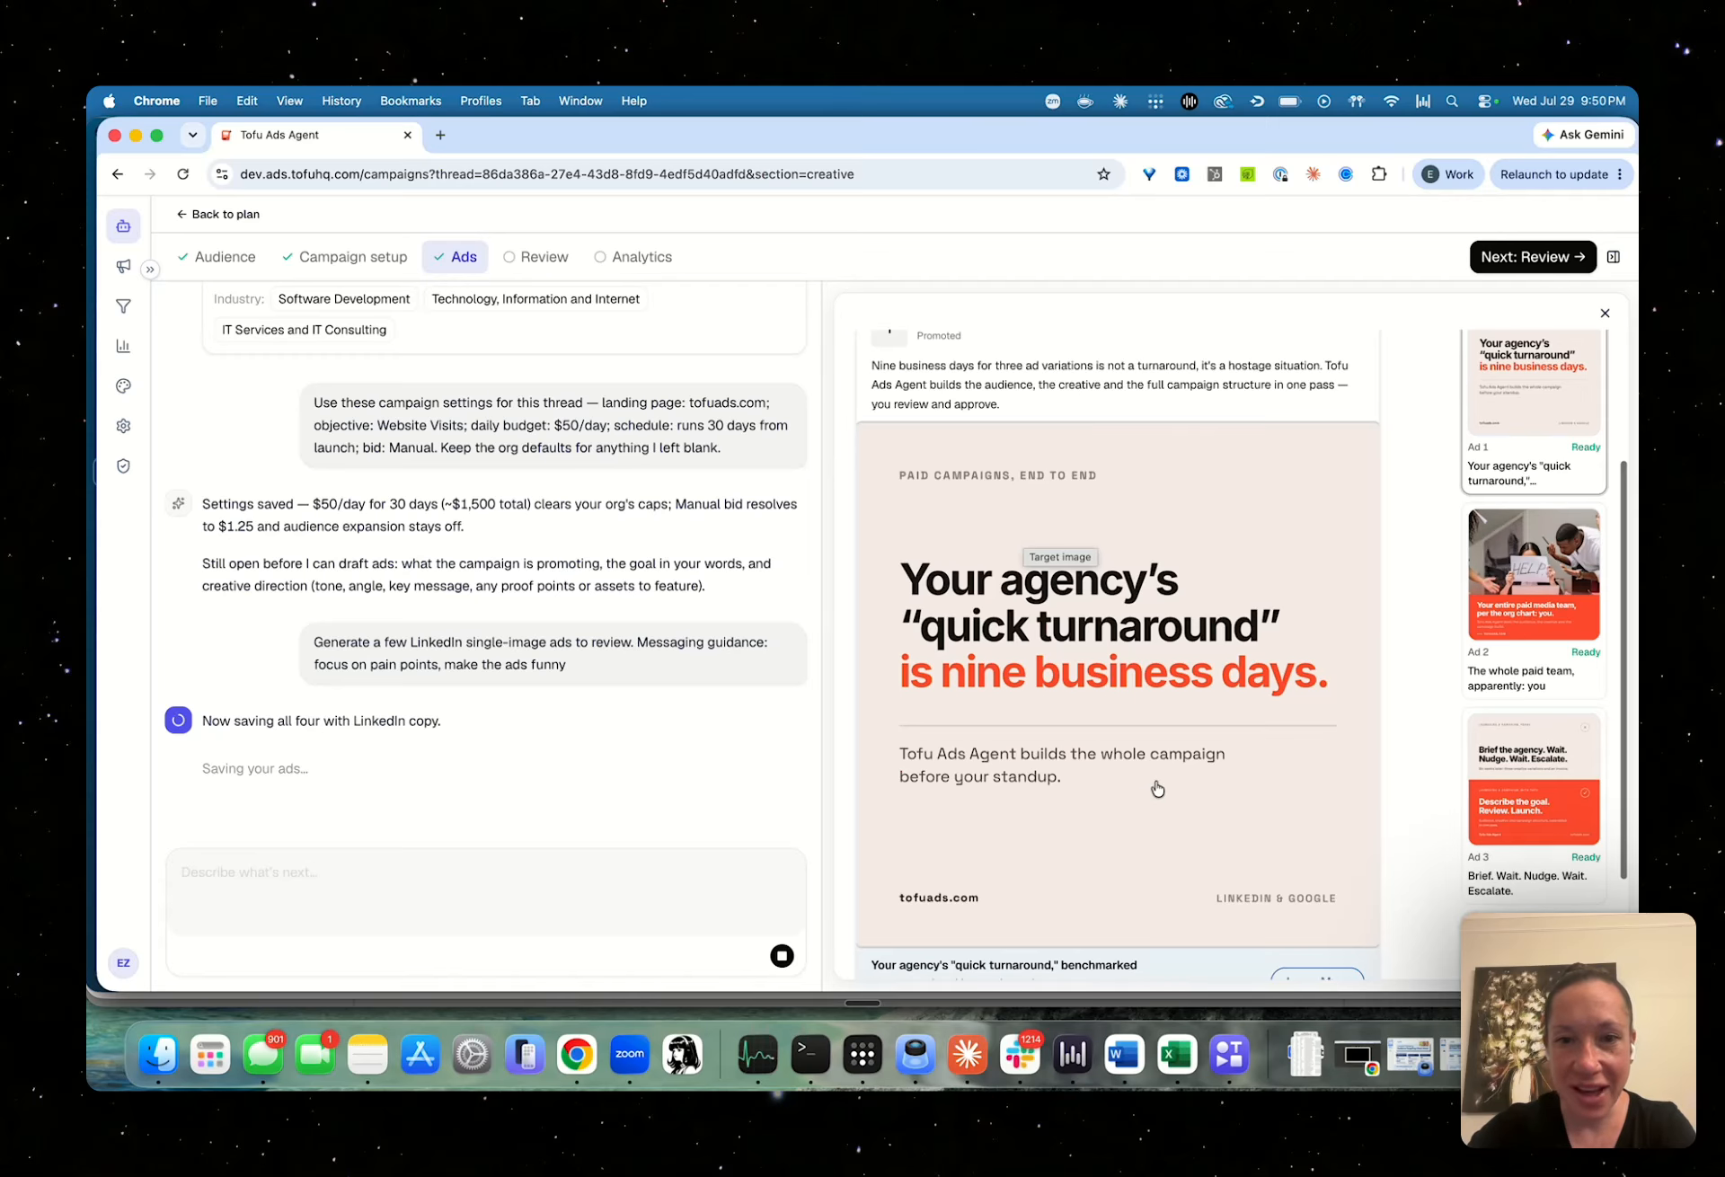
scroll(1157, 789, down, 1)
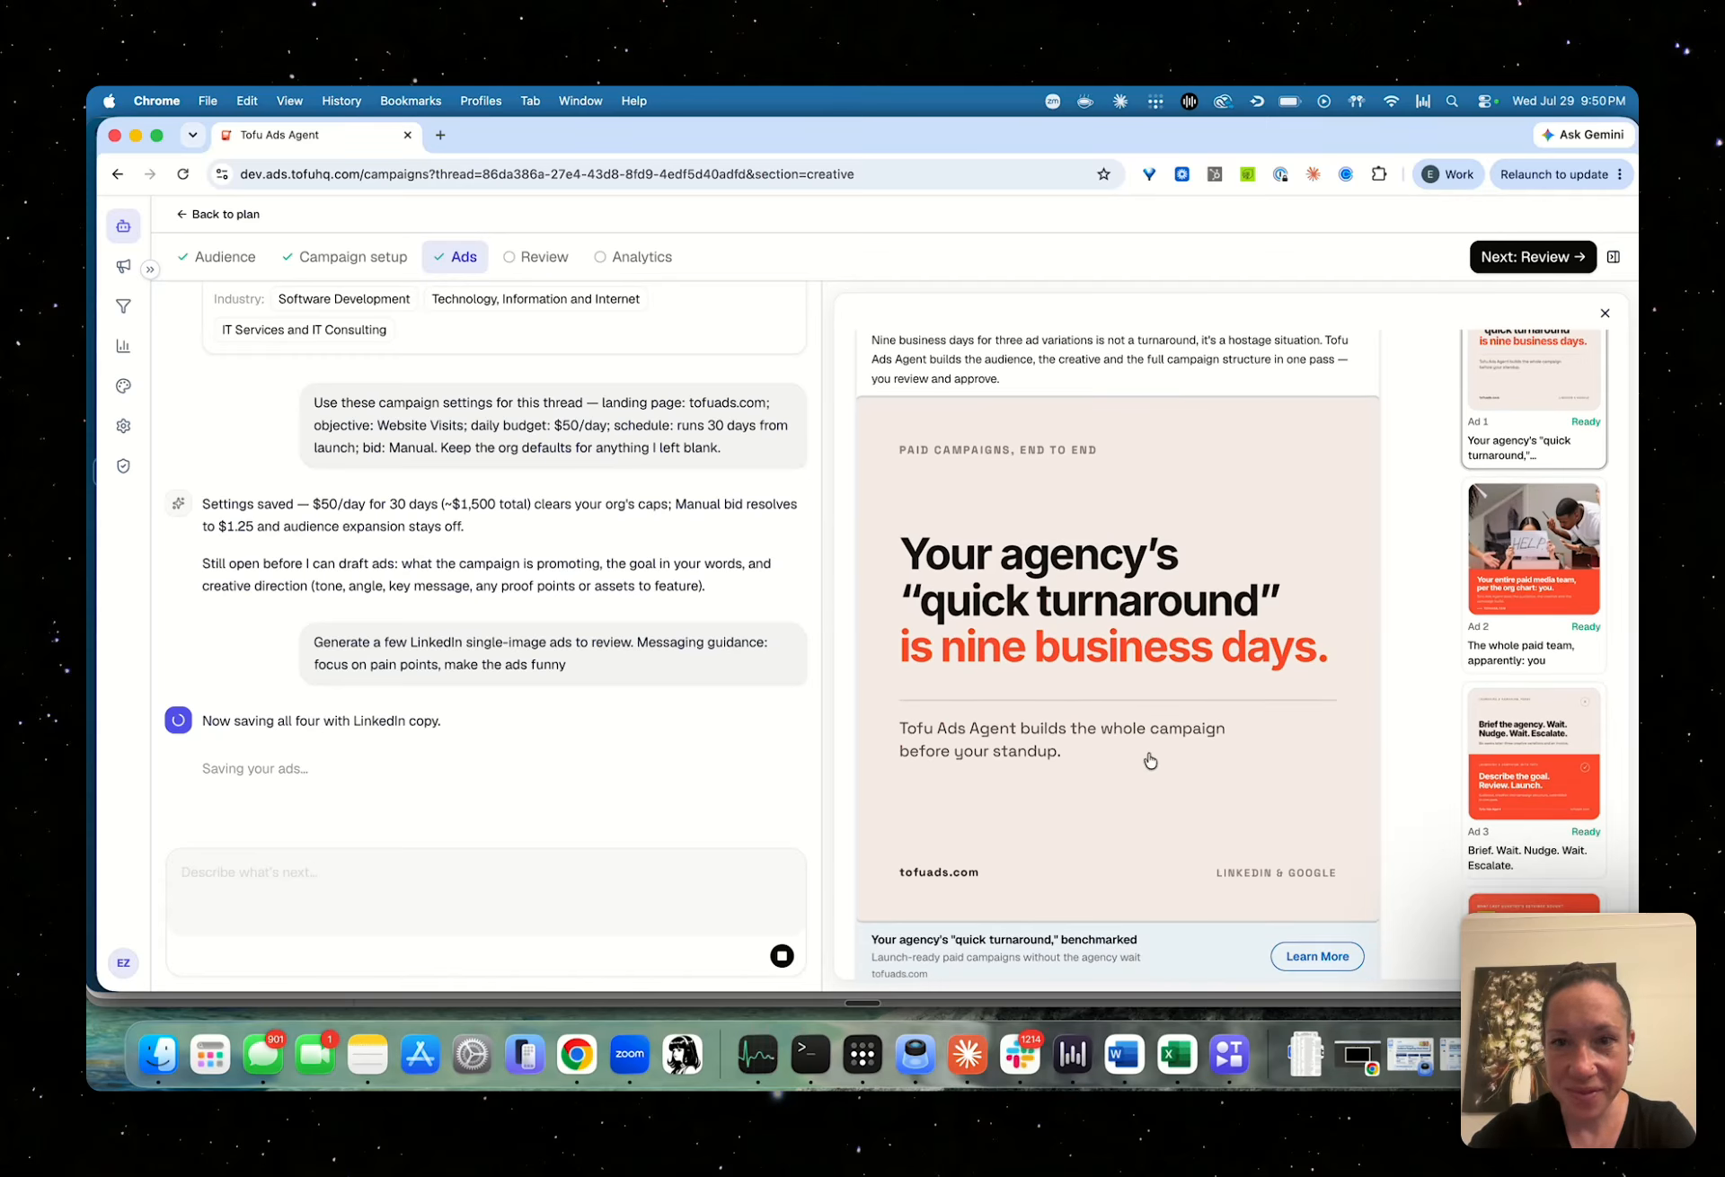
scroll(1505, 595, up, 3)
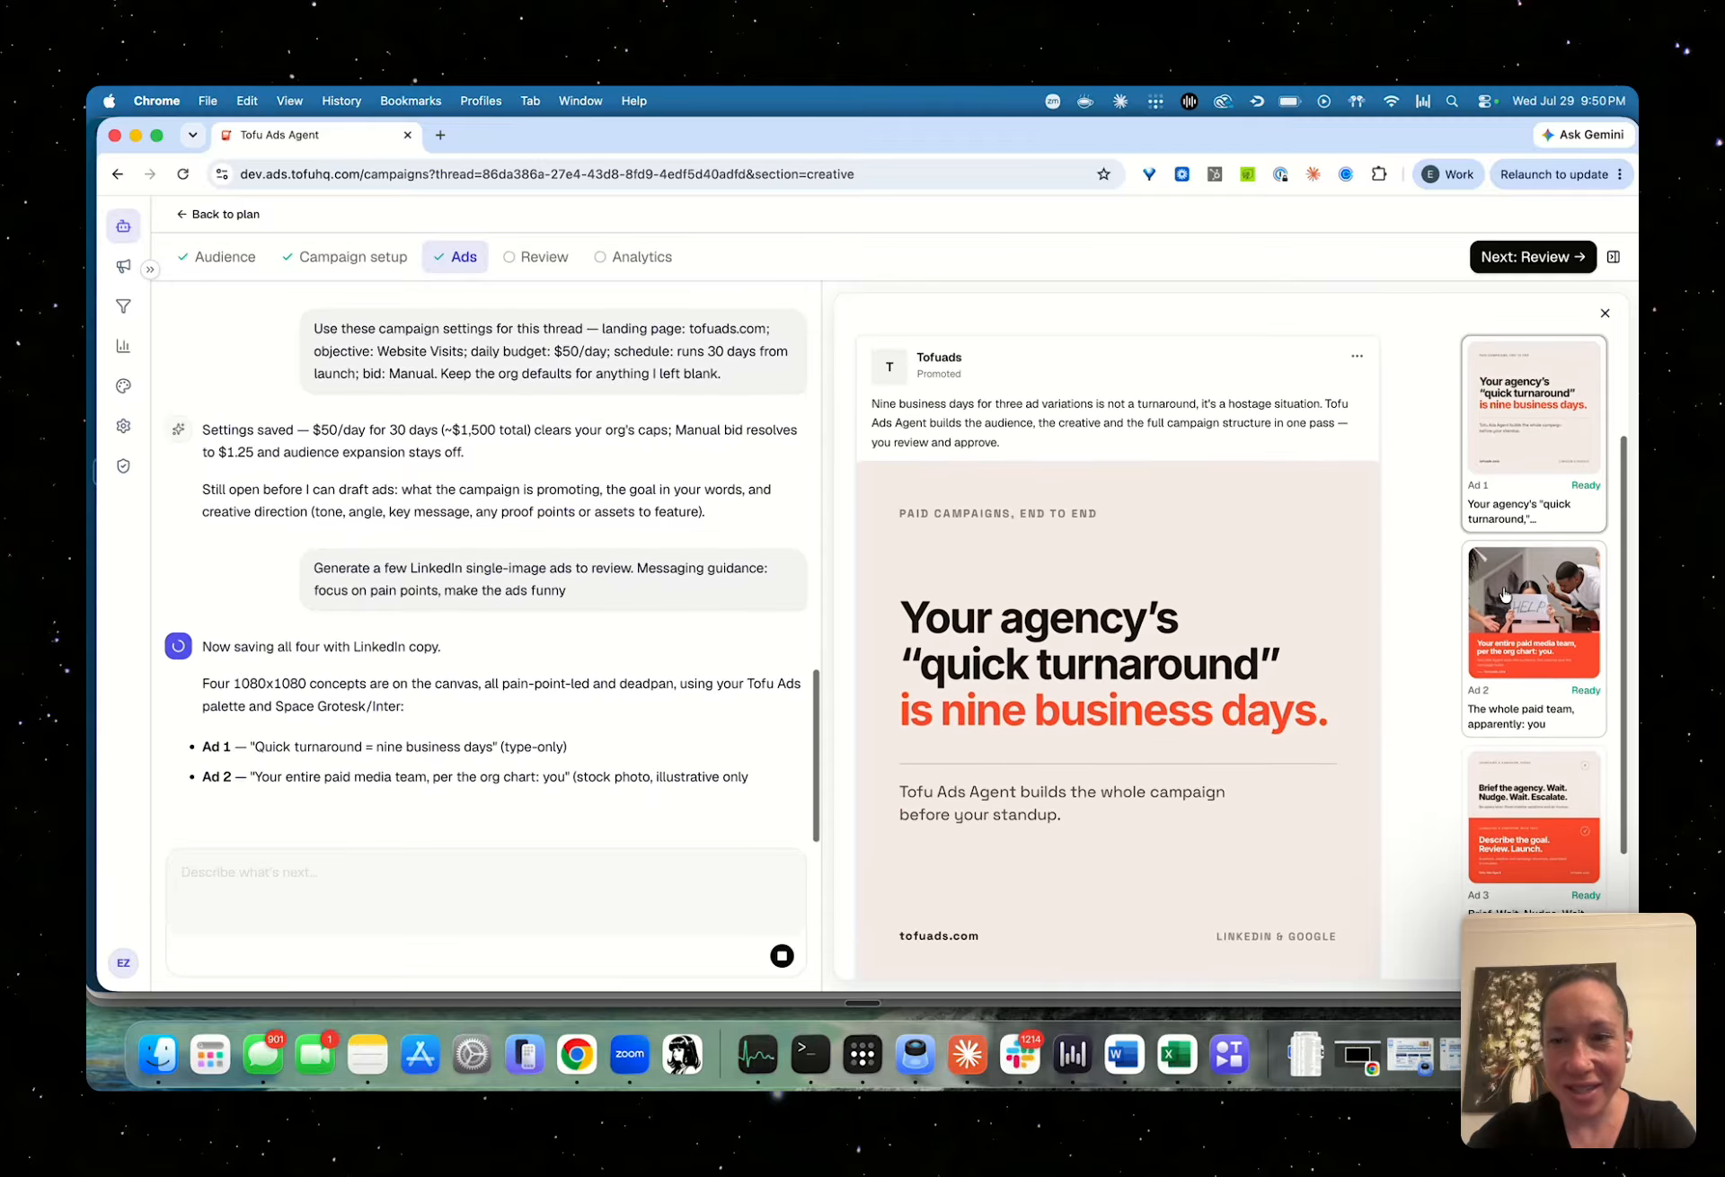
scroll(1505, 595, up, 5)
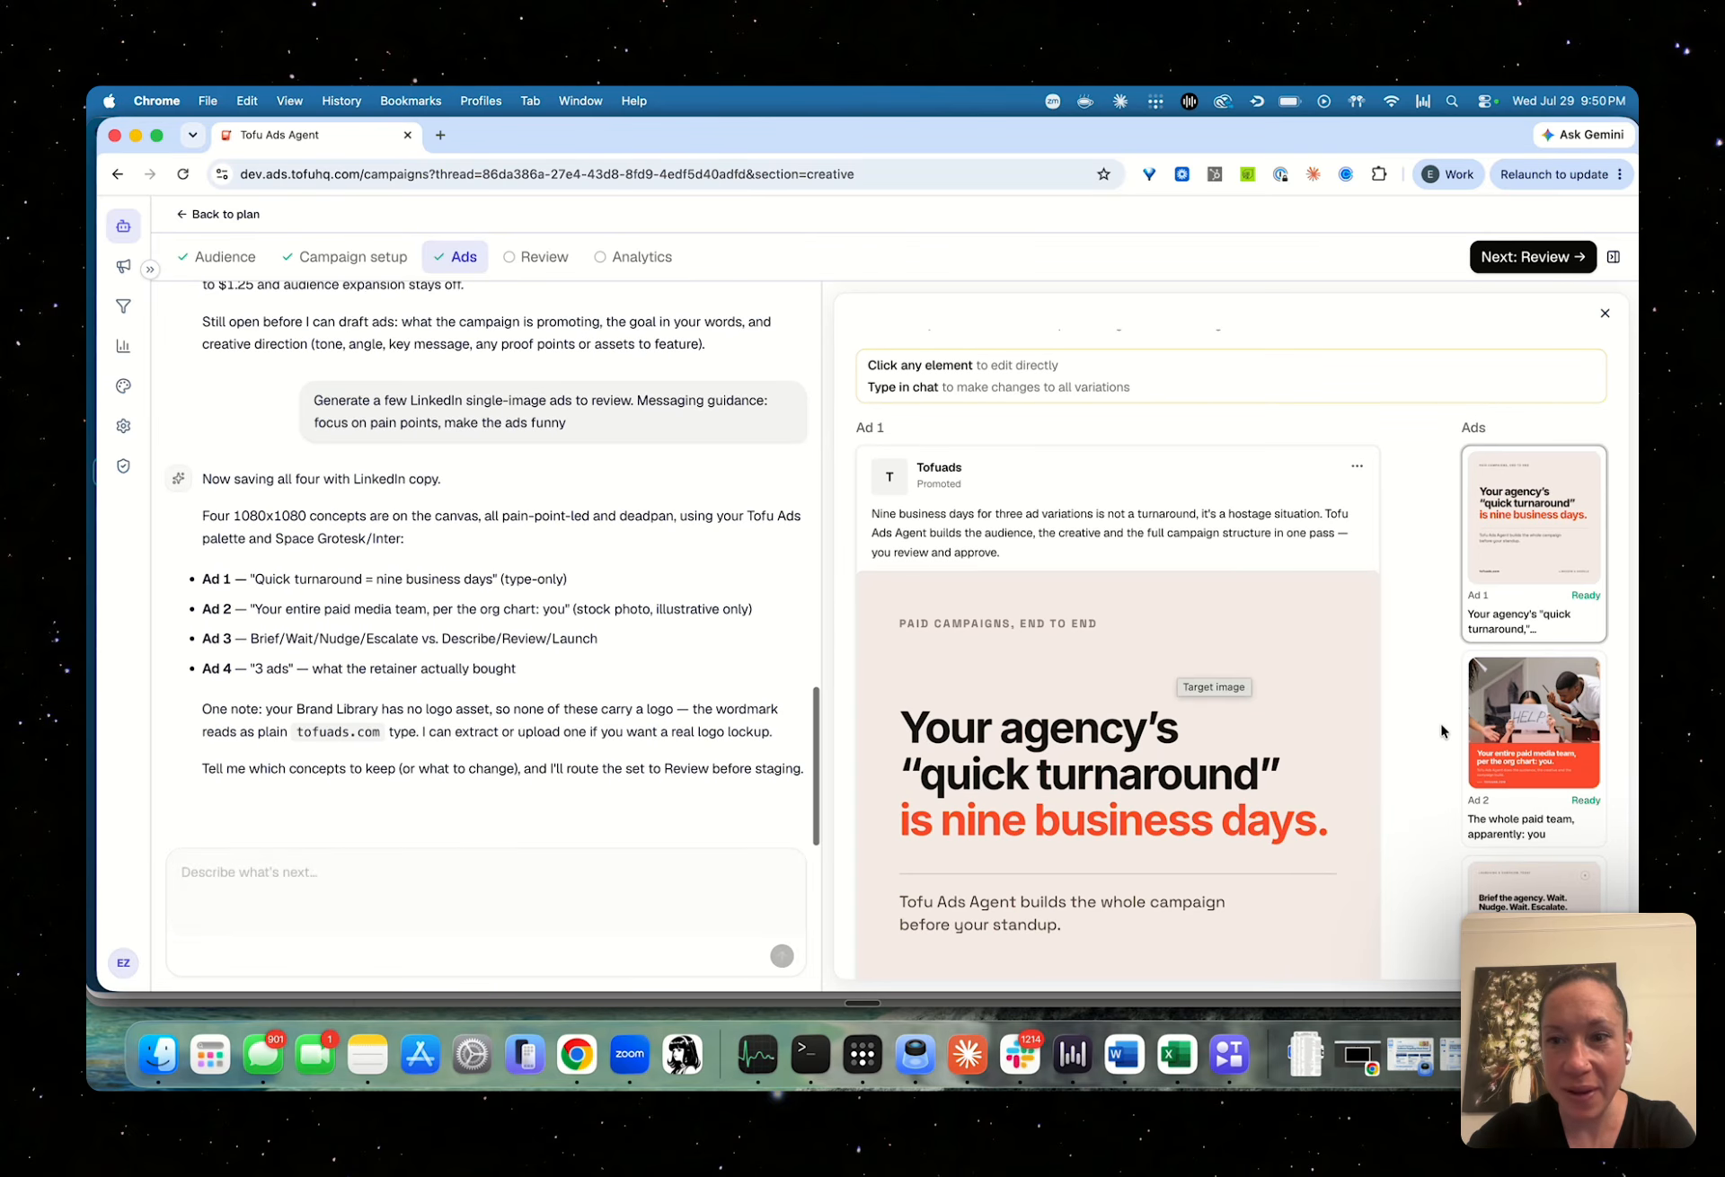
Look through the other generated ads and bring up the edit options for Ad 1's headline below the image
click(1518, 728)
scroll(1295, 749, down, 3)
click(1534, 467)
scroll(1169, 719, down, 5)
click(1065, 873)
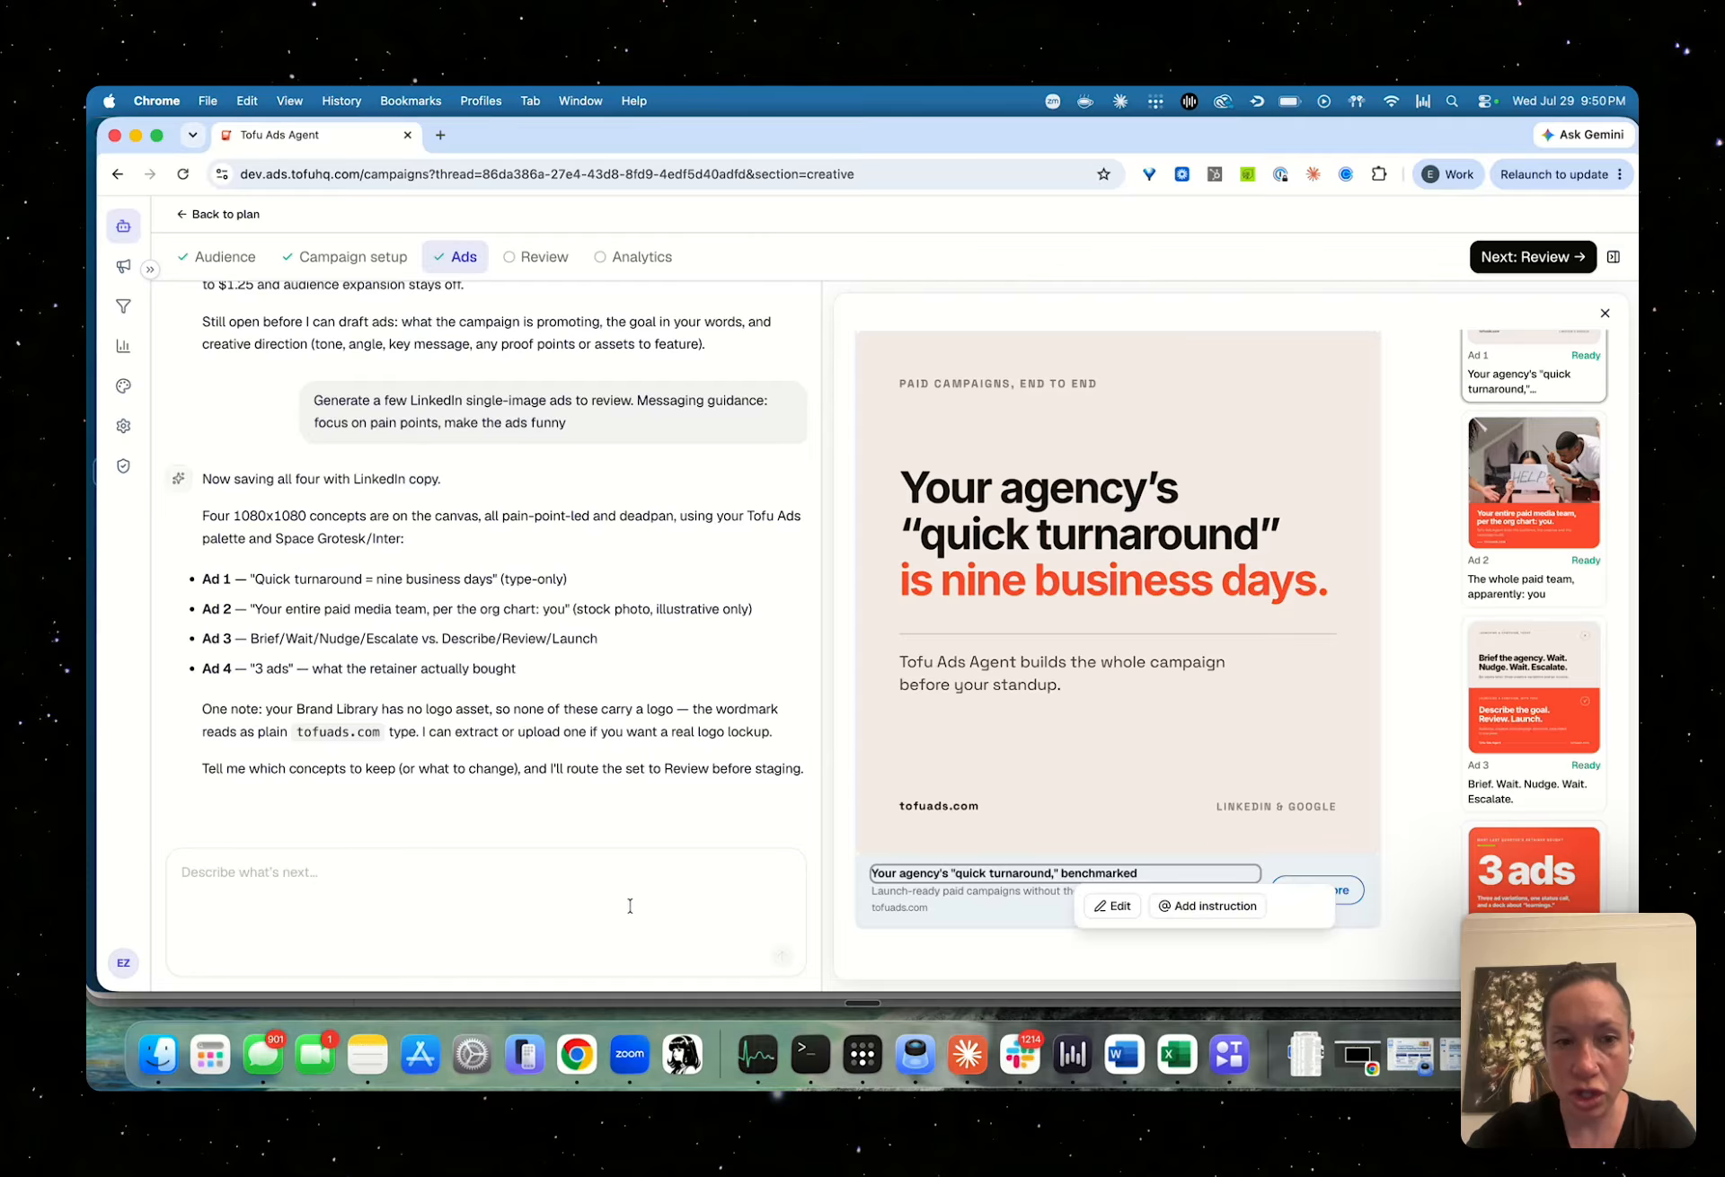
Open Ad 1's creative for editing and try adding the test text "asdf" after "Your agency's"
click(1014, 486)
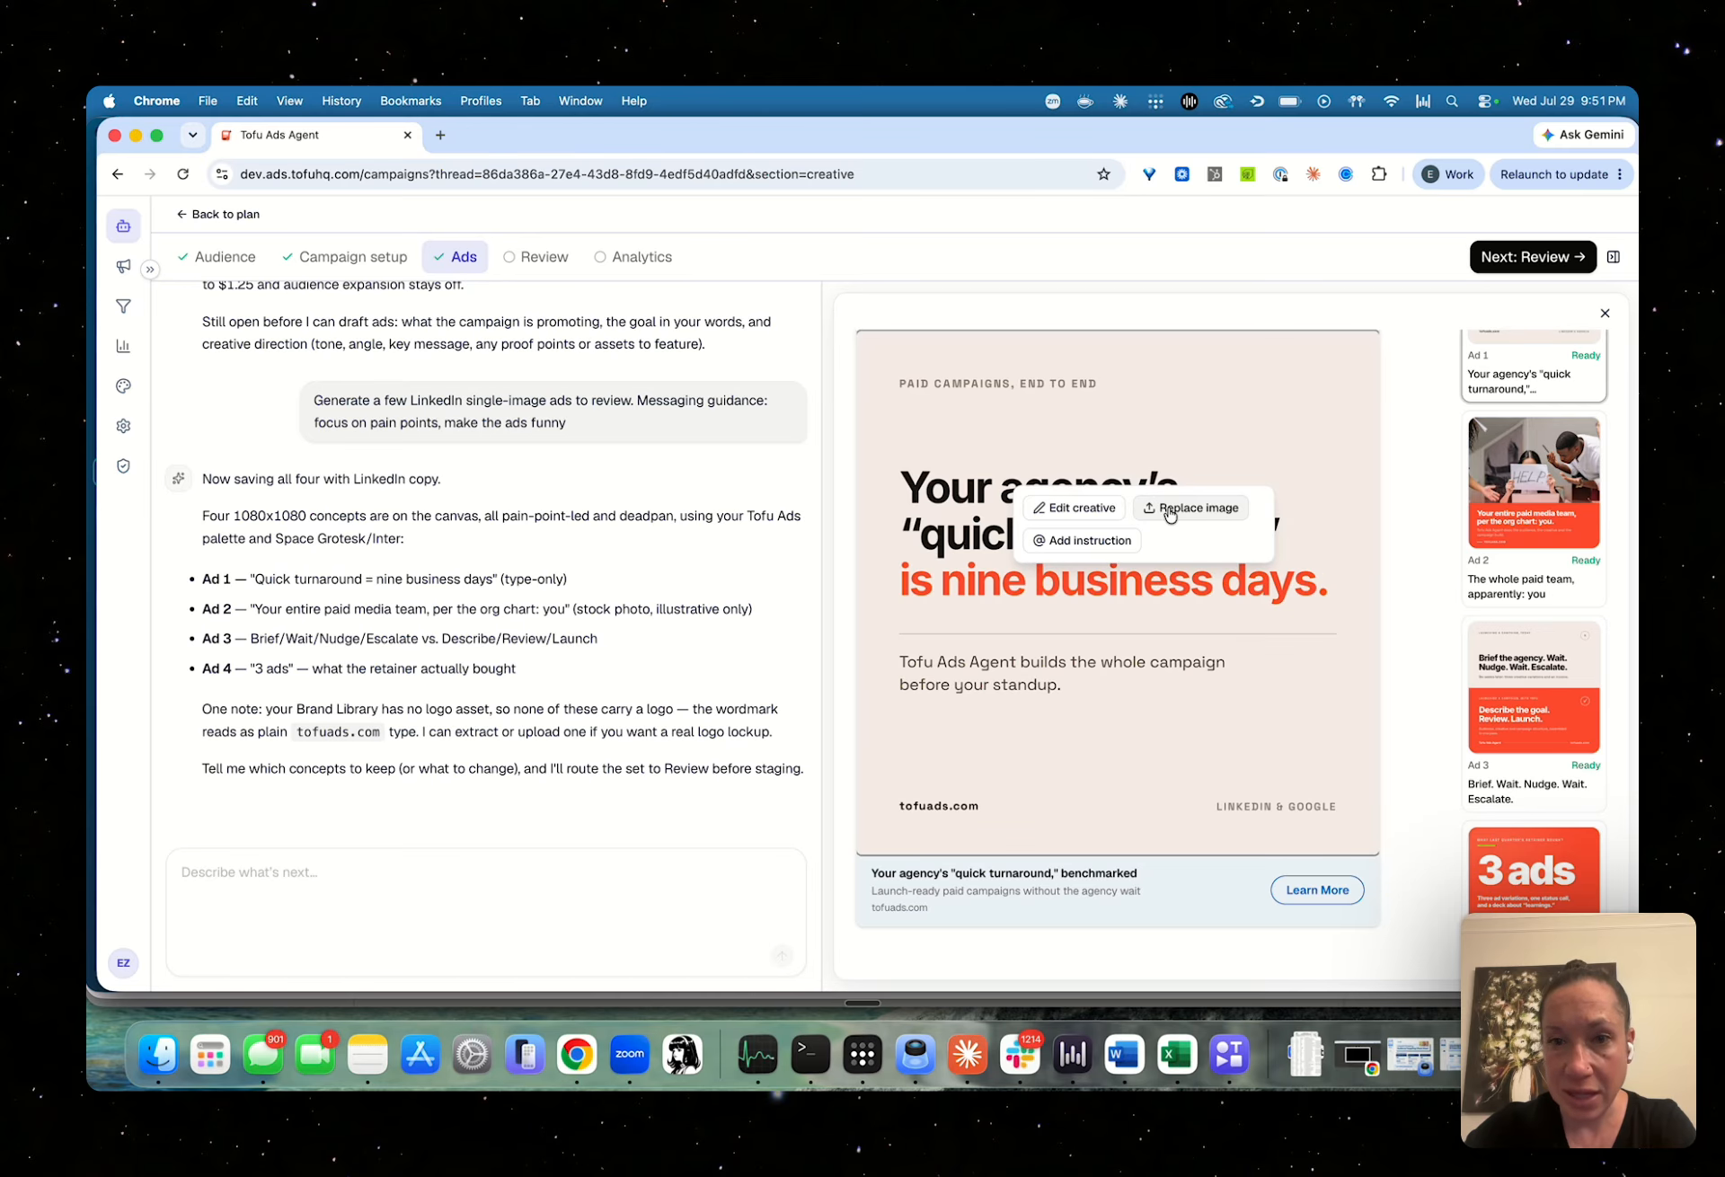
click(1111, 510)
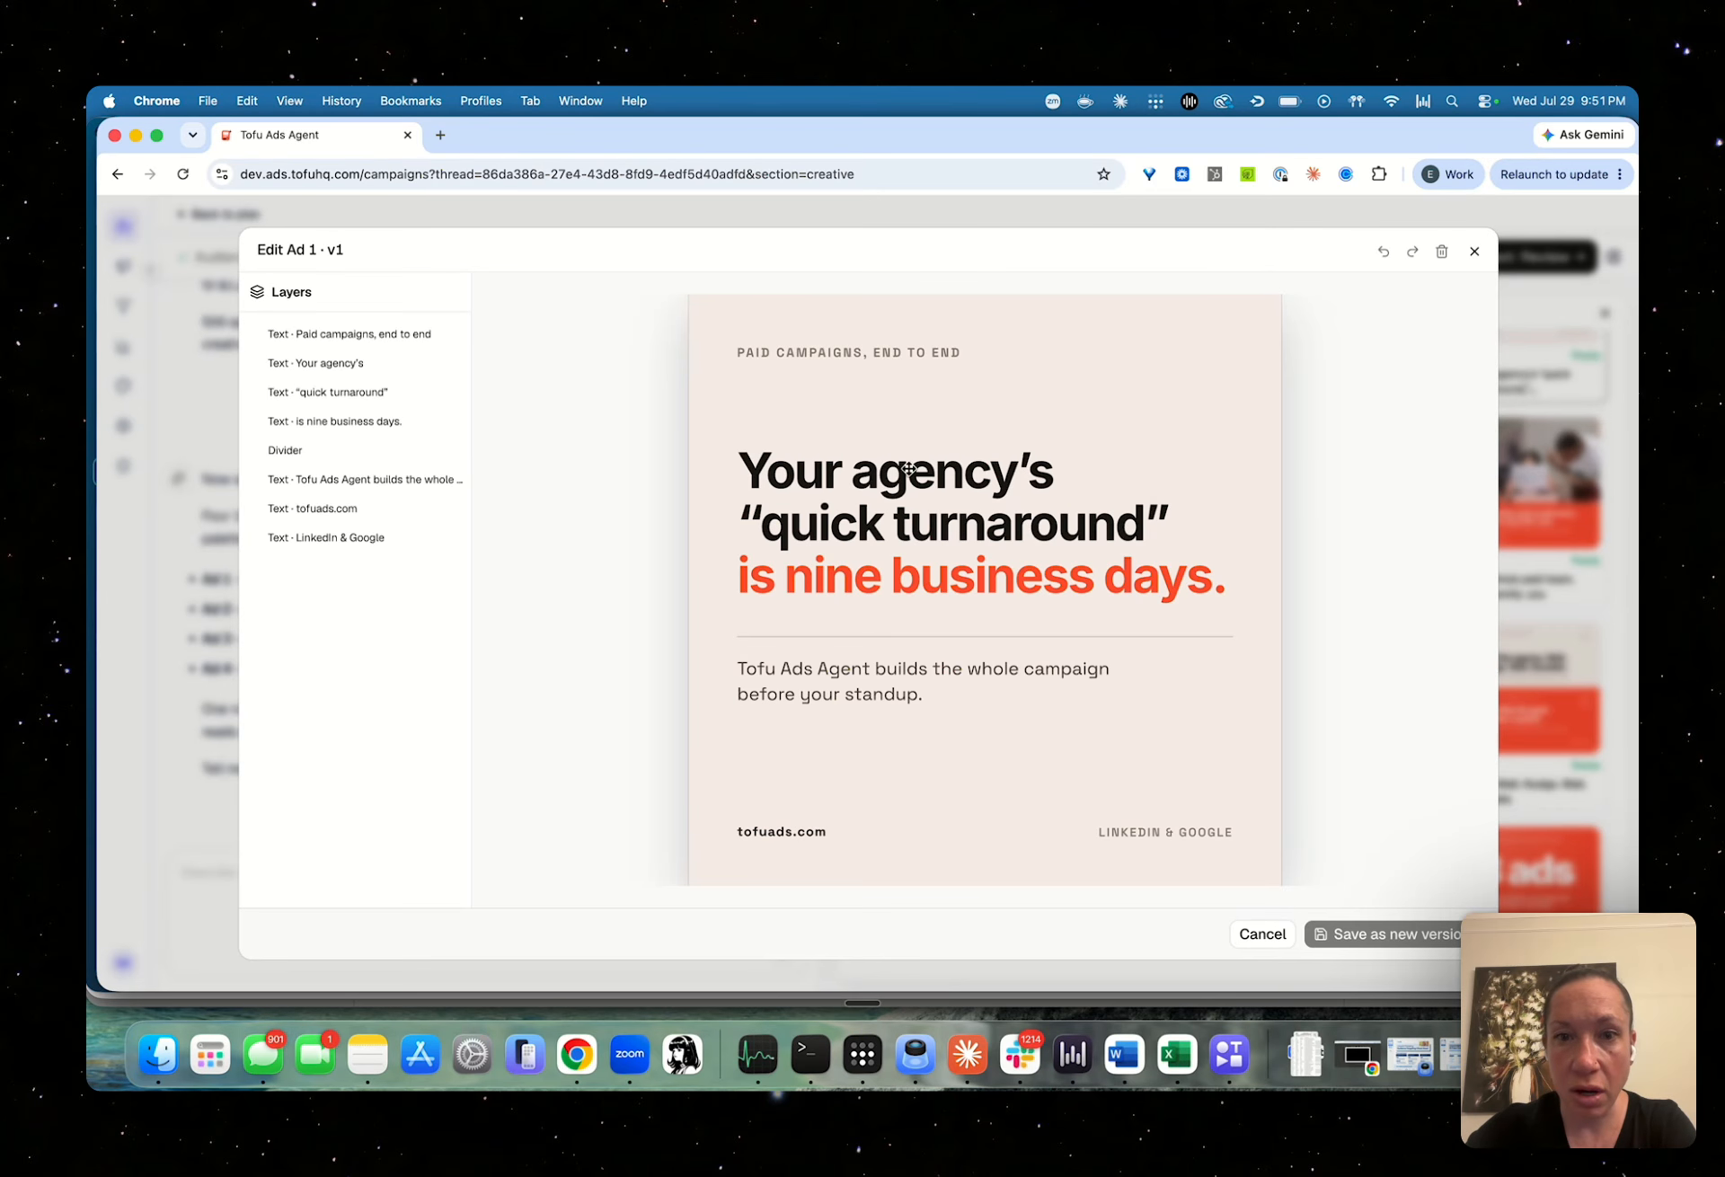
click(964, 550)
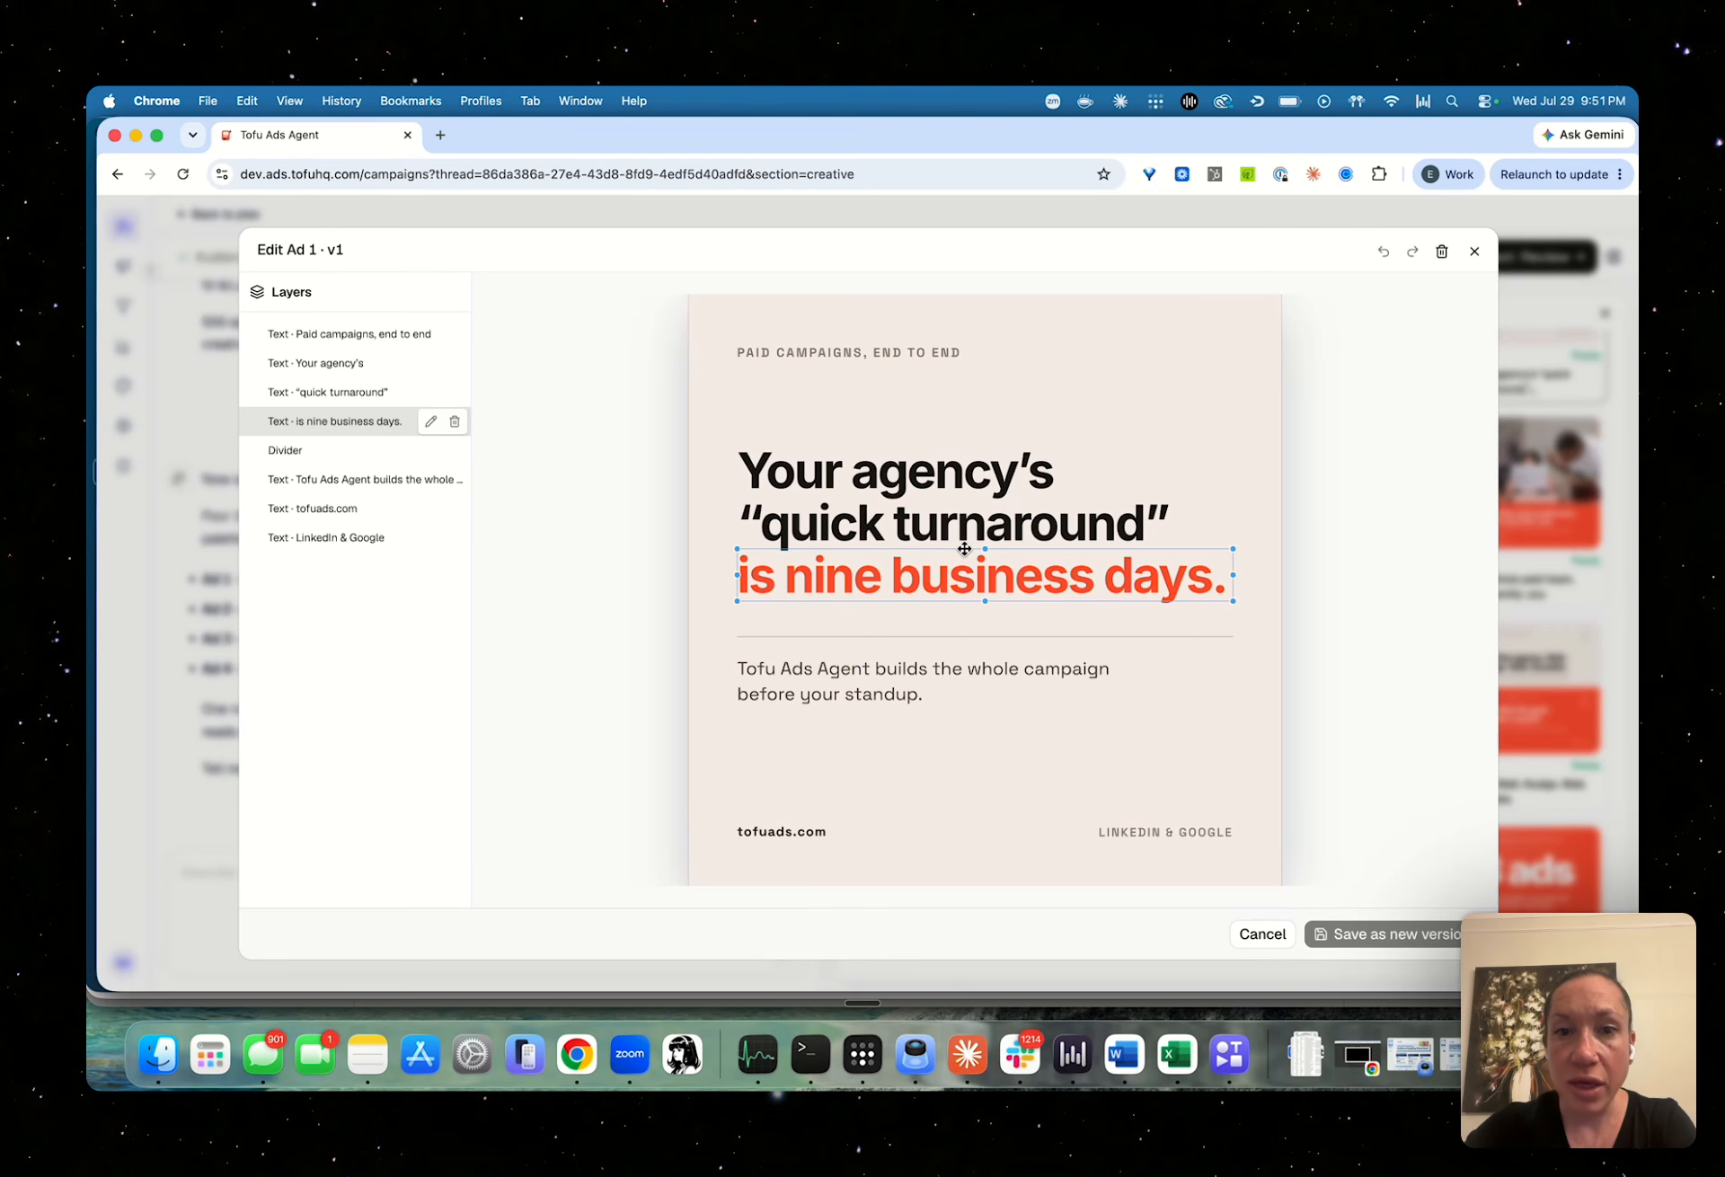
click(930, 484)
double_click(933, 482)
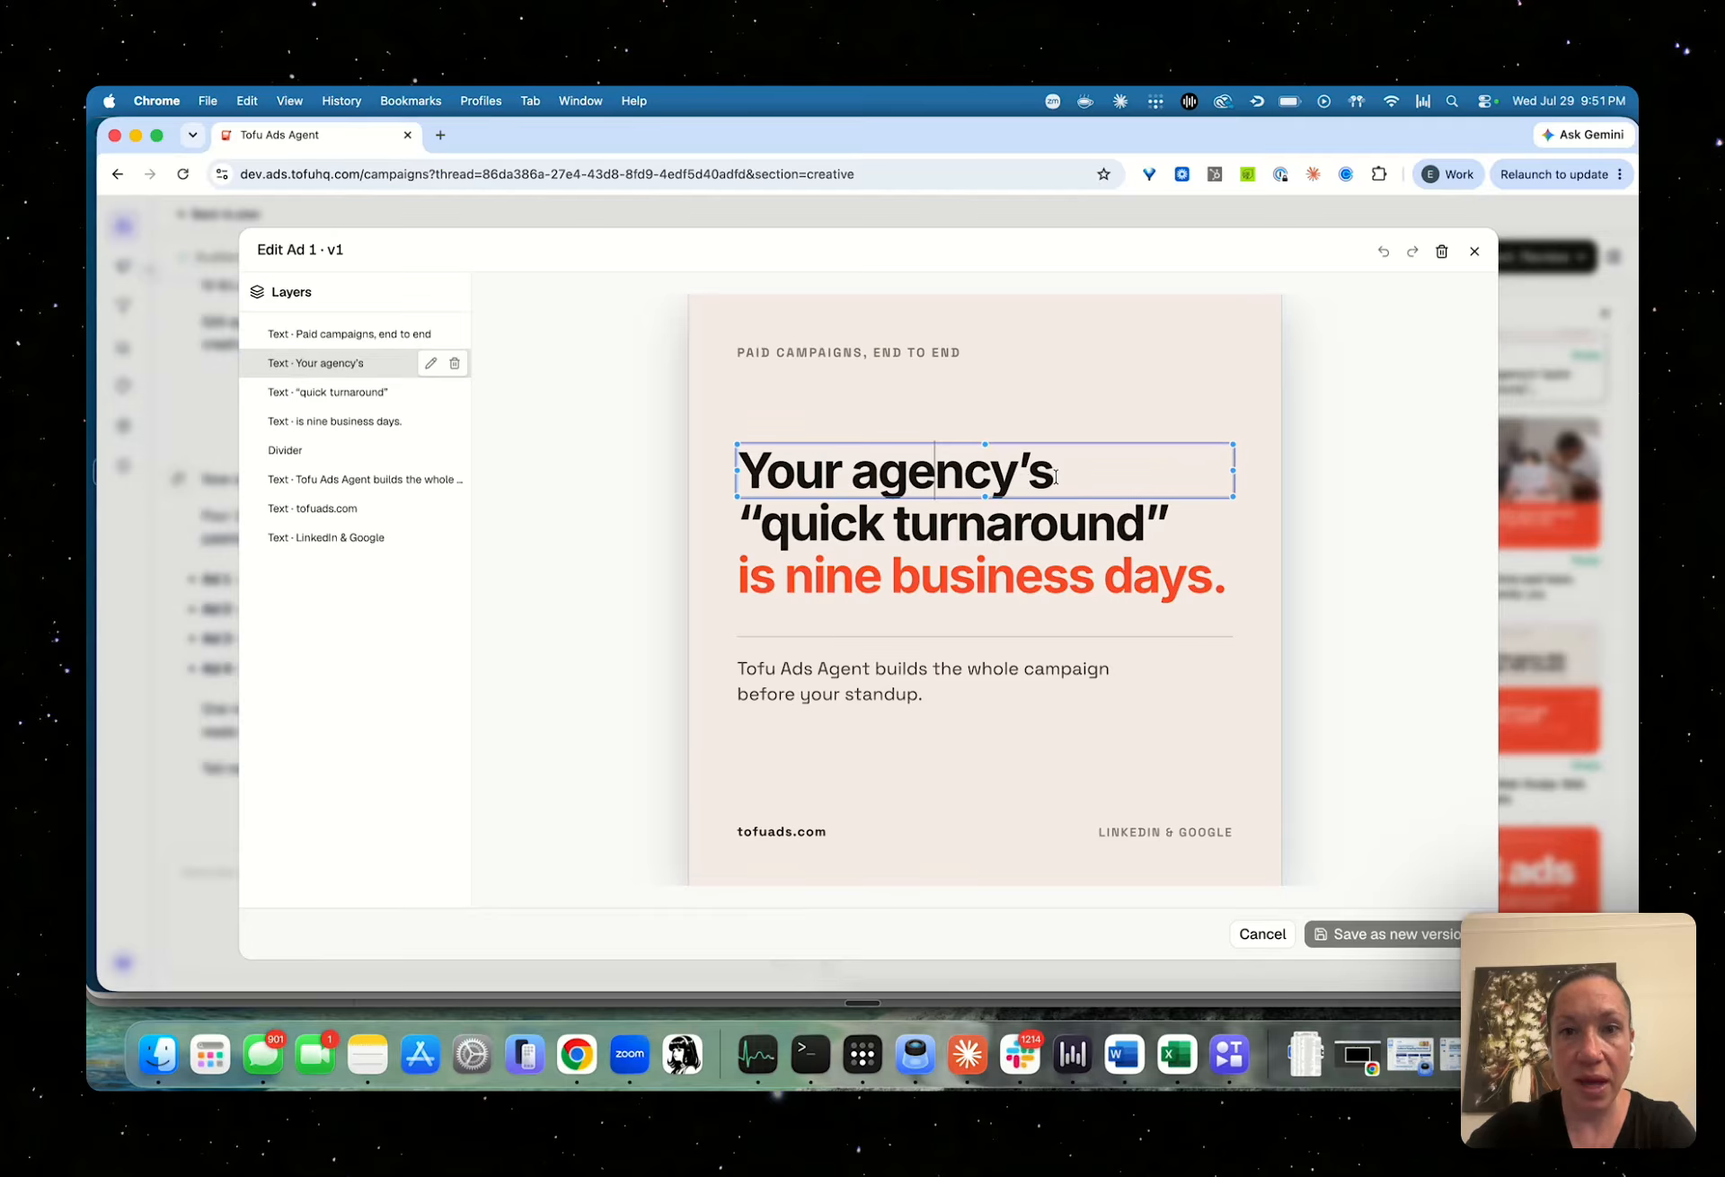
click(1060, 477)
text(asdflksf)
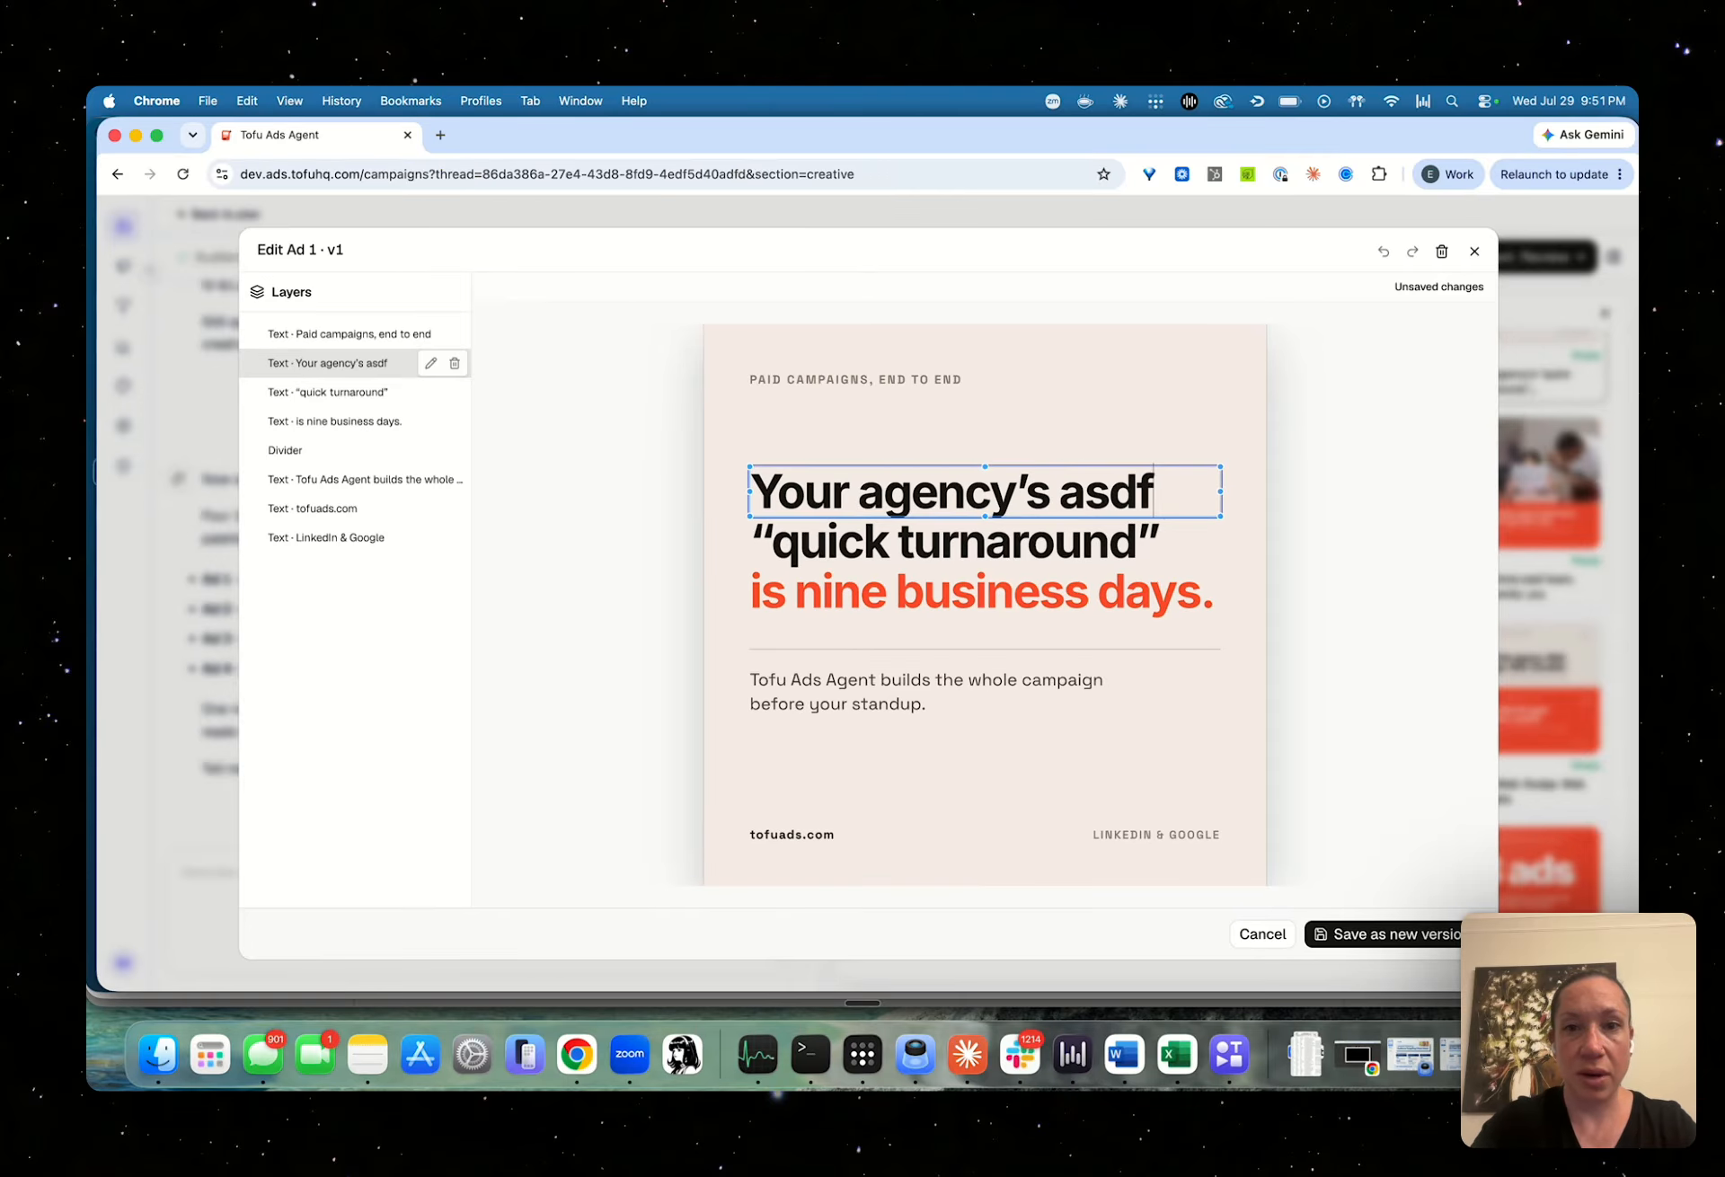
Delete the test text from the end of the "Your agency's" line
key(BackSpace)
key(BackSpace)
key(BackSpace)
key(BackSpace)
key(BackSpace)
key(BackSpace)
key(BackSpace)
key(BackSpace)
key(BackSpace)
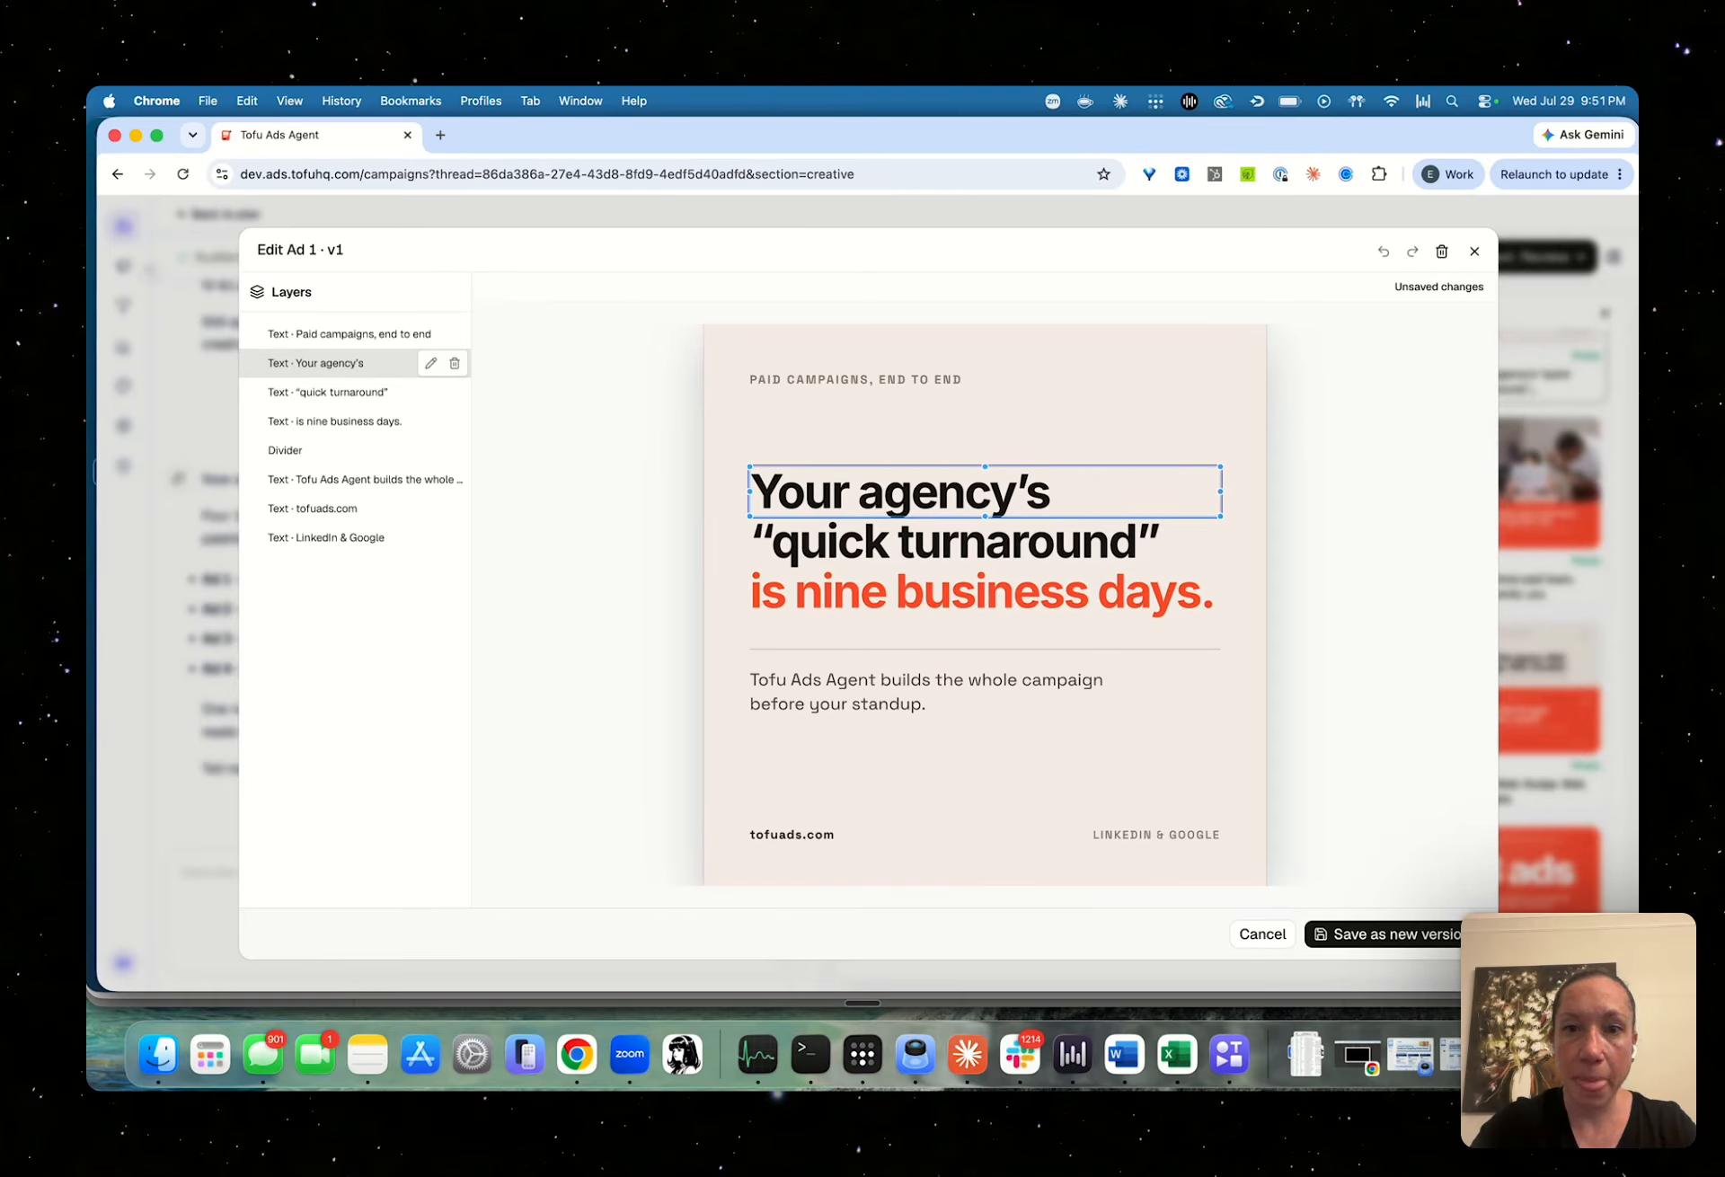
Try narrowing the "Tofu Ads Agent builds the whole campaign" text box, and discard the unsaved changes to Ad 1
click(1033, 544)
click(1066, 689)
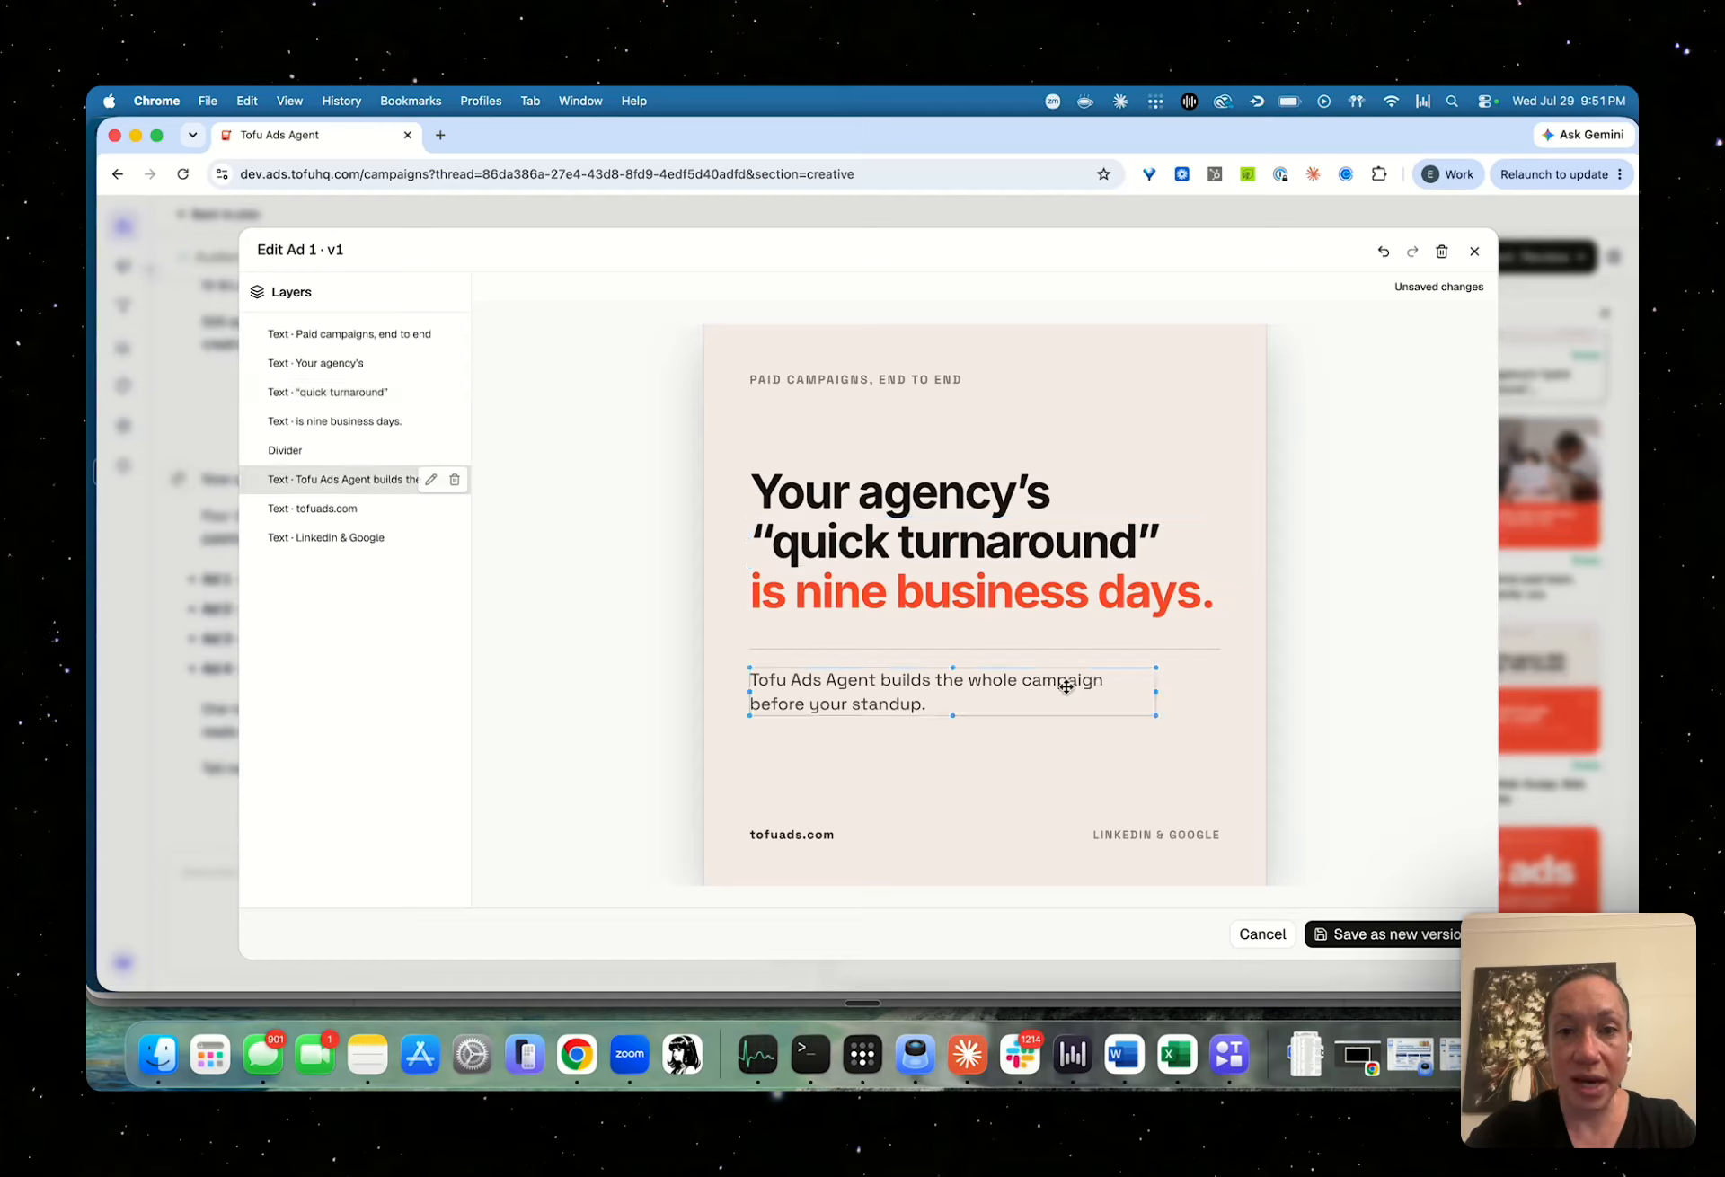
mouse_move(1154, 692)
mouse_down()
mouse_move(1032, 693)
mouse_move(1156, 694)
mouse_move(1123, 694)
mouse_up()
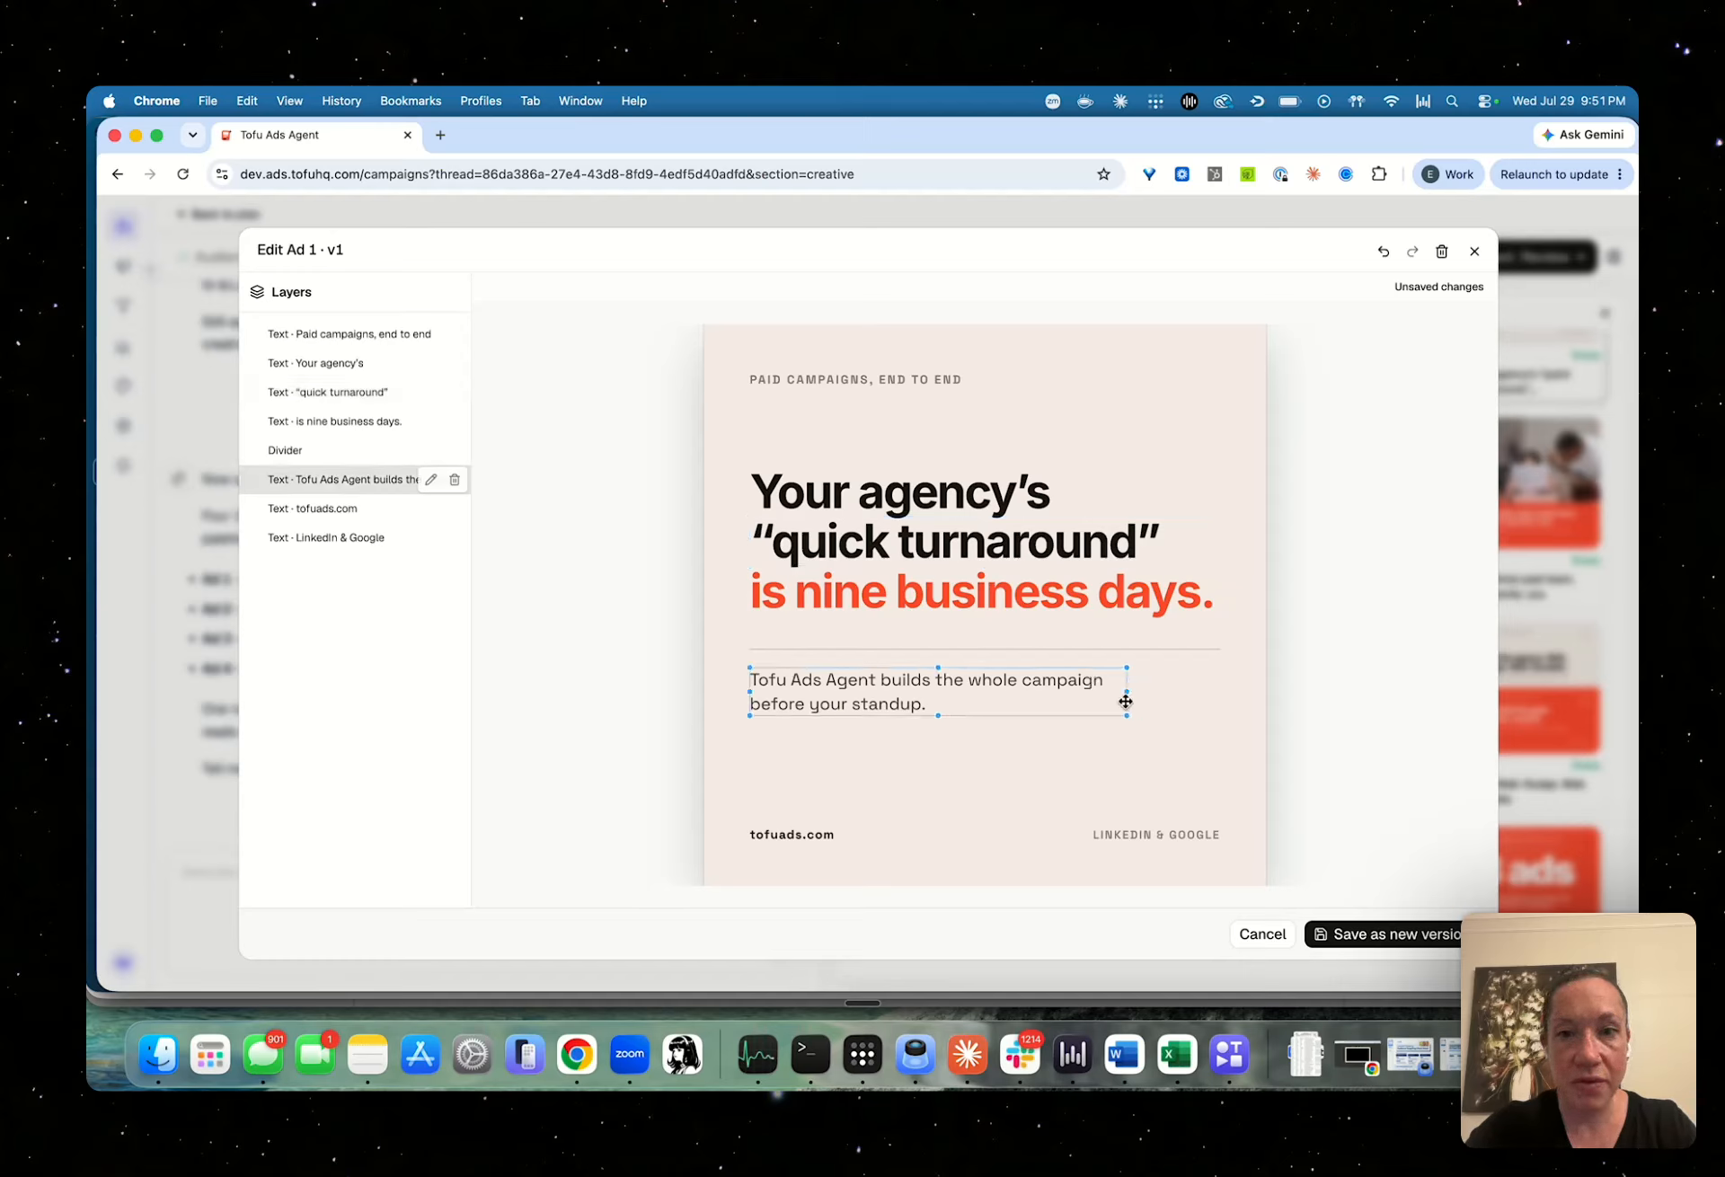
click(1144, 836)
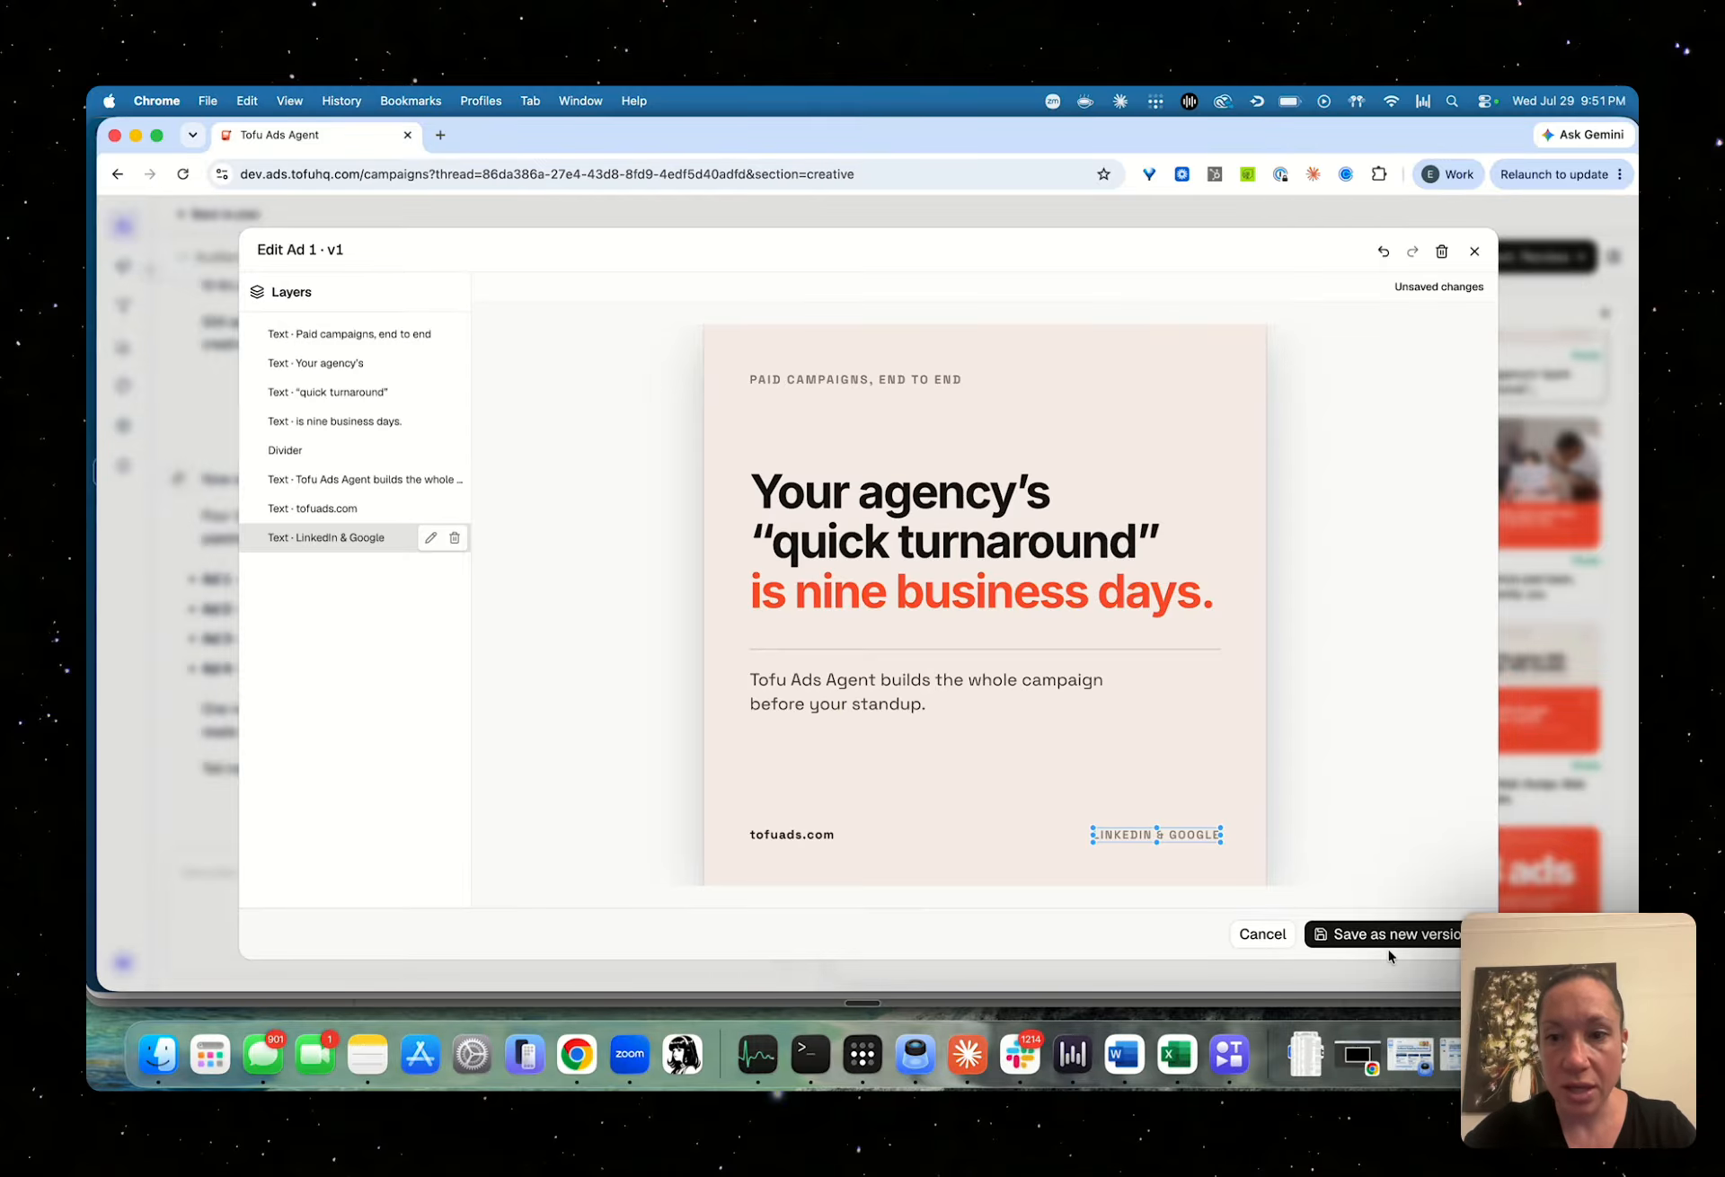
click(1277, 953)
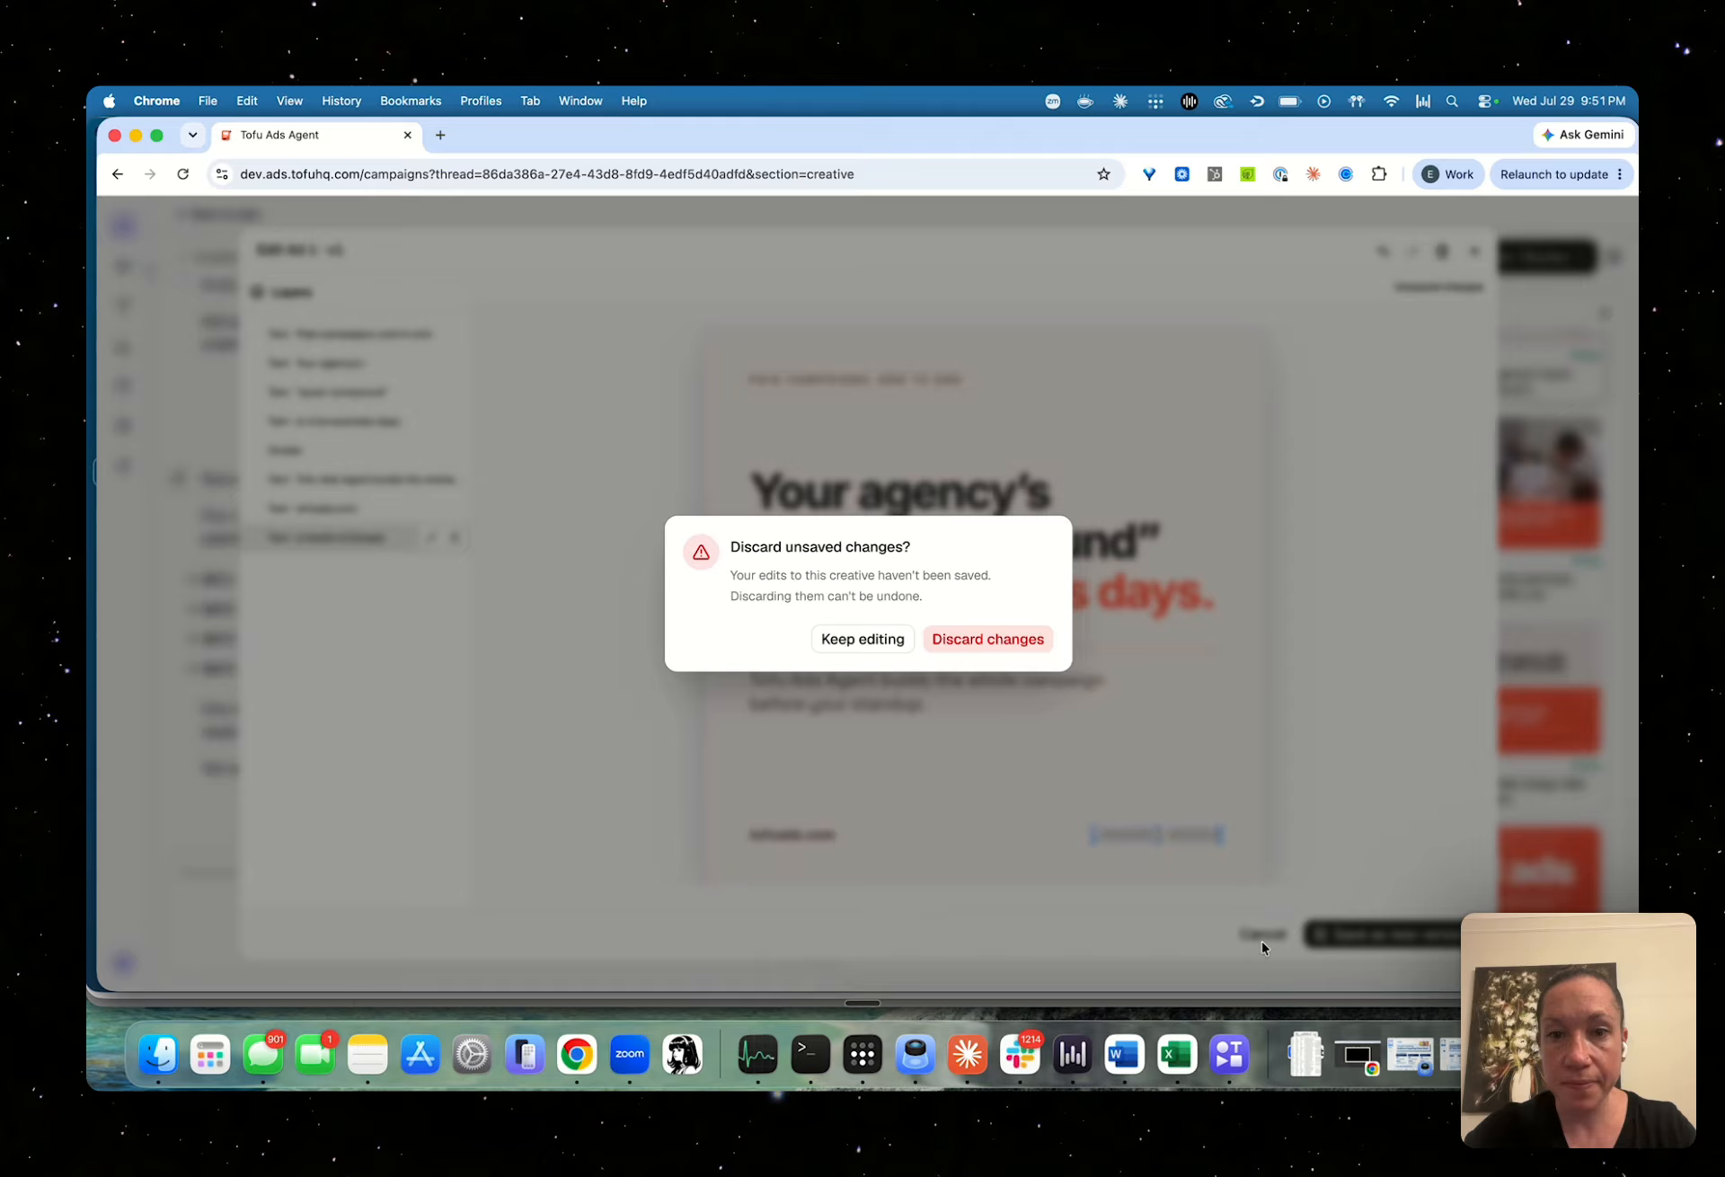
click(976, 640)
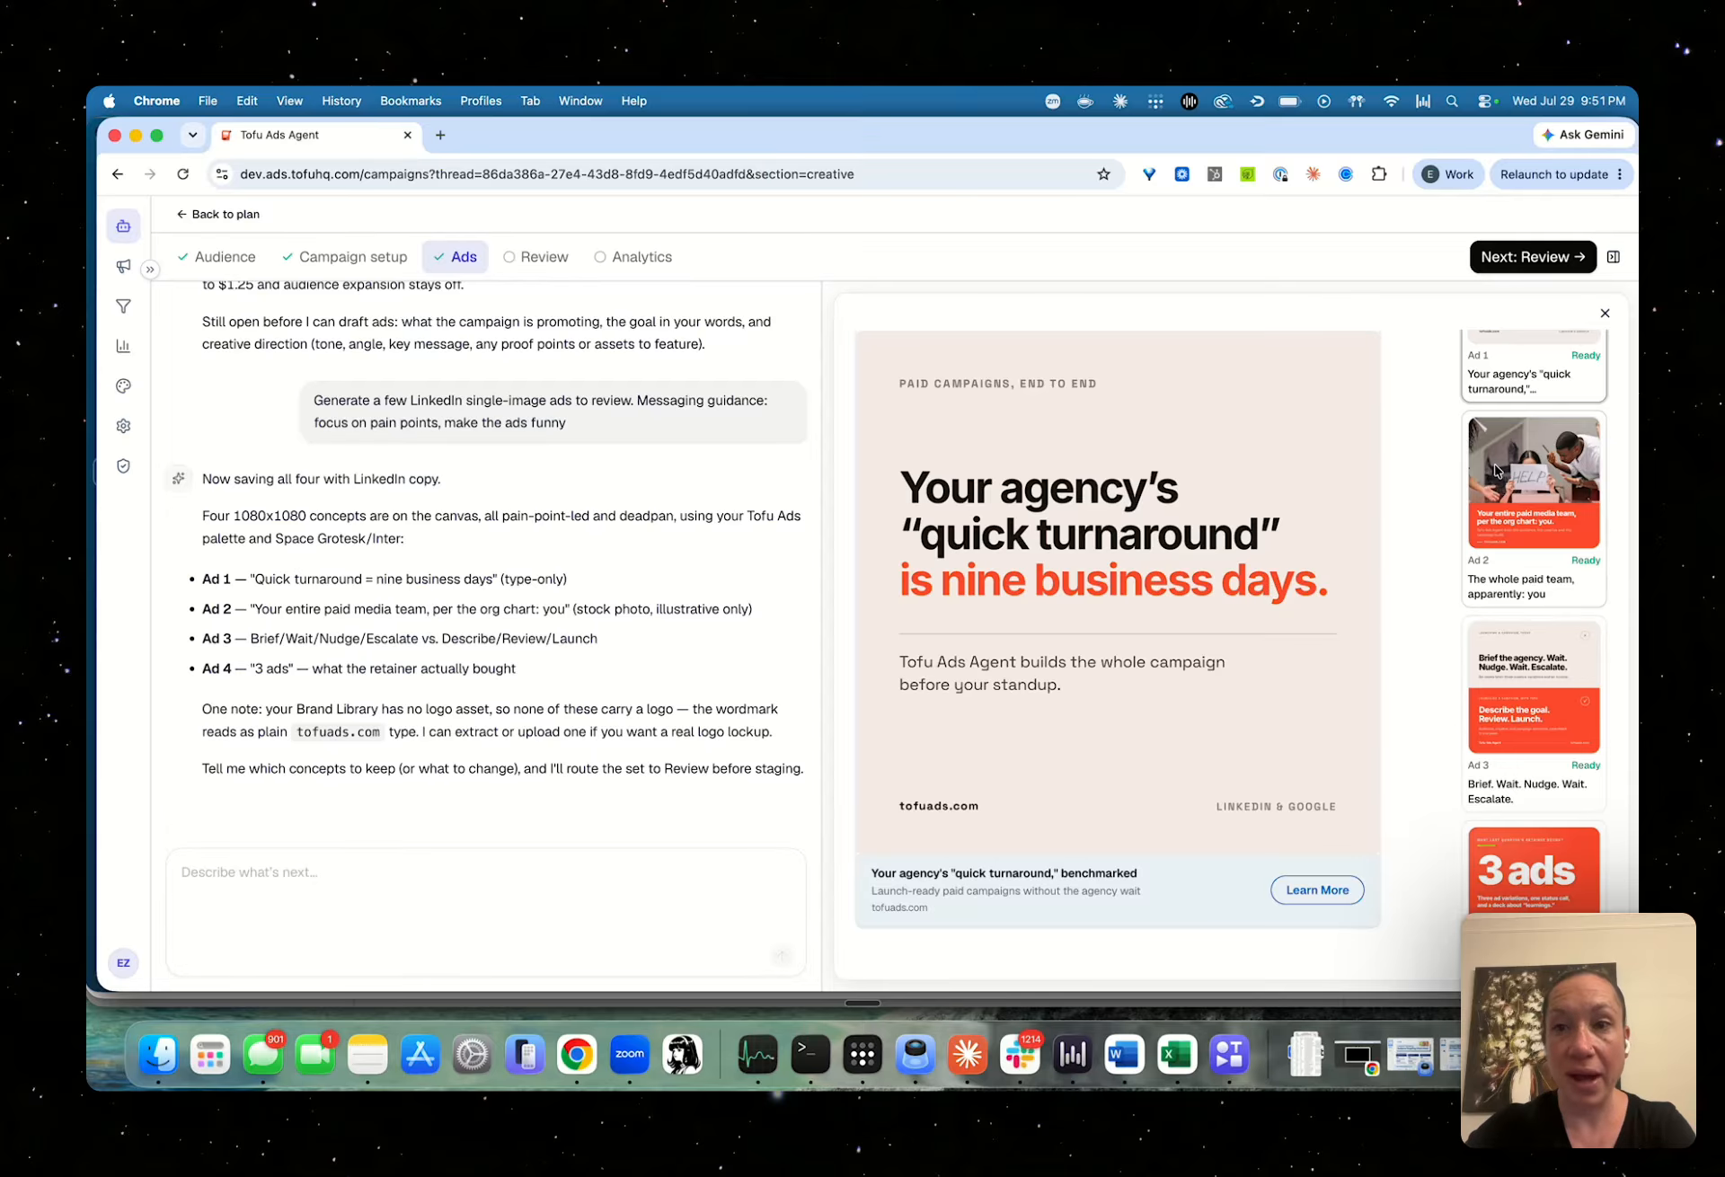
Review the audience, campaign settings and ads, and stage the campaign as a paused draft in LinkedIn
click(1541, 253)
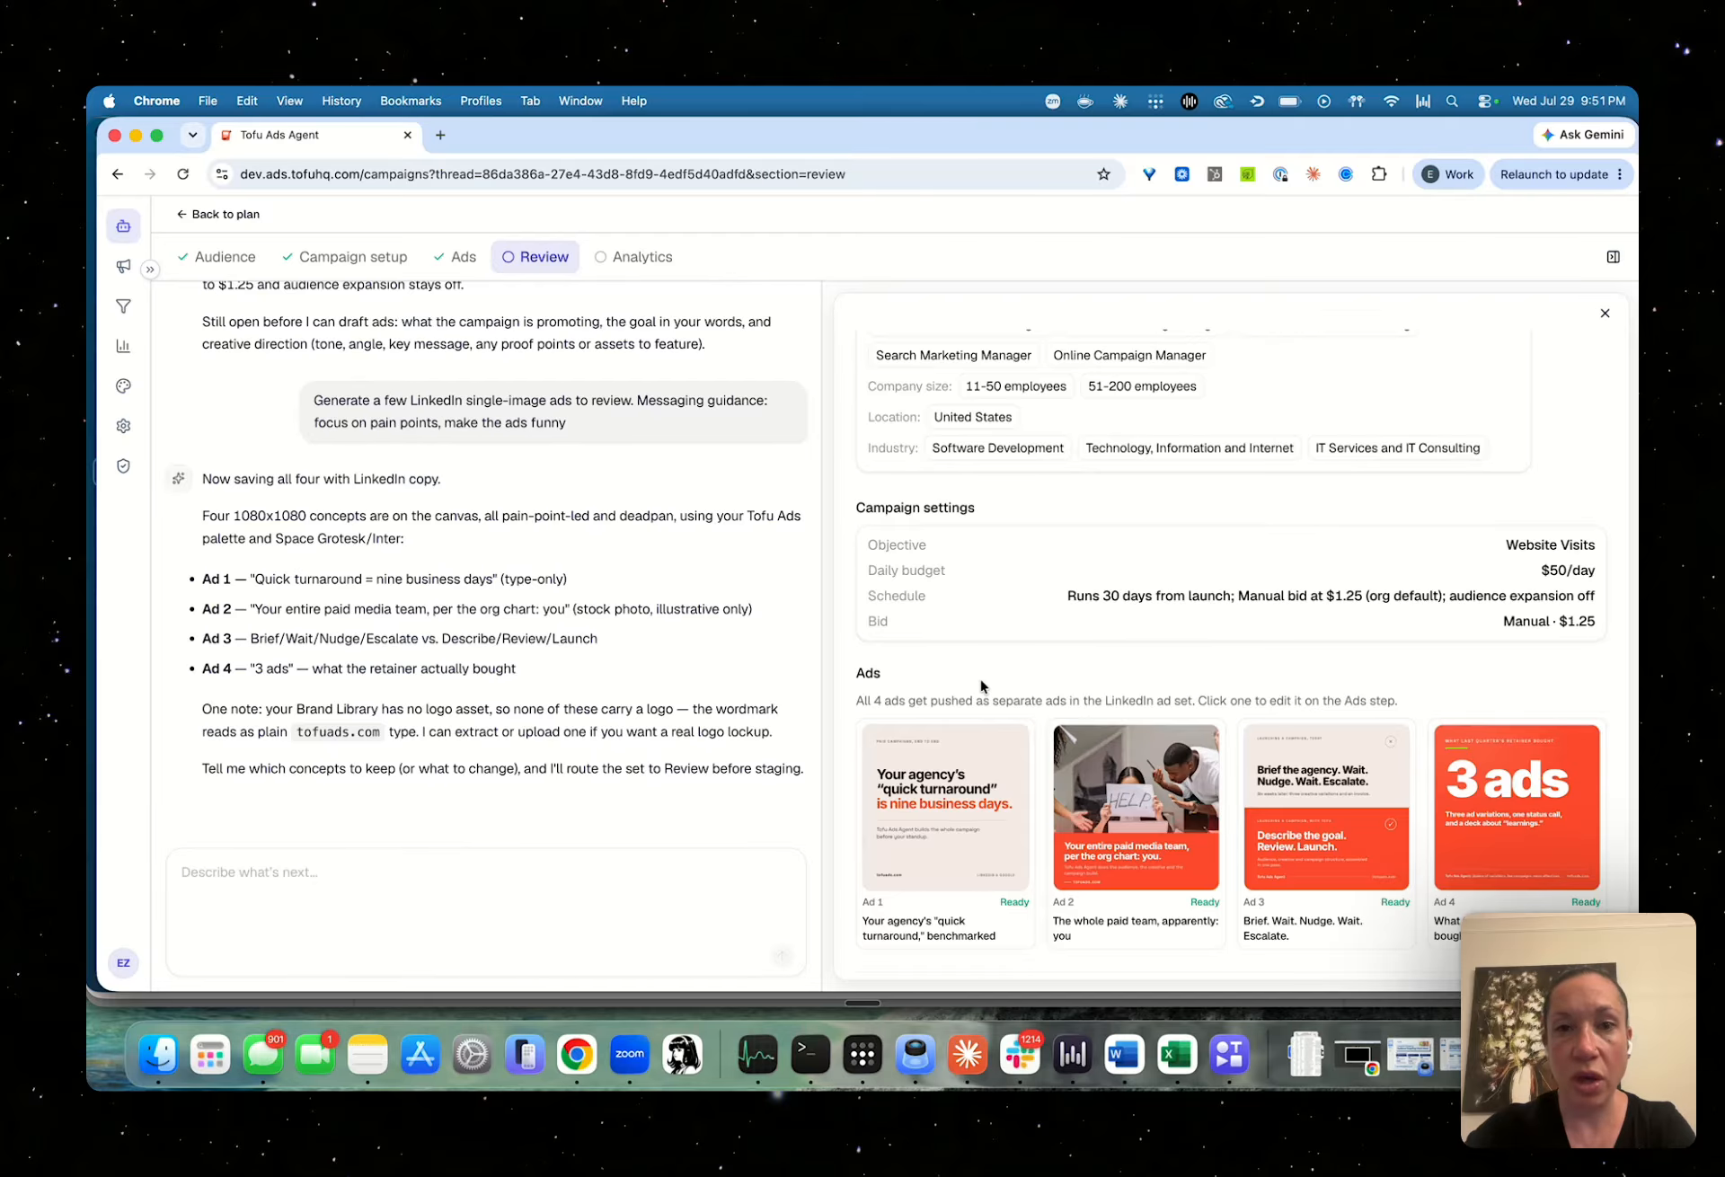
scroll(989, 692, down, 2)
scroll(982, 687, down, 2)
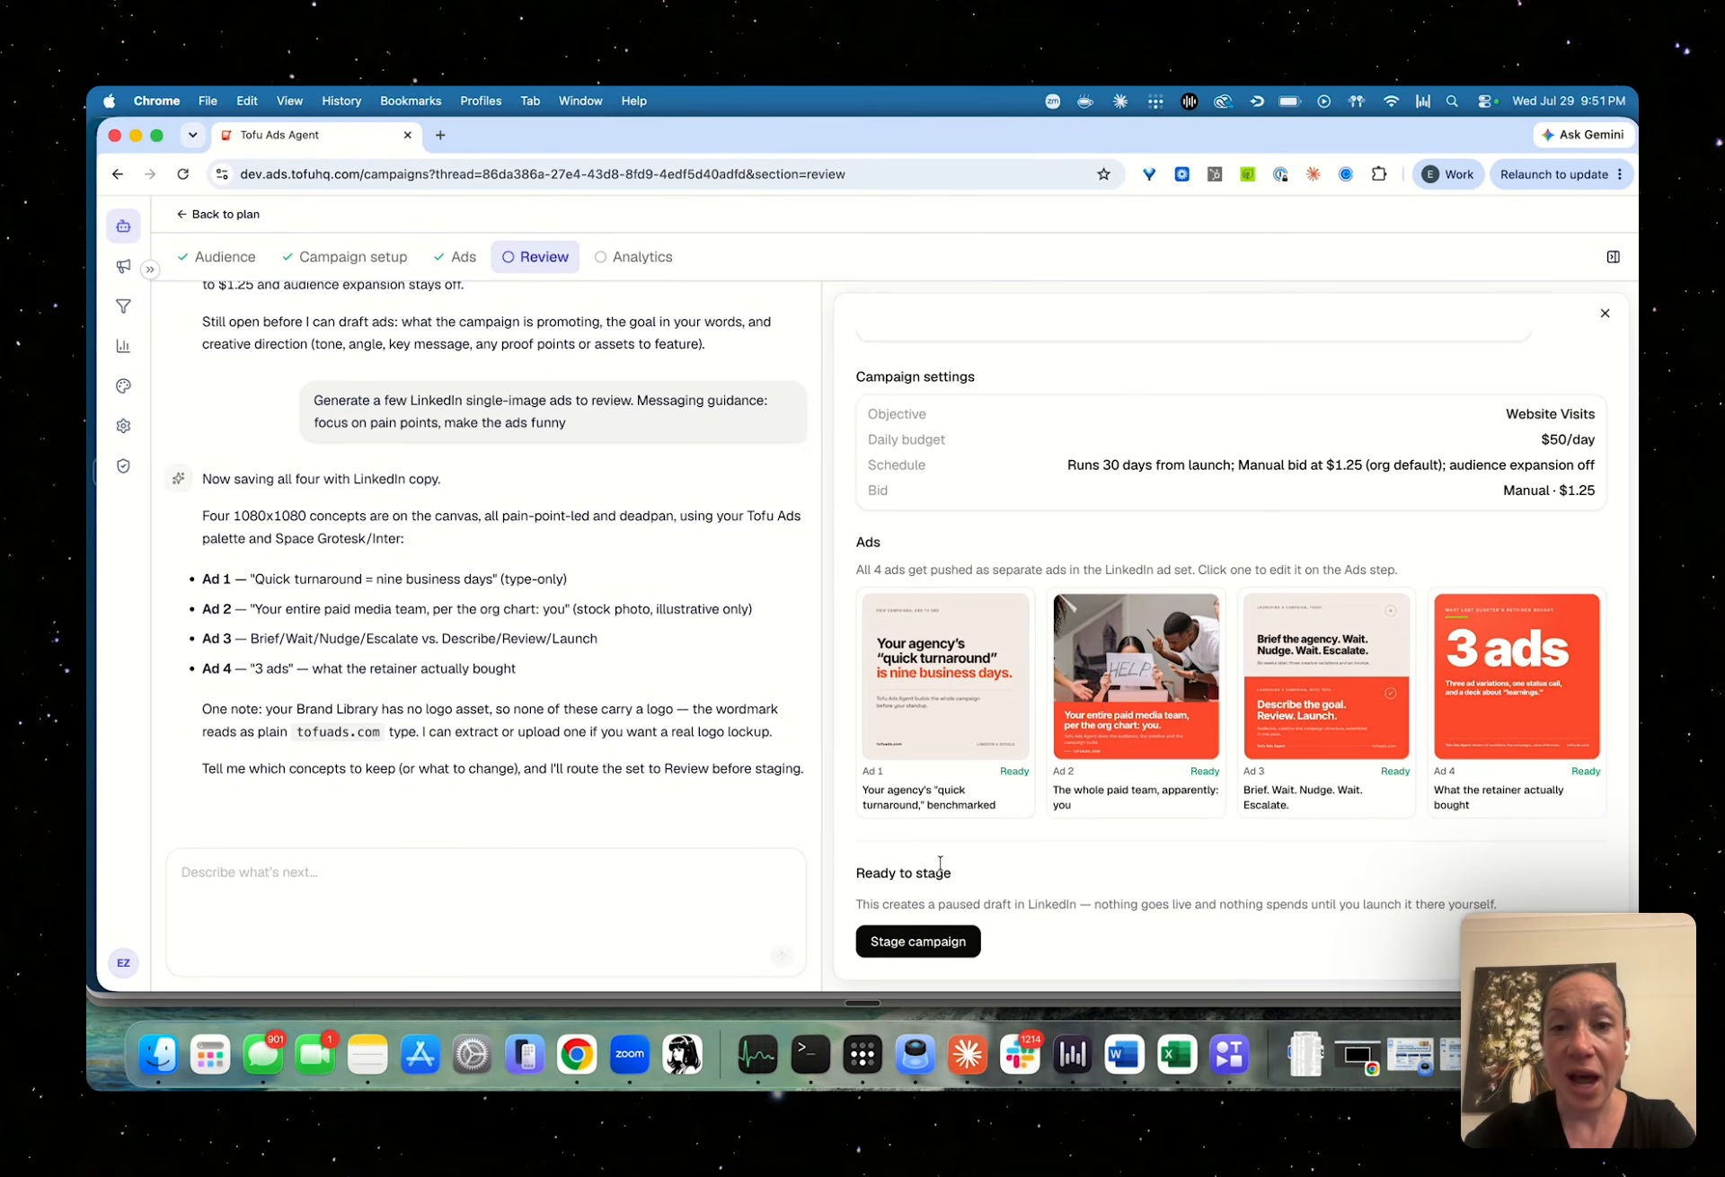
click(942, 948)
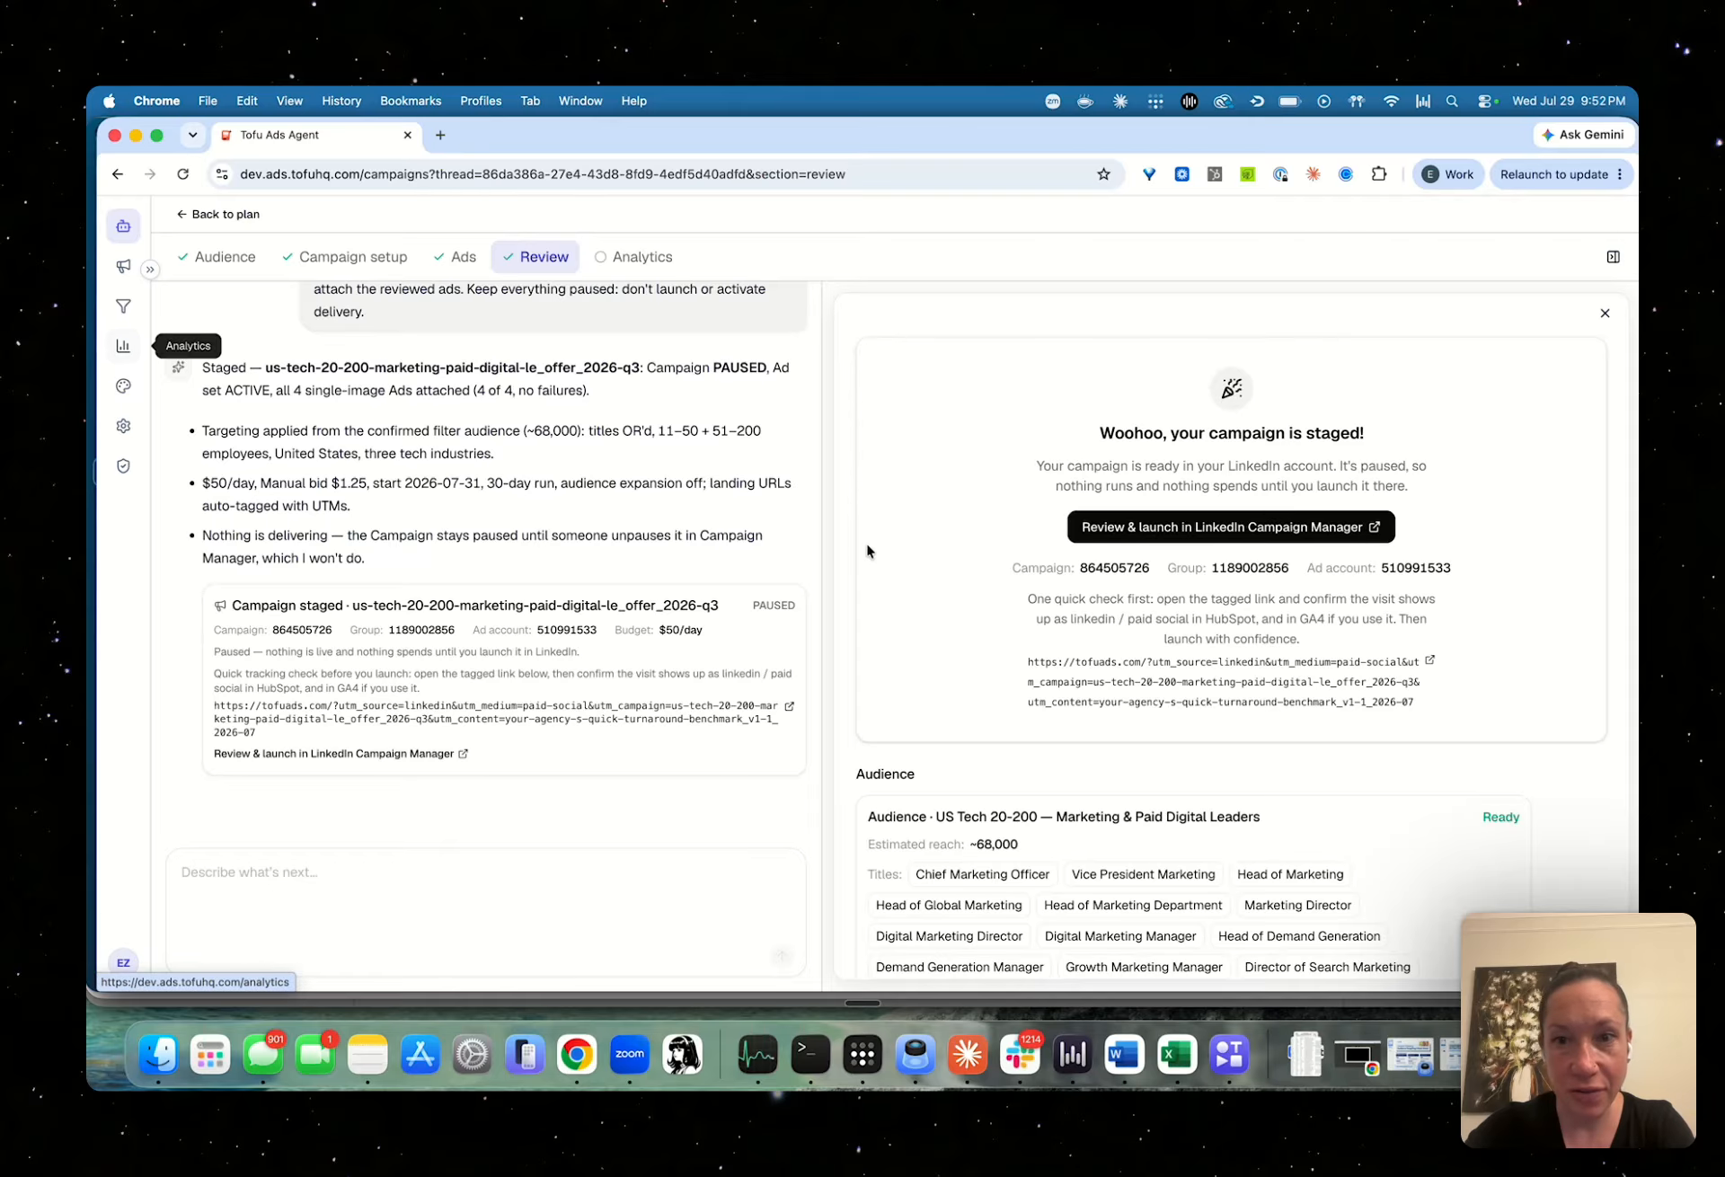
Open the staged campaign in LinkedIn Campaign Manager and view it in the campaigns list
click(1123, 533)
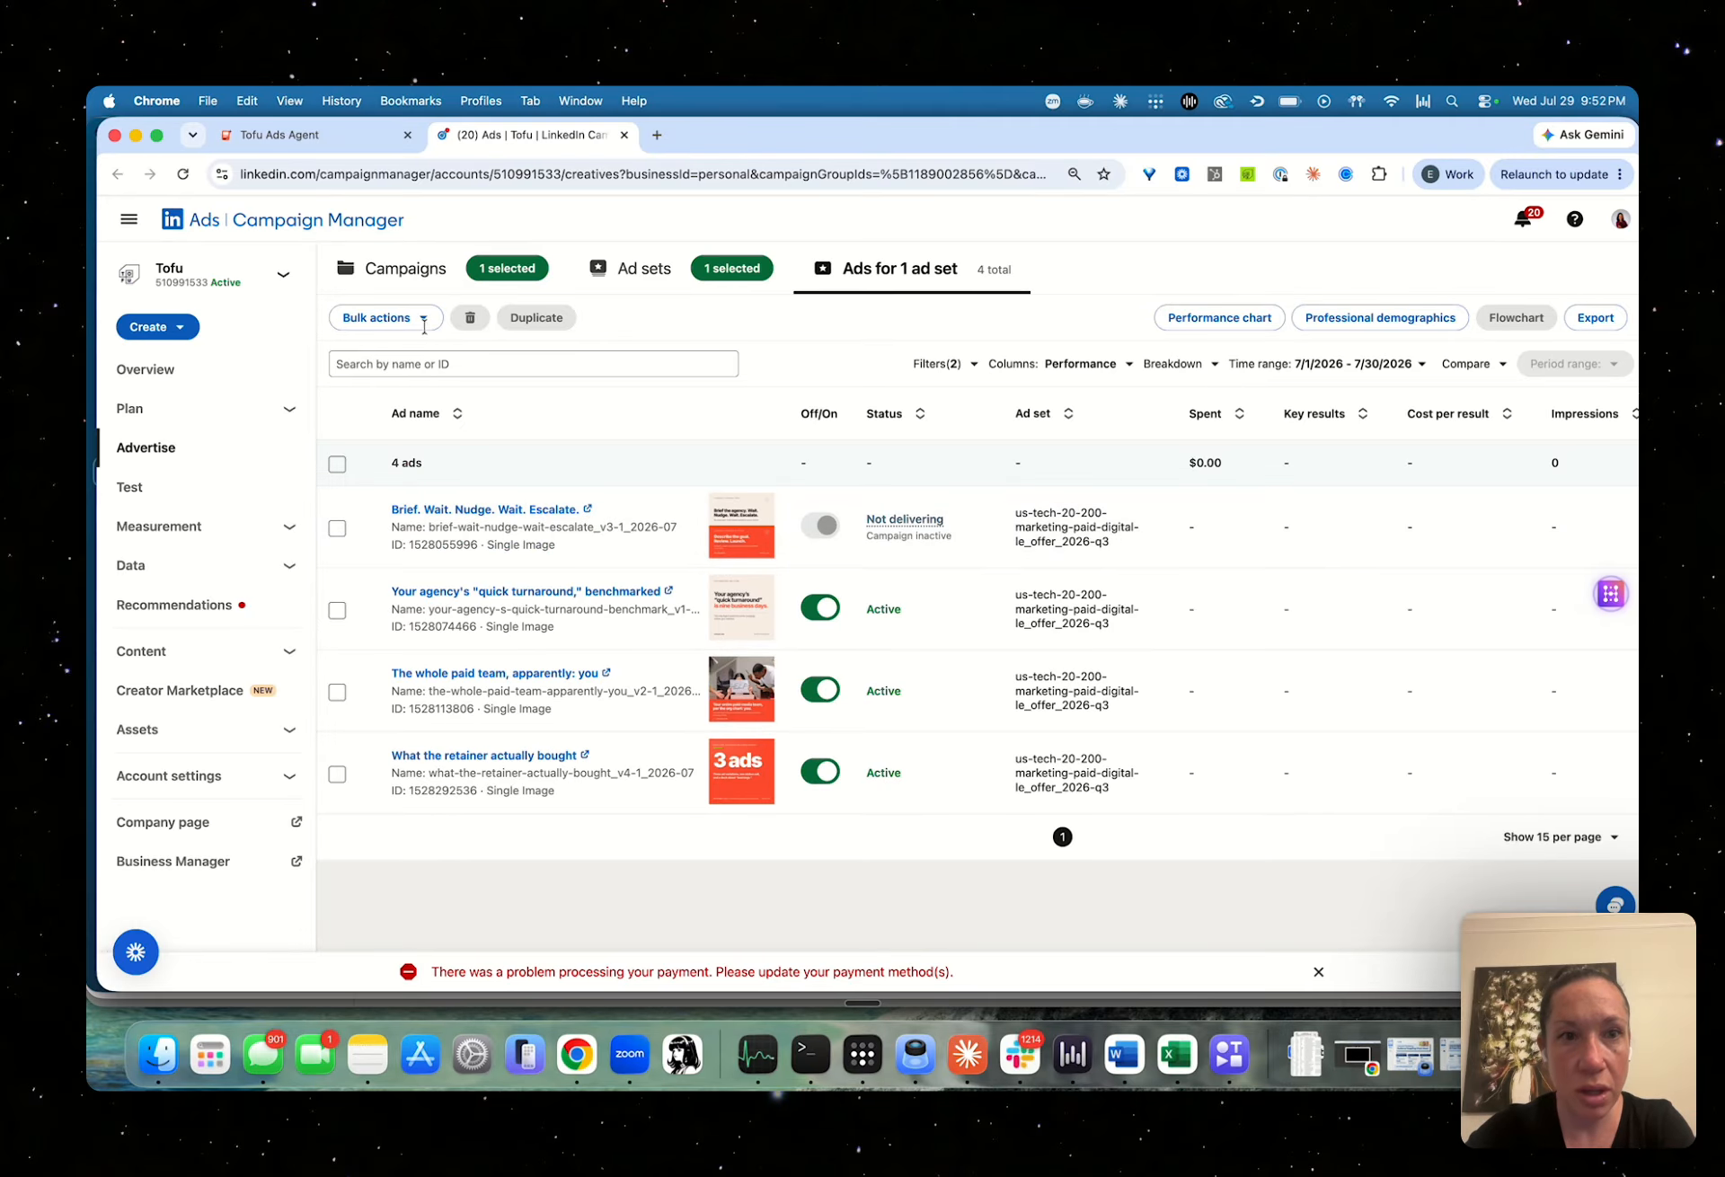
click(387, 275)
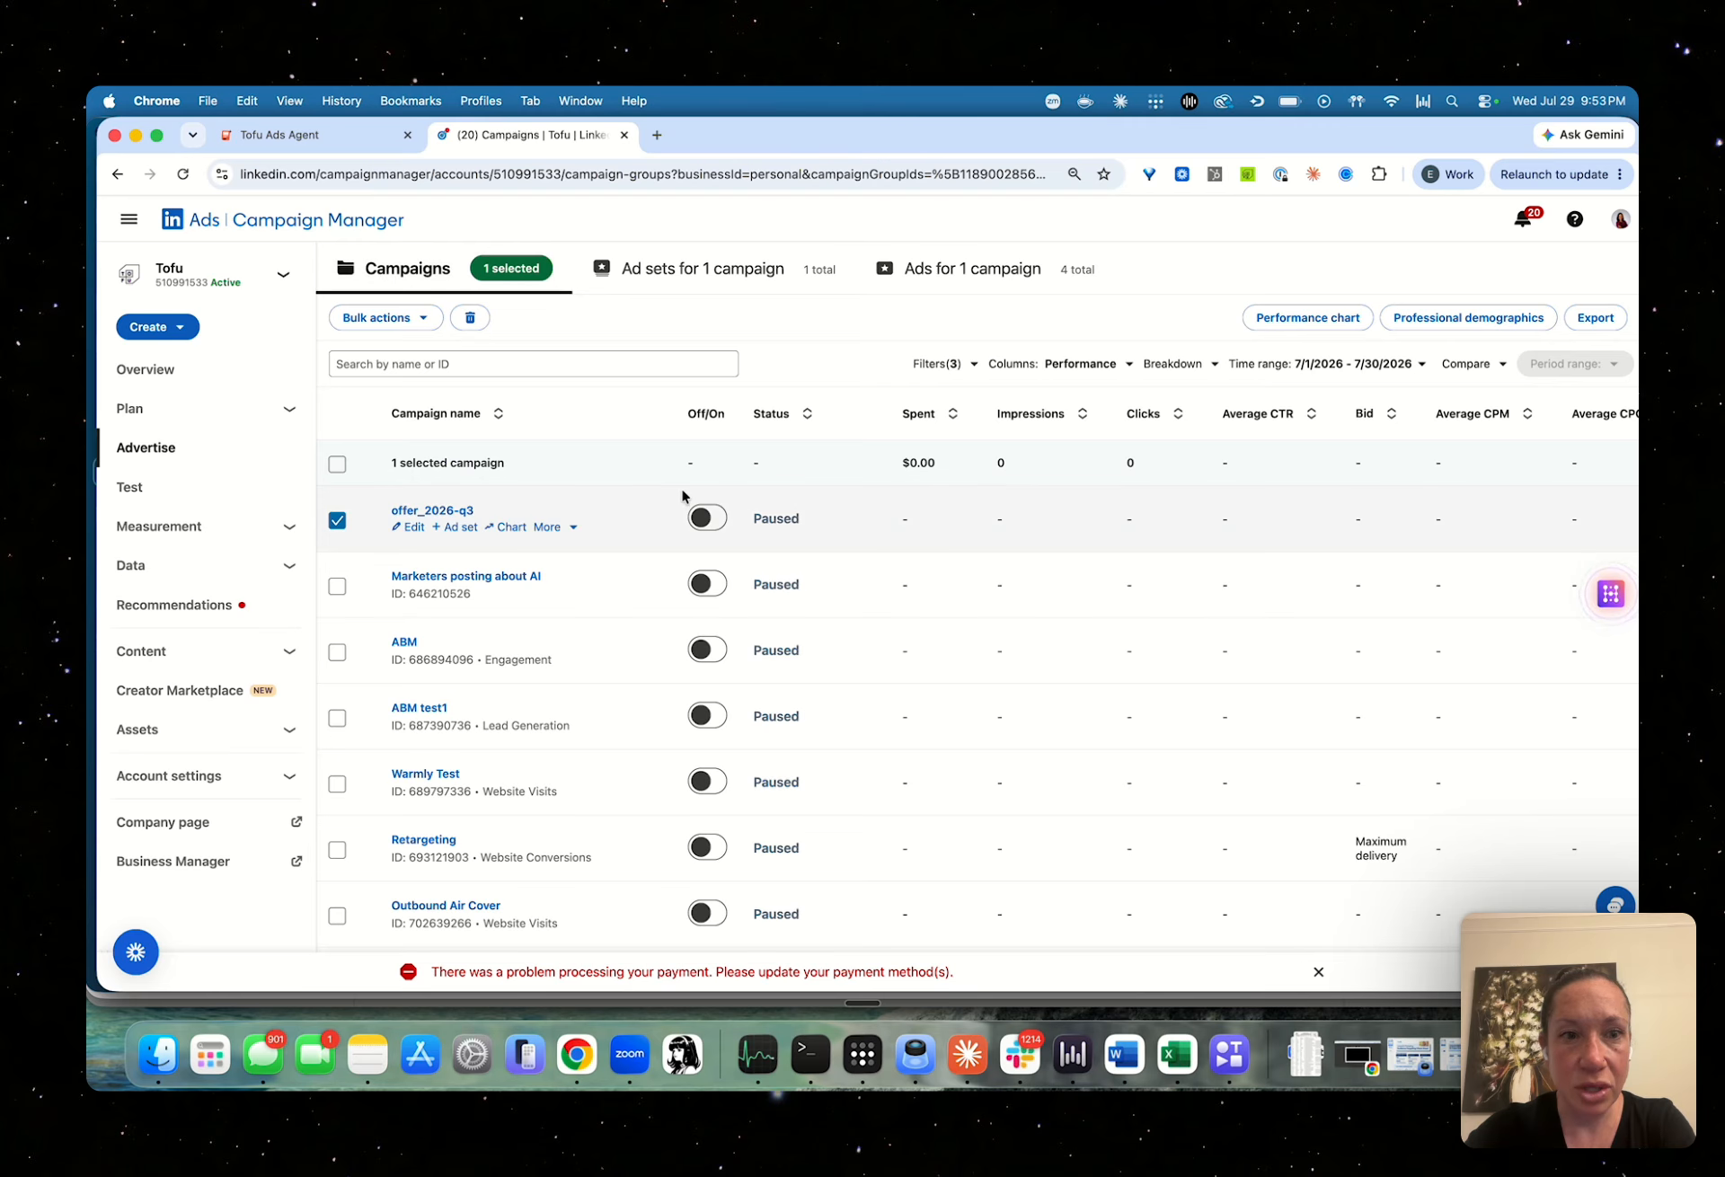